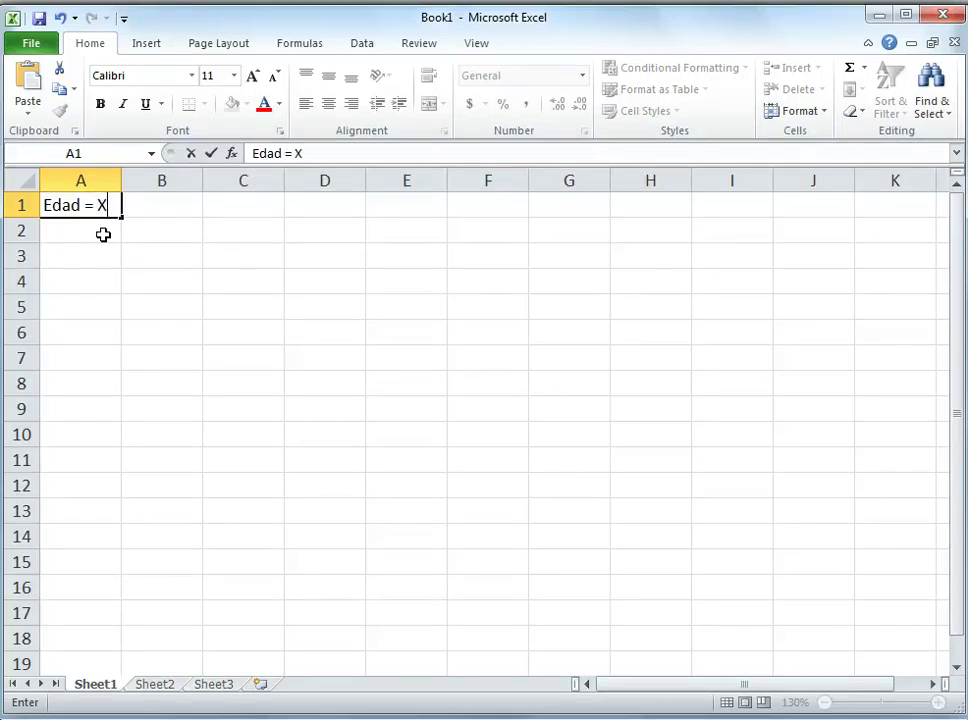
Step: Finish the "Edad = X" header in A1 and enter the header "Peso = Y" in B1
{"action": "key", "text": "Tab"}
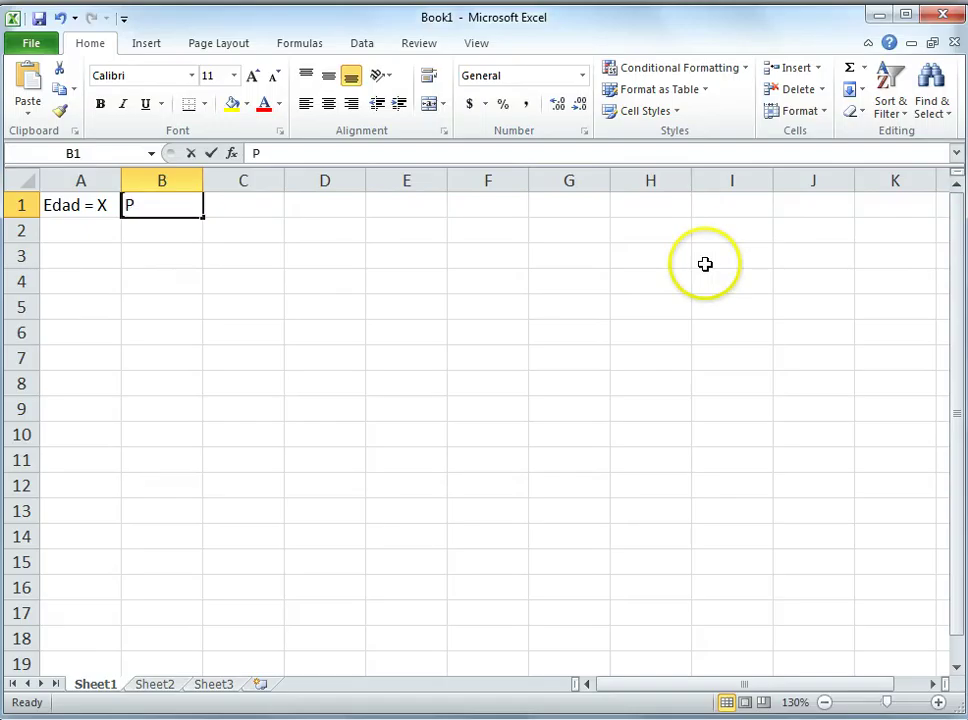
{"action": "type", "text": "eso = Y"}
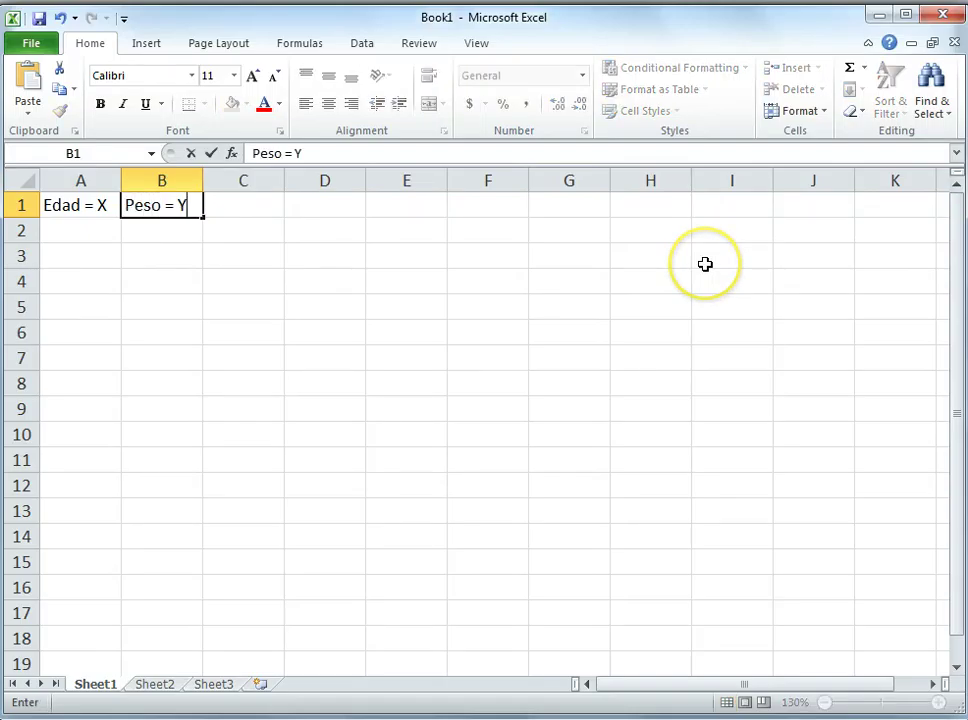
{"action": "left_click", "coordinate": [96, 227]}
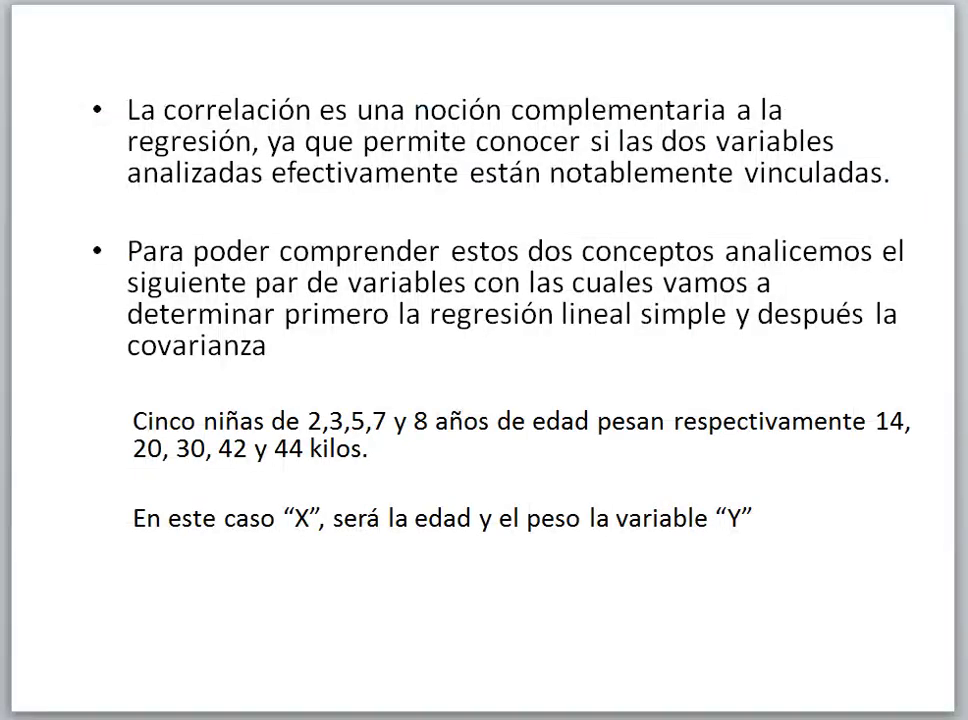
Step: Copy the slide's problem sentence listing the five girls' ages and weights in the PowerPoint presentation
{"action": "left_click", "coordinate": [132, 421]}
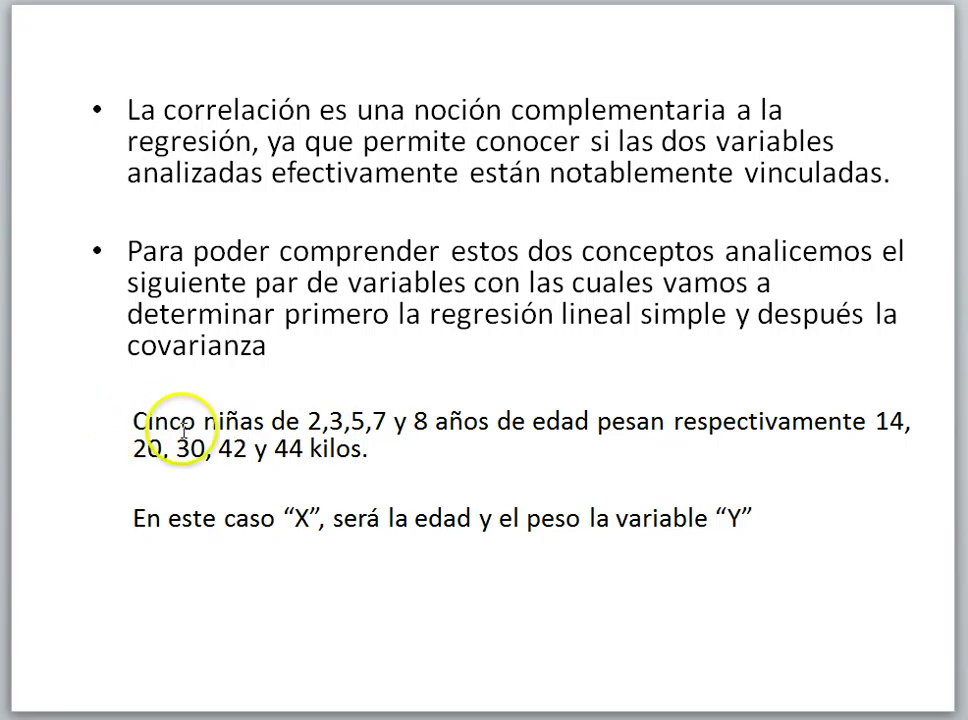
{"action": "left_click", "coordinate": [352, 440], "text": "shift"}
{"action": "left_click", "coordinate": [367, 445], "text": "shift"}
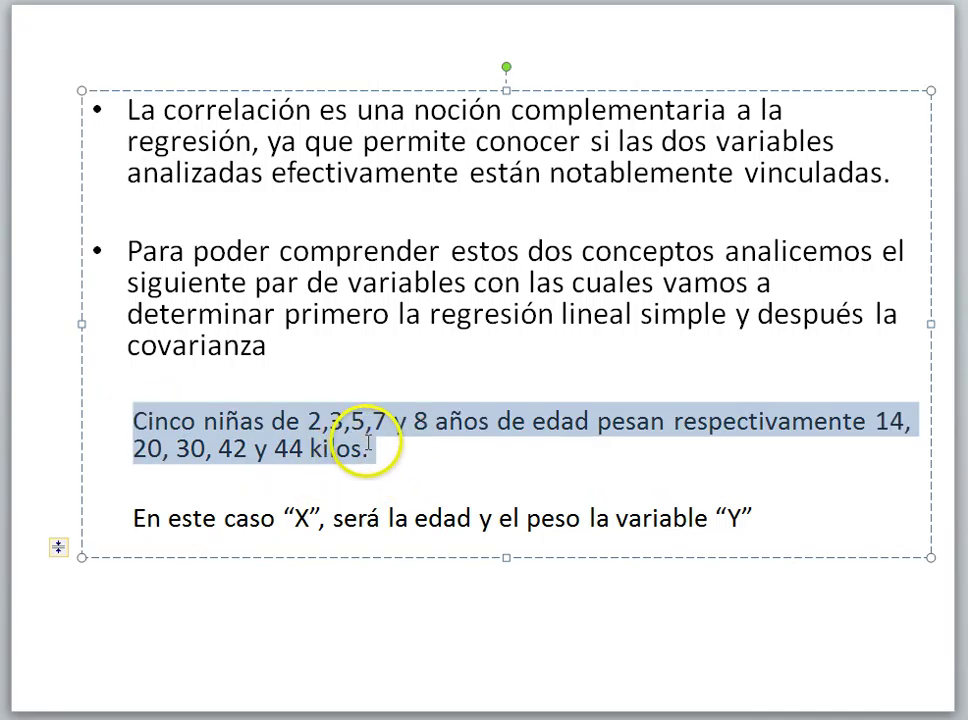
{"action": "right_click", "coordinate": [319, 438]}
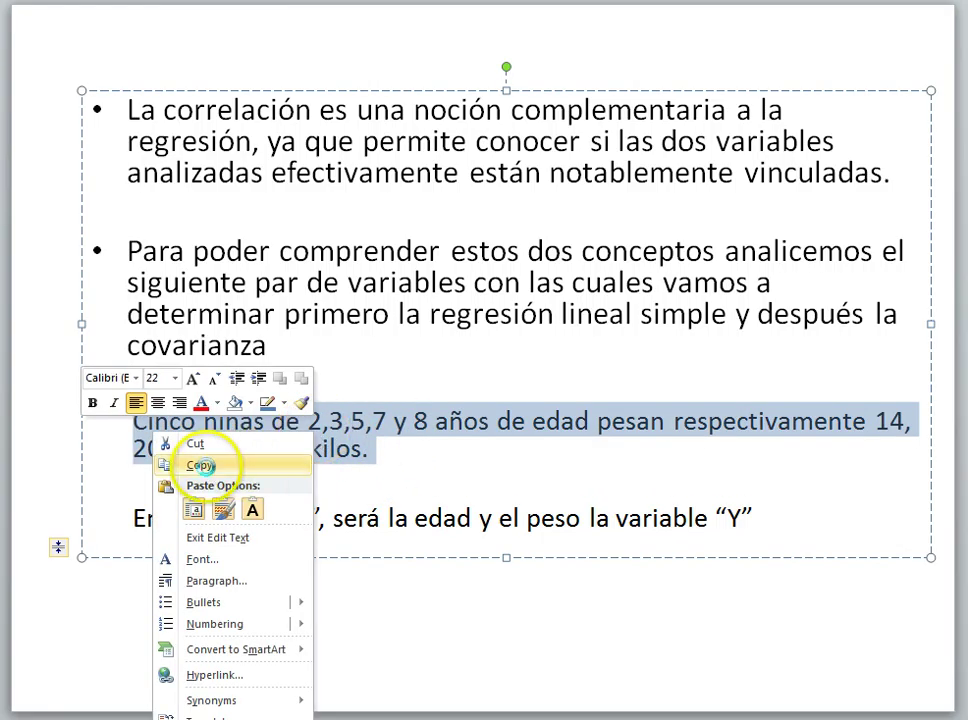
{"action": "left_click", "coordinate": [200, 465]}
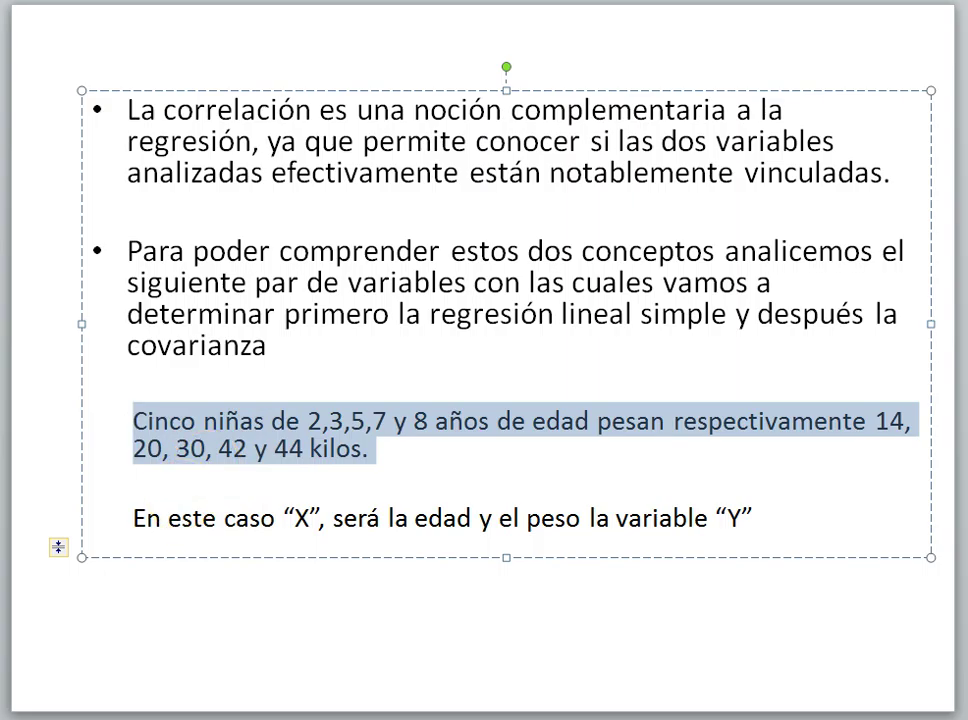
Step: Switch back to the Excel workbook and paste the problem sentence into cell F1, keeping its source formatting
{"action": "key", "text": "alt+Tab"}
{"action": "left_click", "coordinate": [487, 207]}
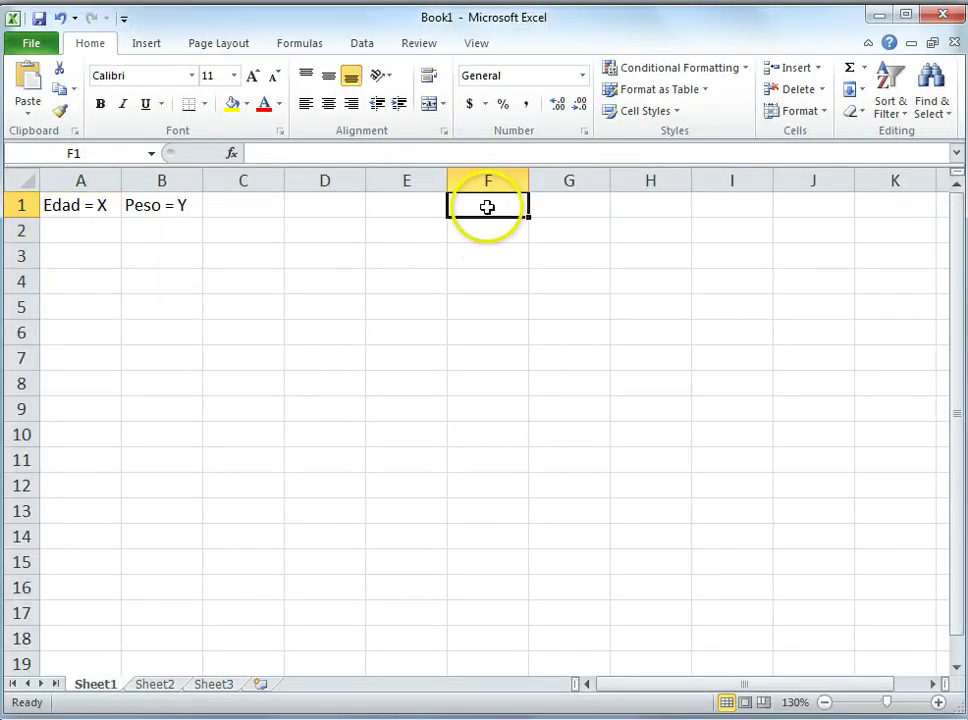
{"action": "right_click", "coordinate": [487, 215]}
{"action": "left_click", "coordinate": [362, 288]}
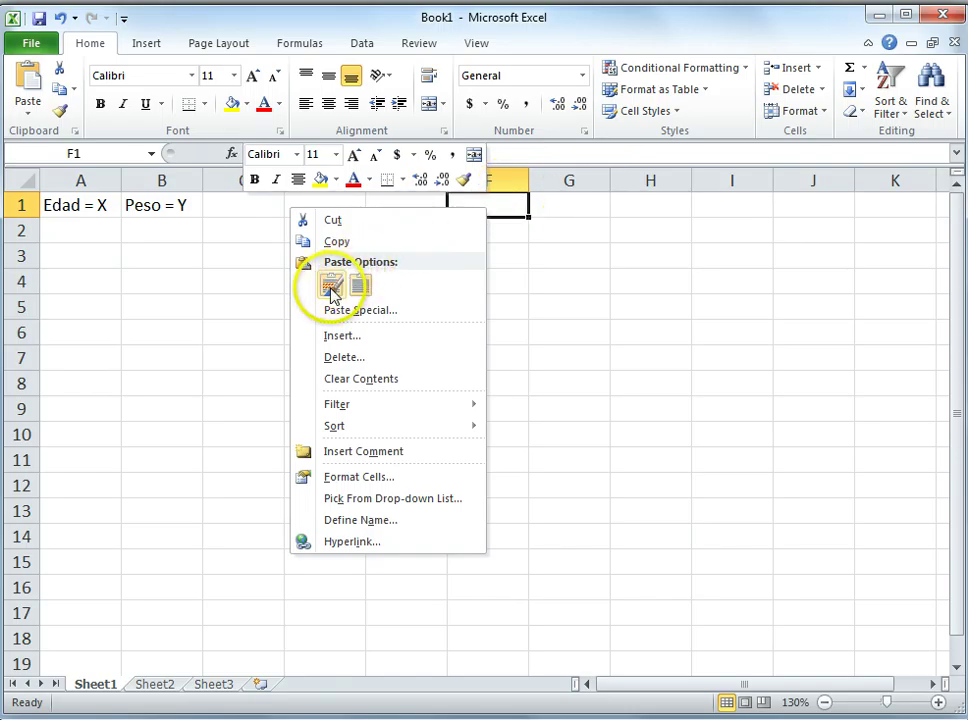
{"action": "left_click", "coordinate": [333, 289]}
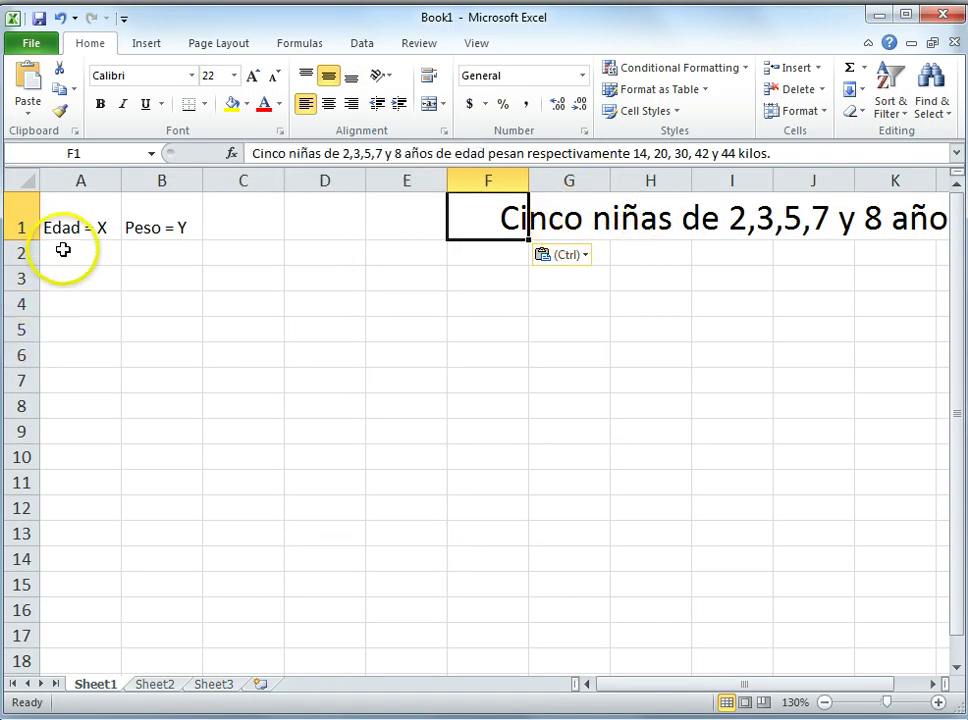
Step: Enter the ages 2, 3, 5, 7 and 8 in cells A2 to A6
{"action": "left_click", "coordinate": [63, 250]}
{"action": "type", "text": "2"}
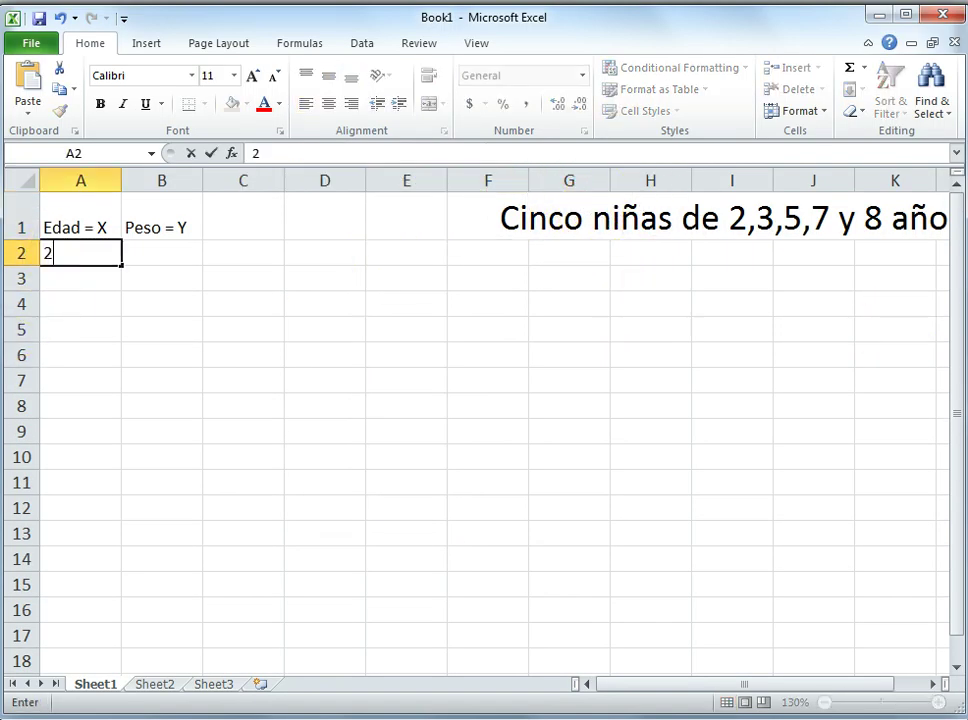
{"action": "key", "text": "Return"}
{"action": "type", "text": "3"}
{"action": "key", "text": "Return"}
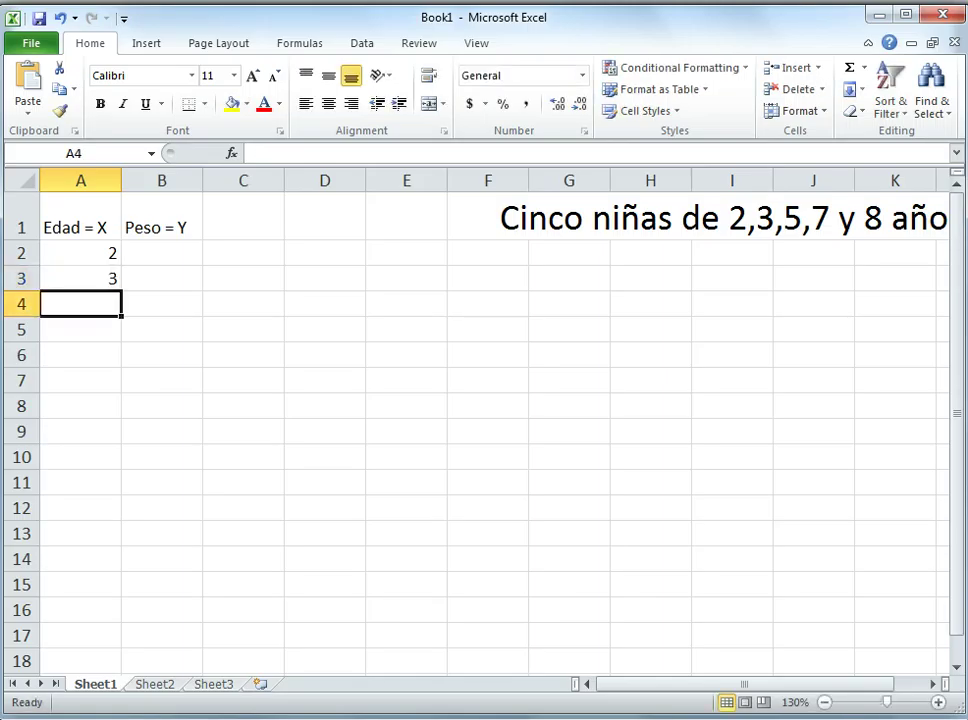
{"action": "type", "text": "5"}
{"action": "key", "text": "Return"}
{"action": "type", "text": "7"}
{"action": "key", "text": "Return"}
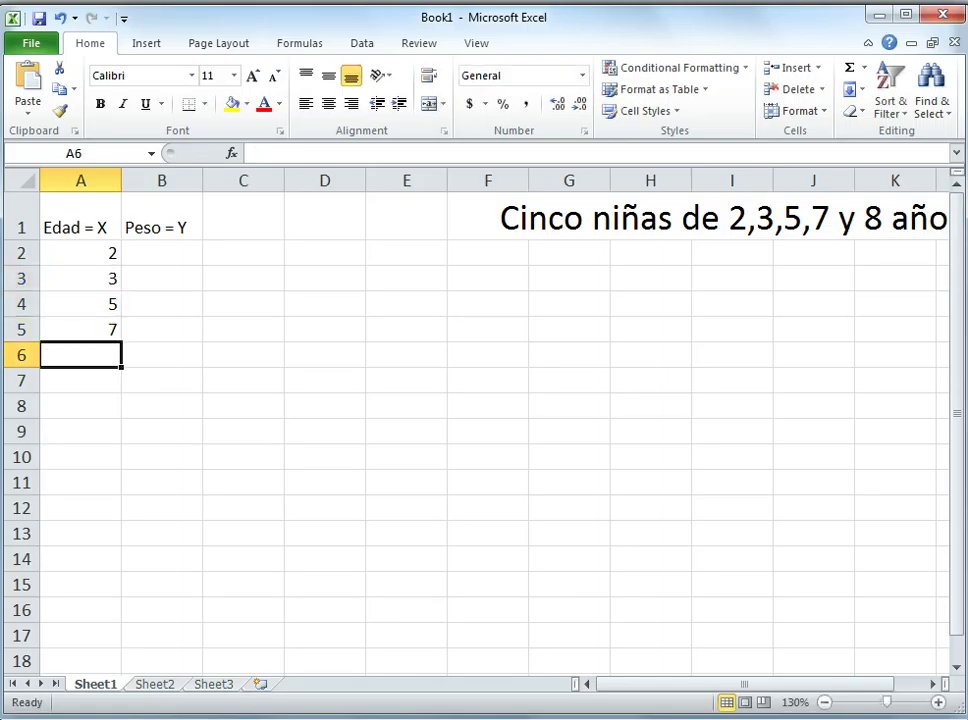
{"action": "type", "text": "8"}
{"action": "key", "text": "Return"}
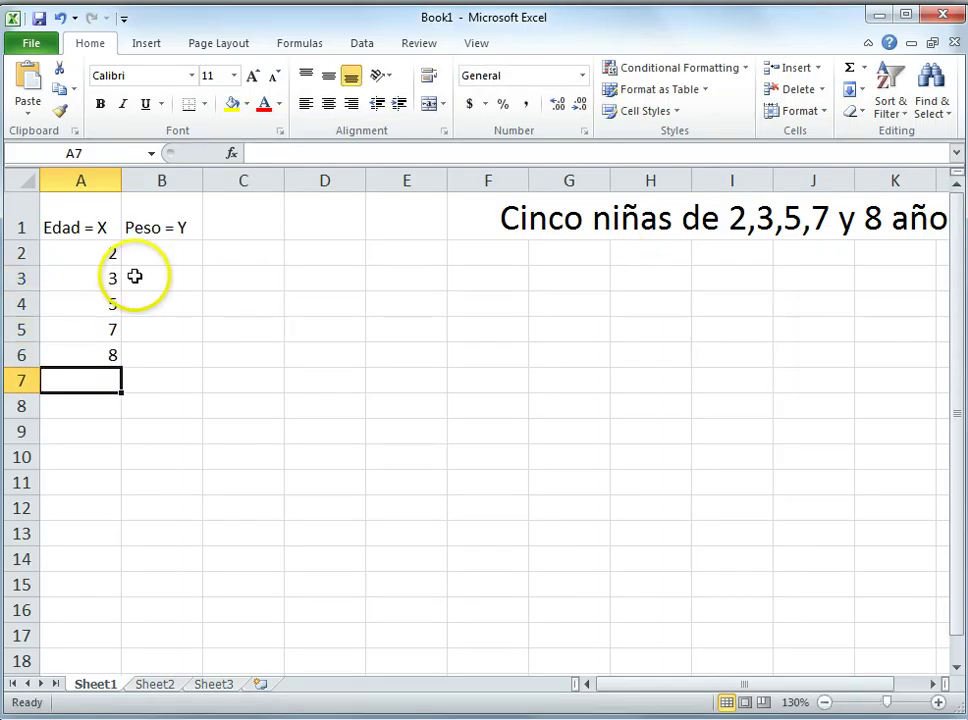
Step: Check the weights in the F1 sentence and enter 14, 20 and 32 in cells B2 to B4
{"action": "left_click", "coordinate": [163, 252]}
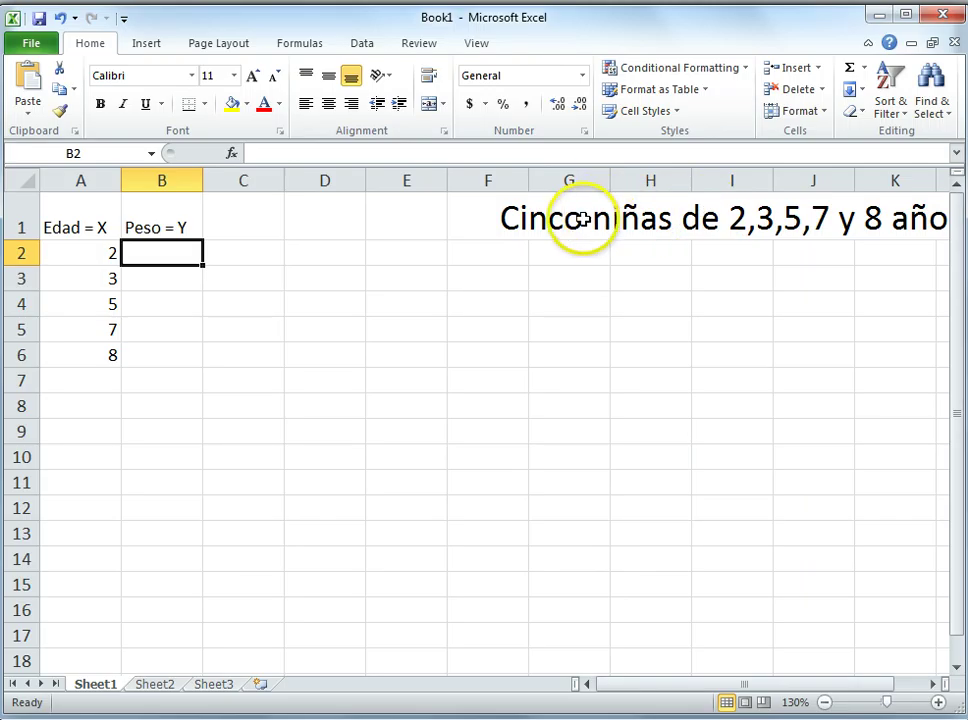
{"action": "left_click", "coordinate": [531, 222]}
{"action": "left_click", "coordinate": [507, 218]}
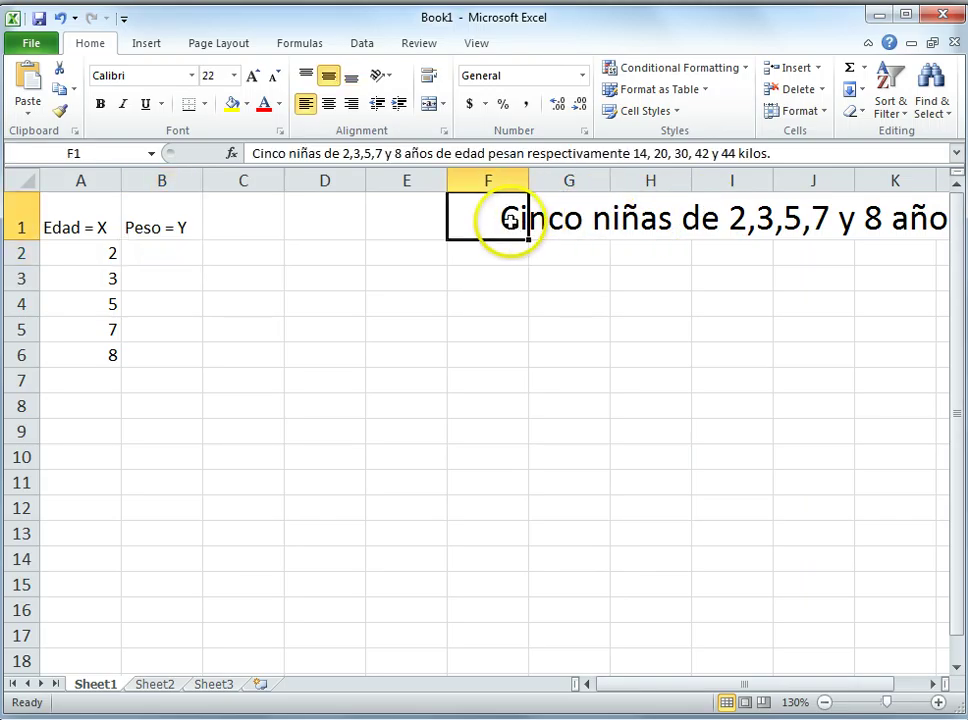
{"action": "left_click", "coordinate": [171, 250]}
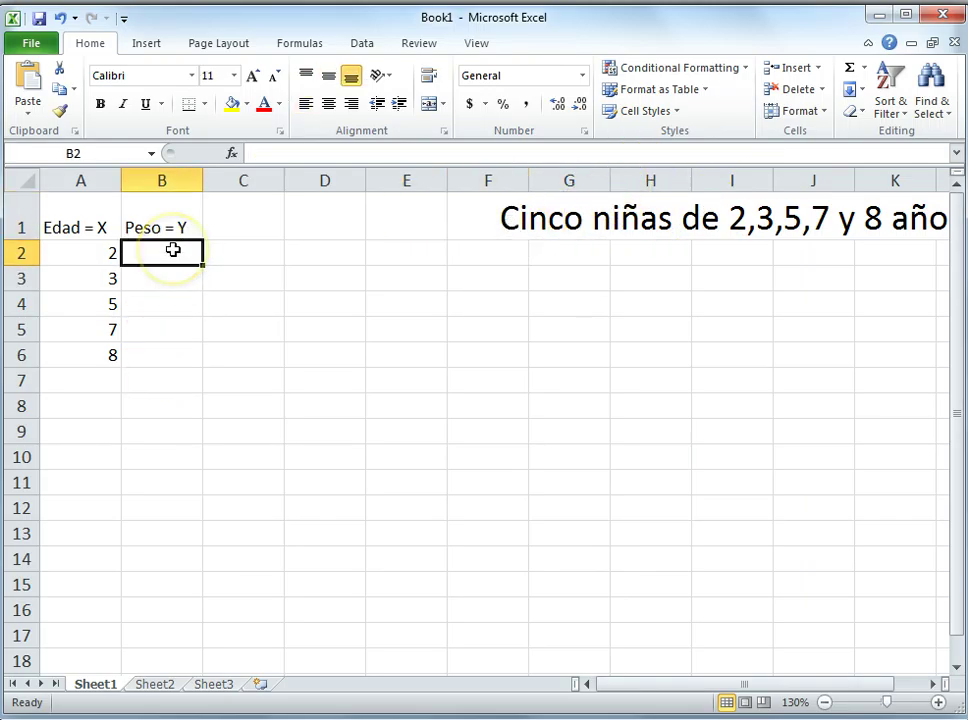
{"action": "left_click", "coordinate": [522, 215]}
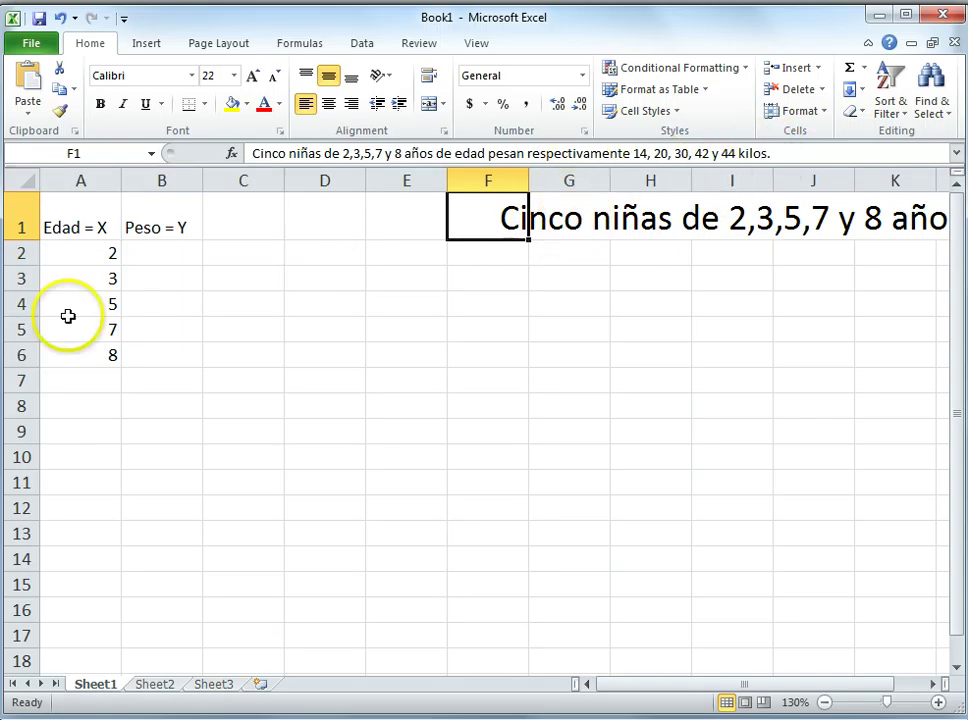
{"action": "left_click", "coordinate": [146, 255]}
{"action": "type", "text": "14"}
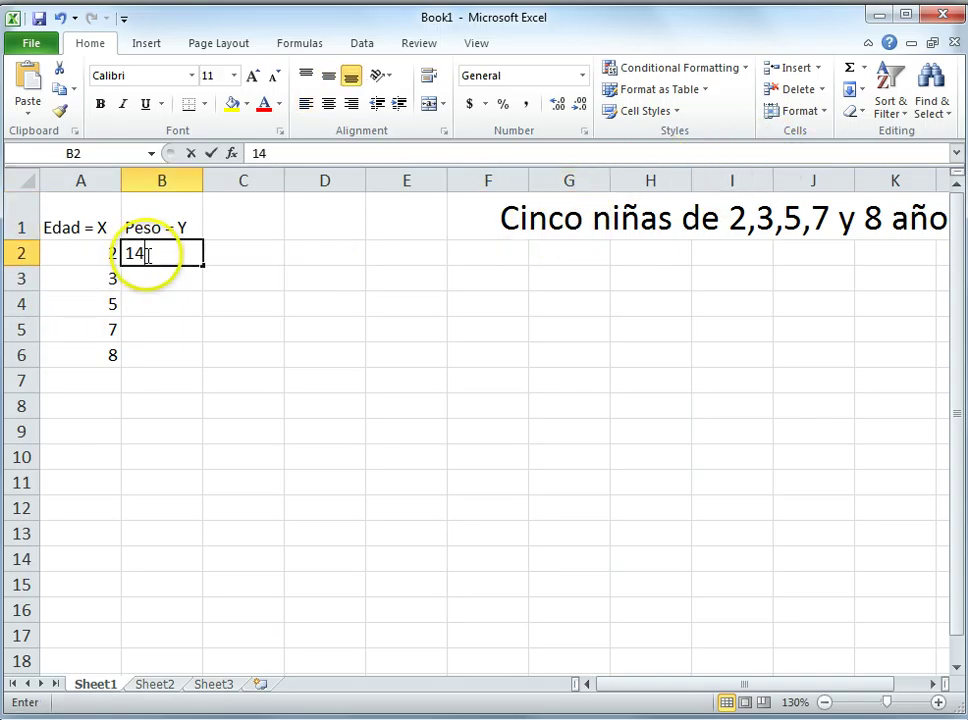
{"action": "key", "text": "Return"}
{"action": "type", "text": "20"}
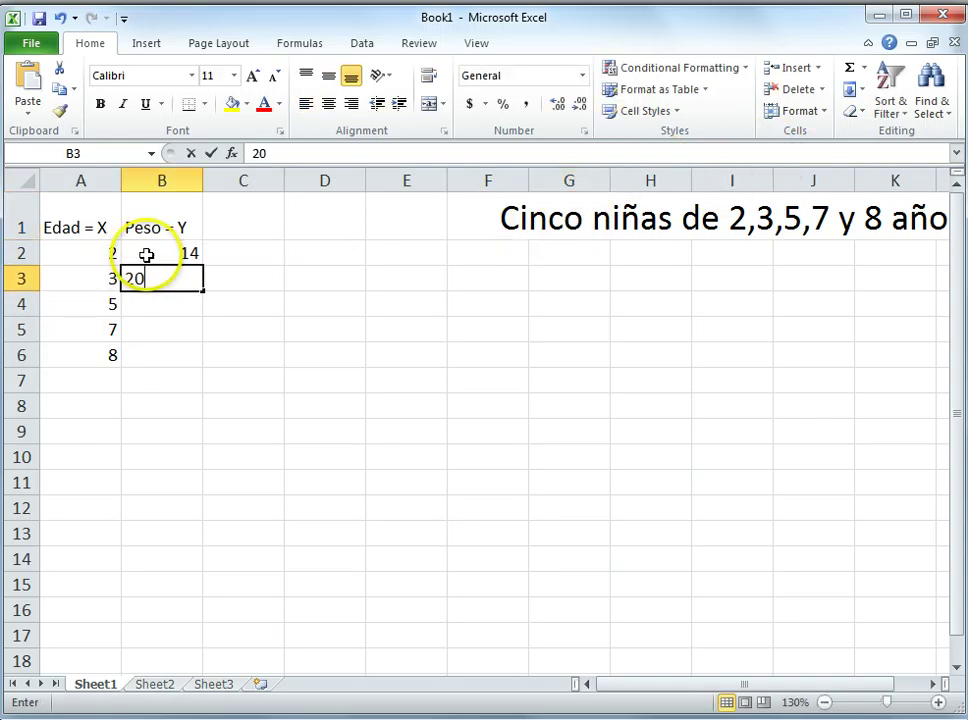
{"action": "key", "text": "Return"}
{"action": "type", "text": "32"}
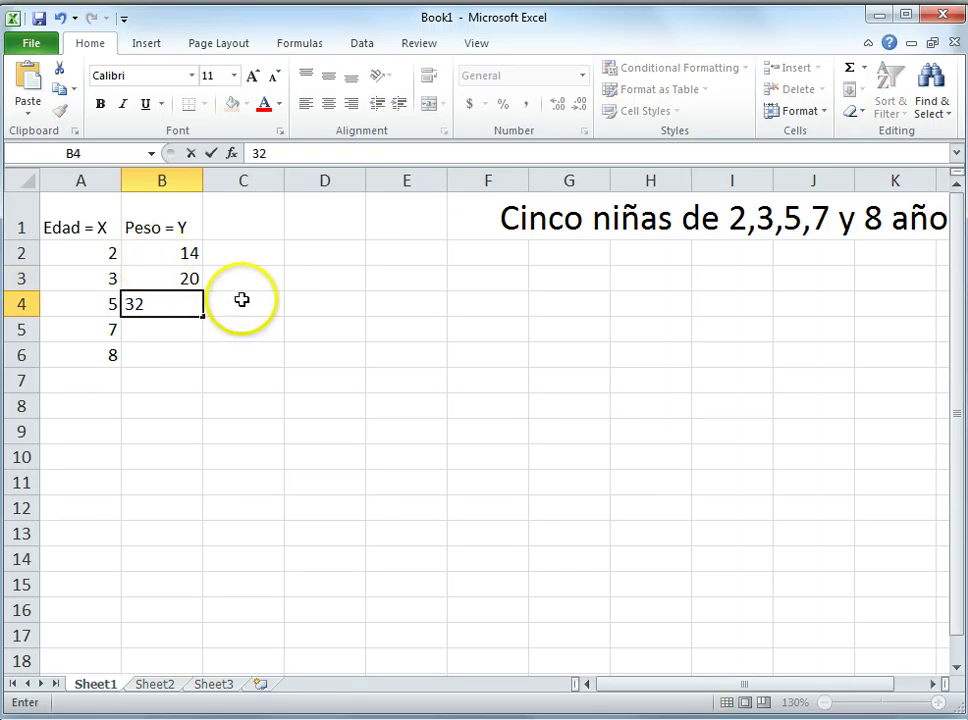
Step: Recheck the sentence in F1, set B4 to 30, and enter 42 and 44 in B5 and B6
{"action": "left_click", "coordinate": [227, 339]}
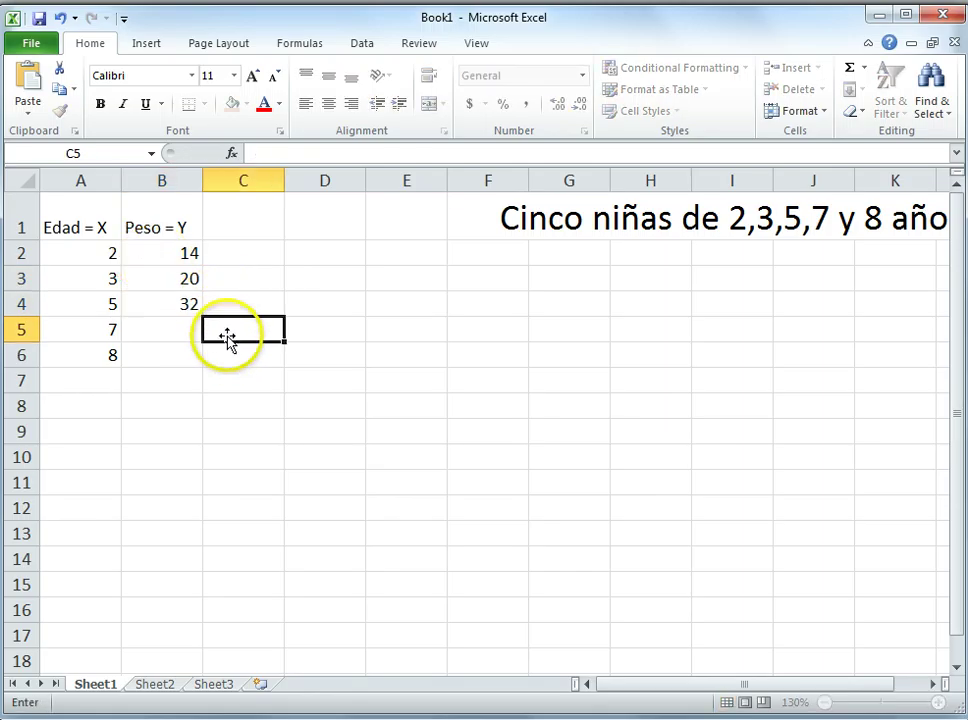
{"action": "left_click", "coordinate": [536, 212]}
{"action": "left_click", "coordinate": [510, 220]}
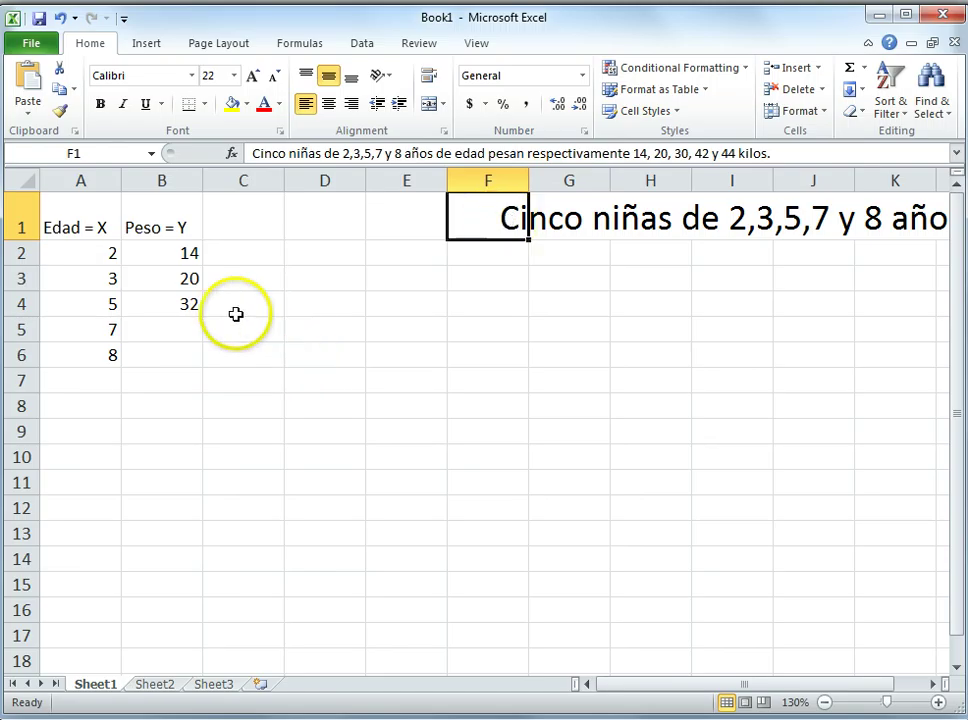
{"action": "left_click", "coordinate": [186, 304]}
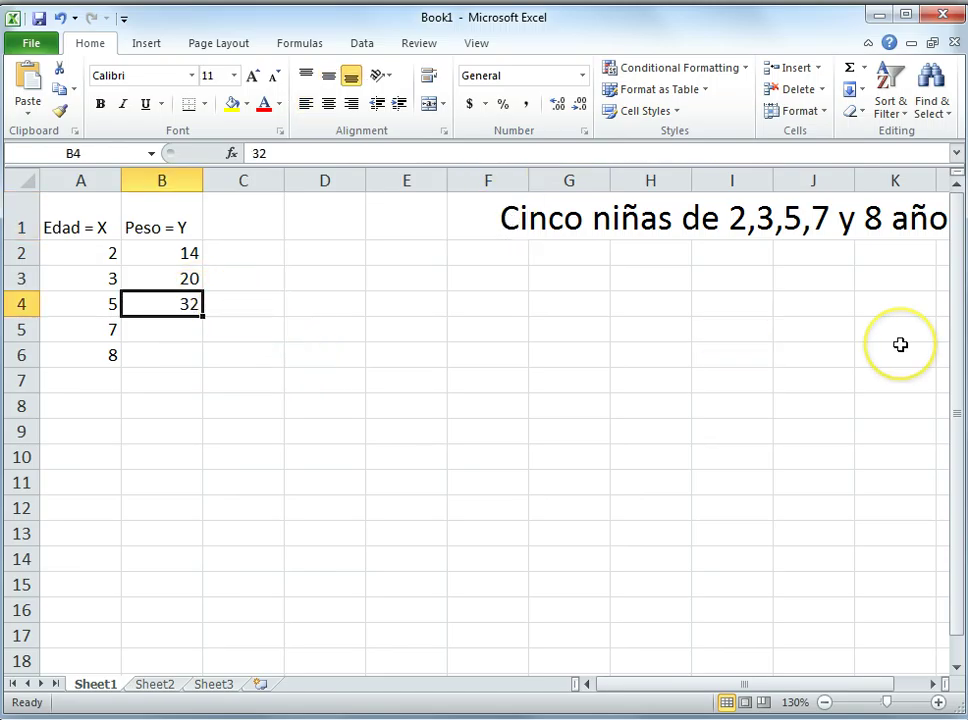
{"action": "type", "text": "3"}
{"action": "key", "text": "Return"}
{"action": "type", "text": "4"}
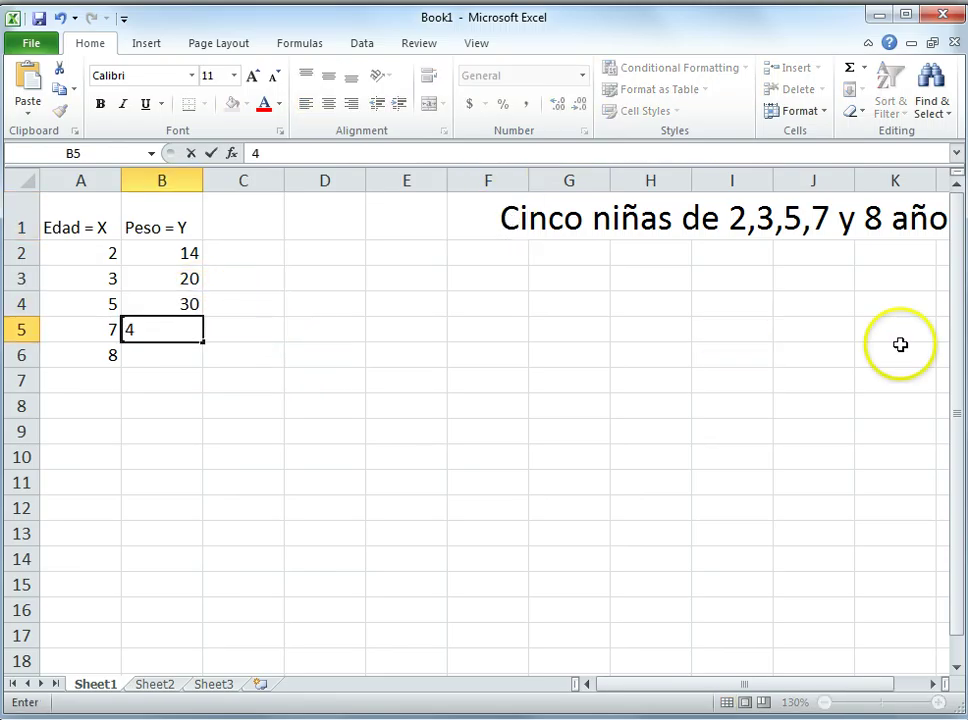
{"action": "type", "text": "2"}
{"action": "key", "text": "Return"}
{"action": "type", "text": "44"}
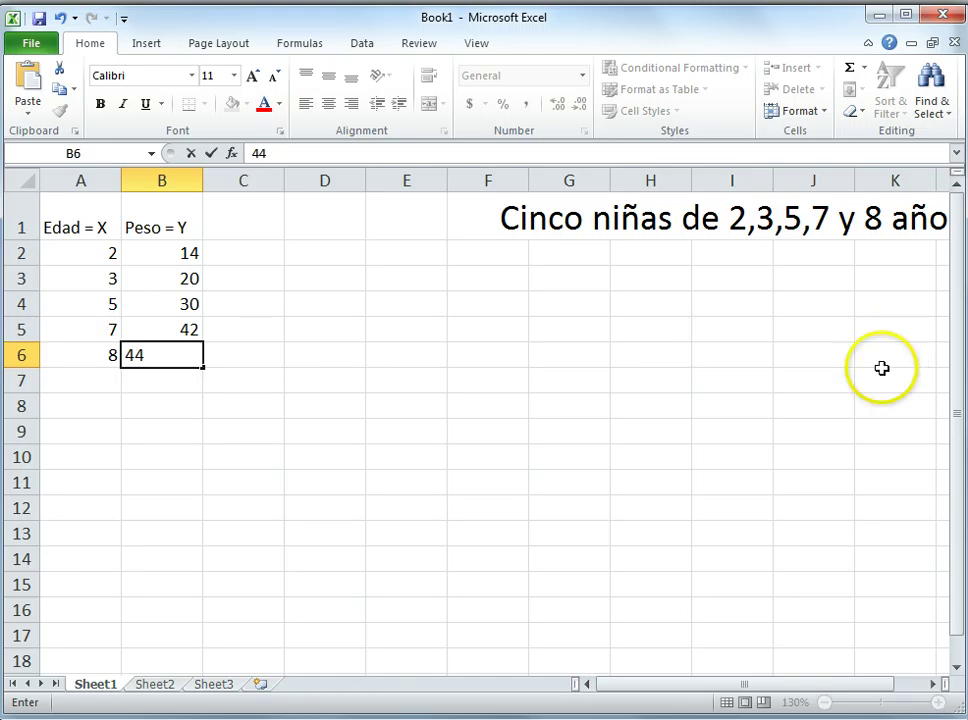
{"action": "left_click", "coordinate": [650, 380]}
Step: Delete the pasted problem sentence from cell F1
{"action": "left_click", "coordinate": [493, 216]}
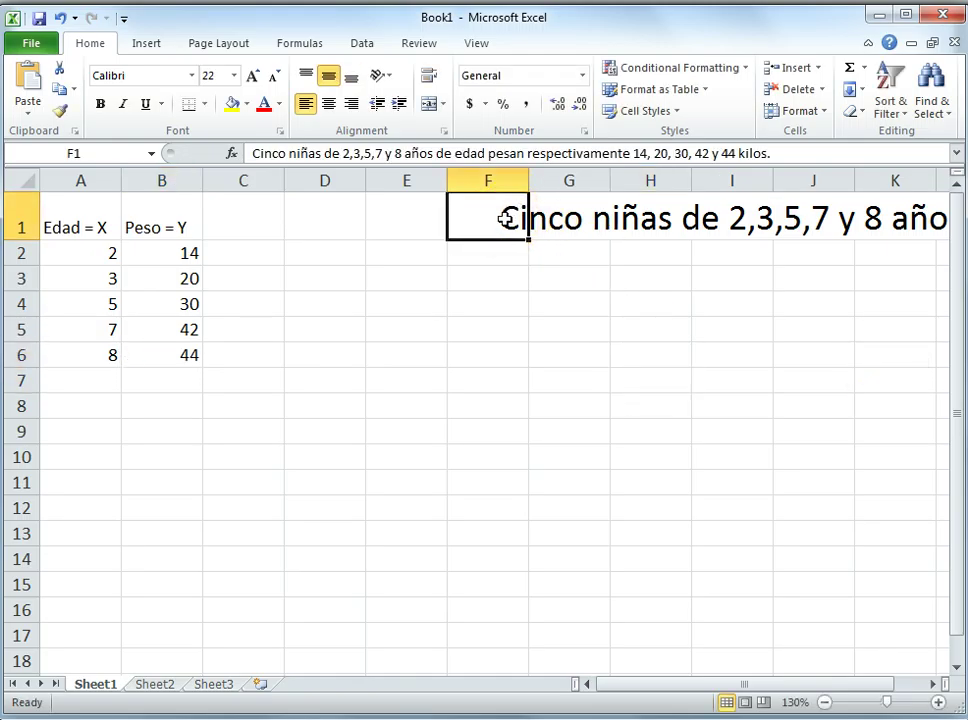
{"action": "key", "text": "Delete"}
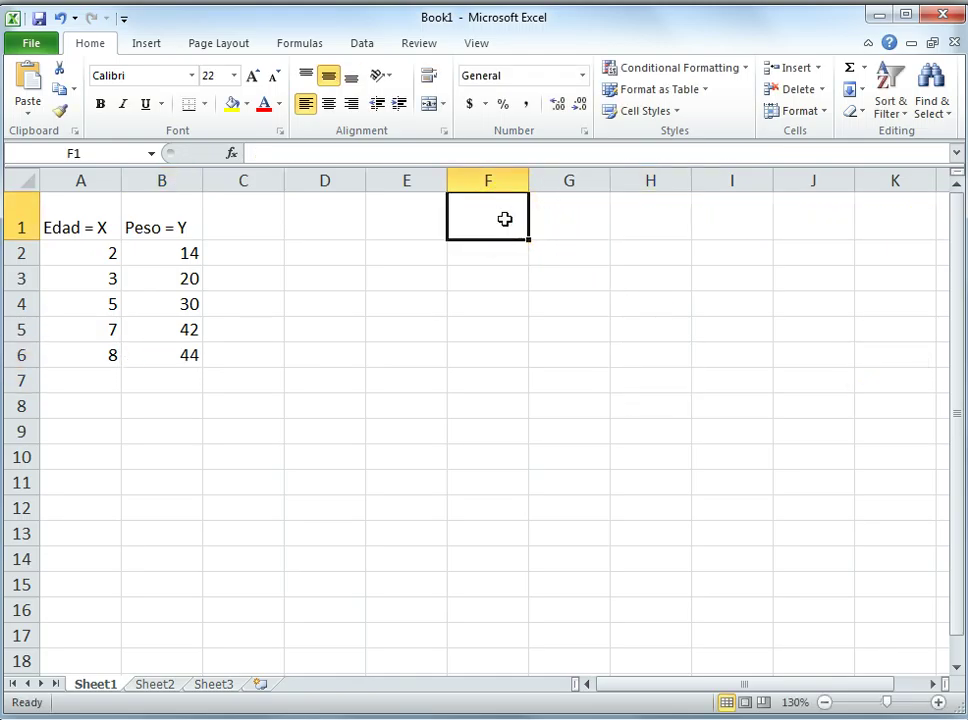
{"action": "left_click", "coordinate": [486, 454]}
Step: Enter the labels "¿b?" in E2 and "¿m?" in E3 for the regression coefficients
{"action": "left_click", "coordinate": [221, 254]}
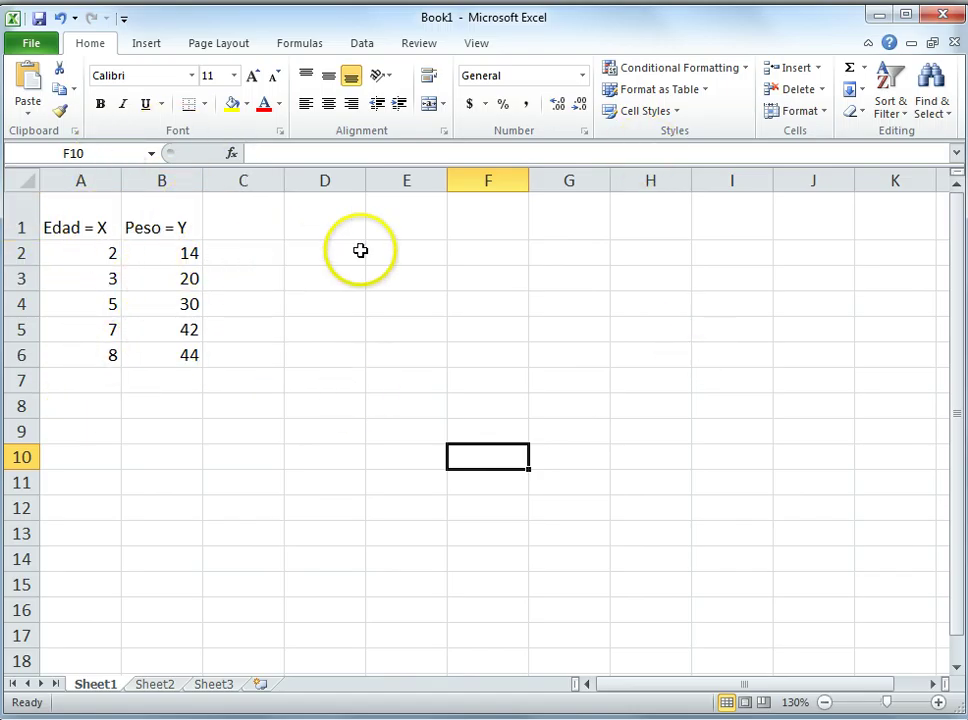
{"action": "left_click", "coordinate": [399, 255]}
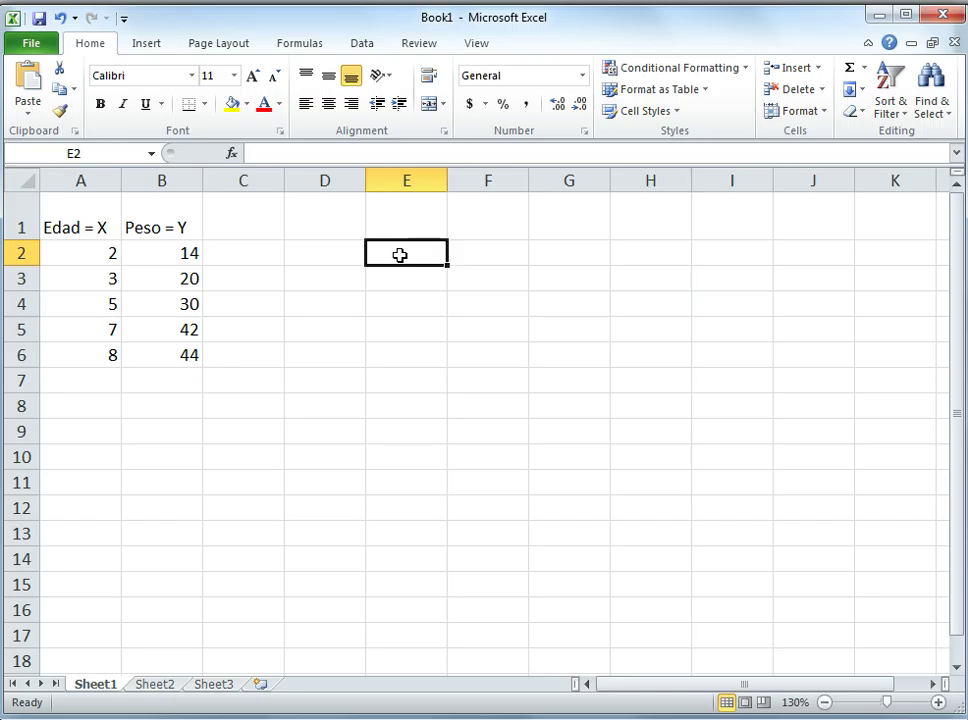
{"action": "type", "text": "¿"}
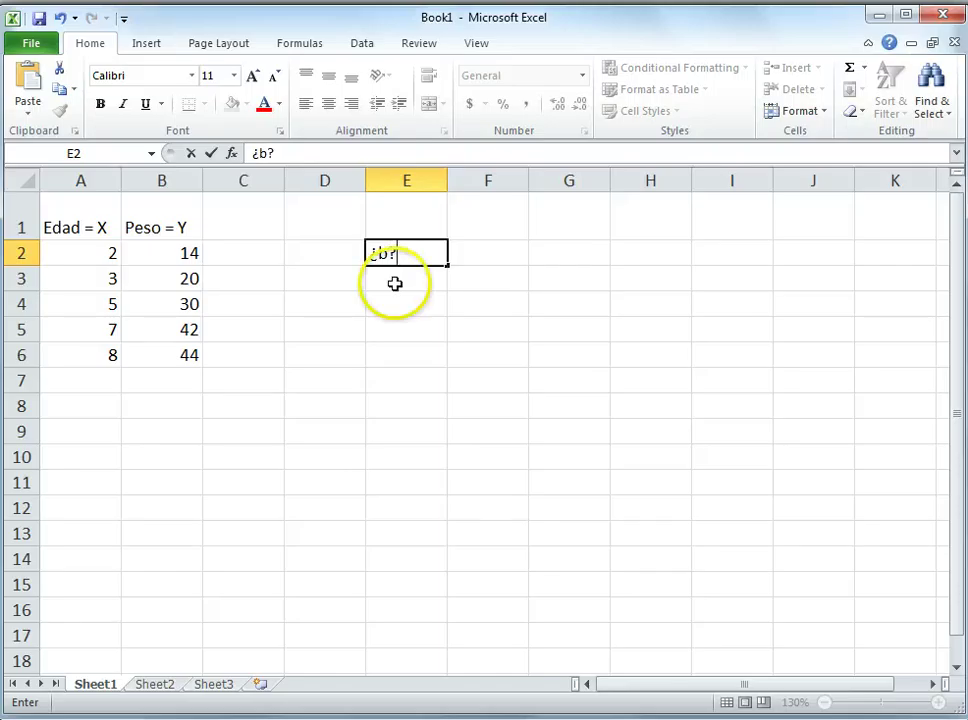
{"action": "left_click", "coordinate": [395, 281]}
{"action": "type", "text": "¿"}
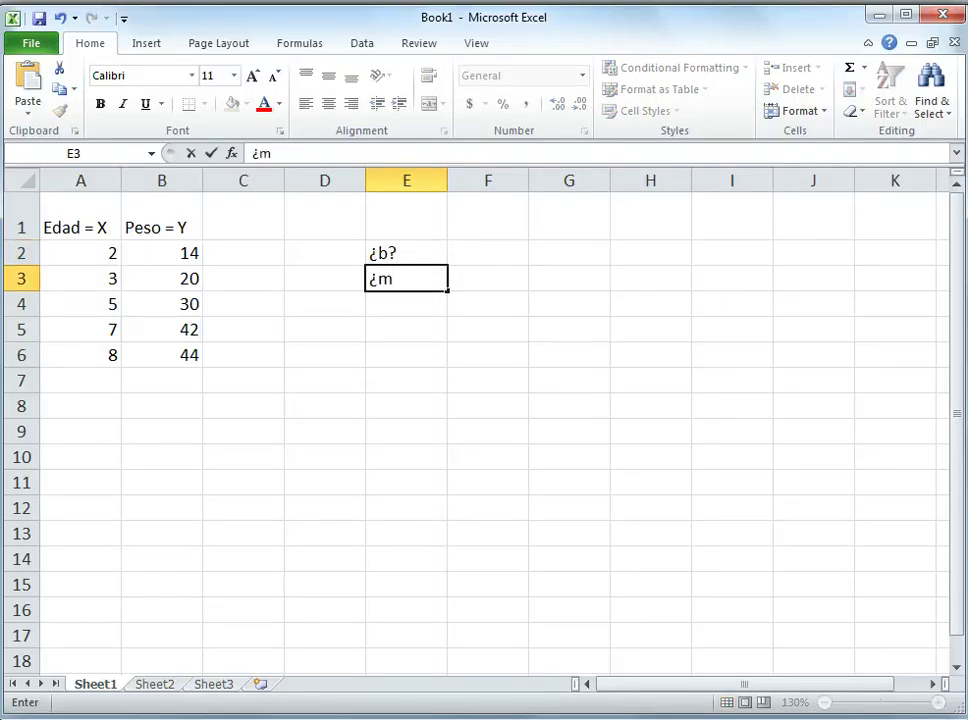
{"action": "left_click", "coordinate": [378, 374]}
{"action": "left_click", "coordinate": [420, 302]}
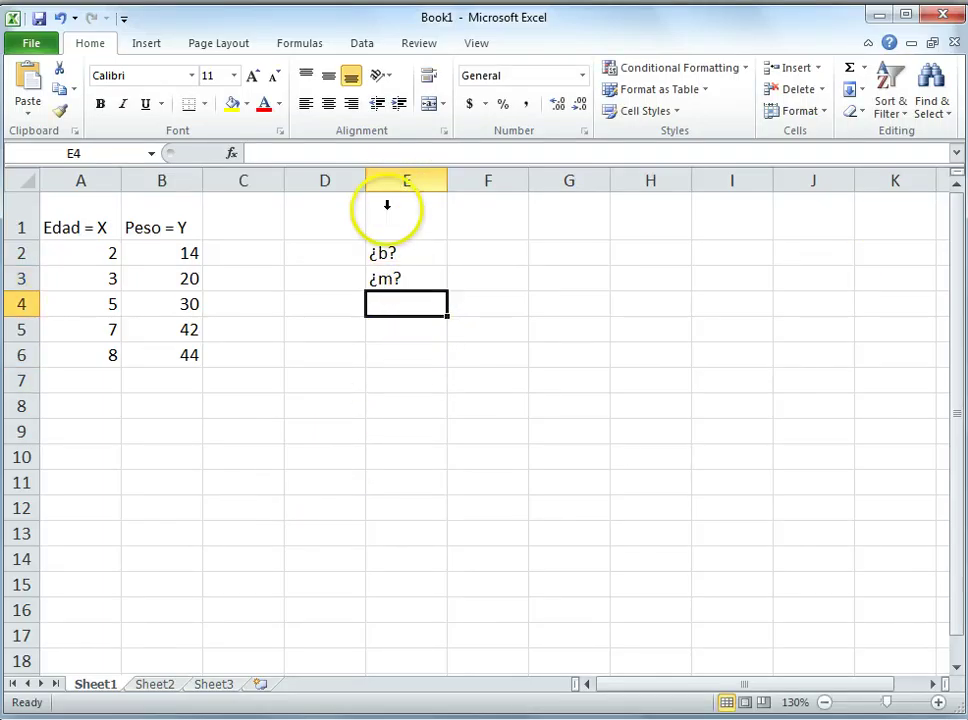
Step: Copy the labels "¿b?" and "¿m?" from E2 and E3 into F2 and F3 with the fill handle
{"action": "left_click", "coordinate": [377, 251]}
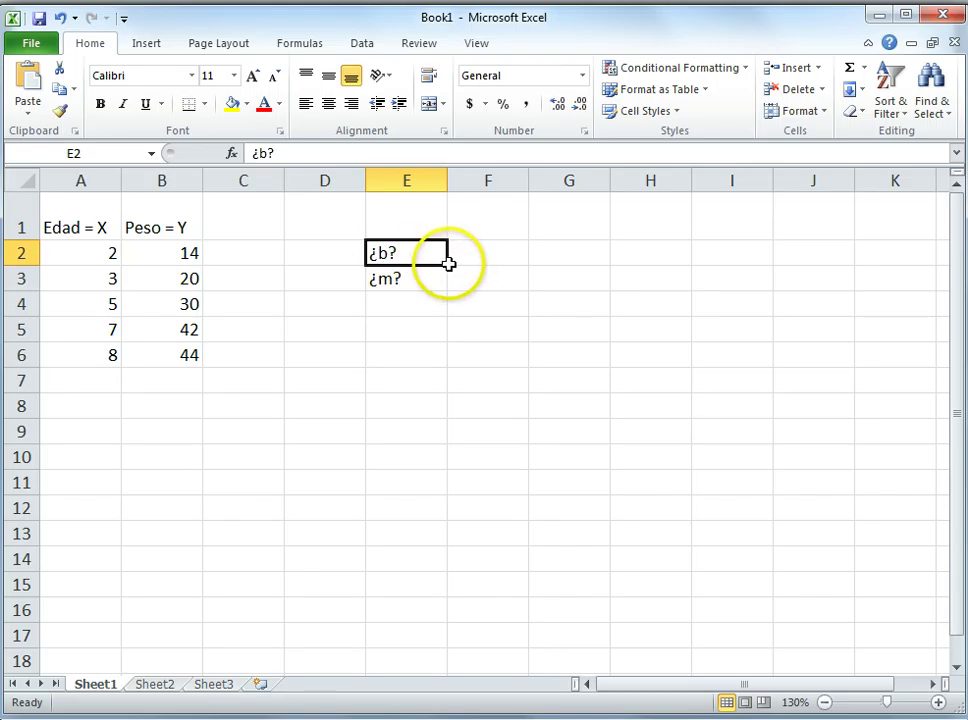
{"action": "left_click_drag", "start_coordinate": [449, 265], "coordinate": [500, 262]}
{"action": "left_click", "coordinate": [400, 280]}
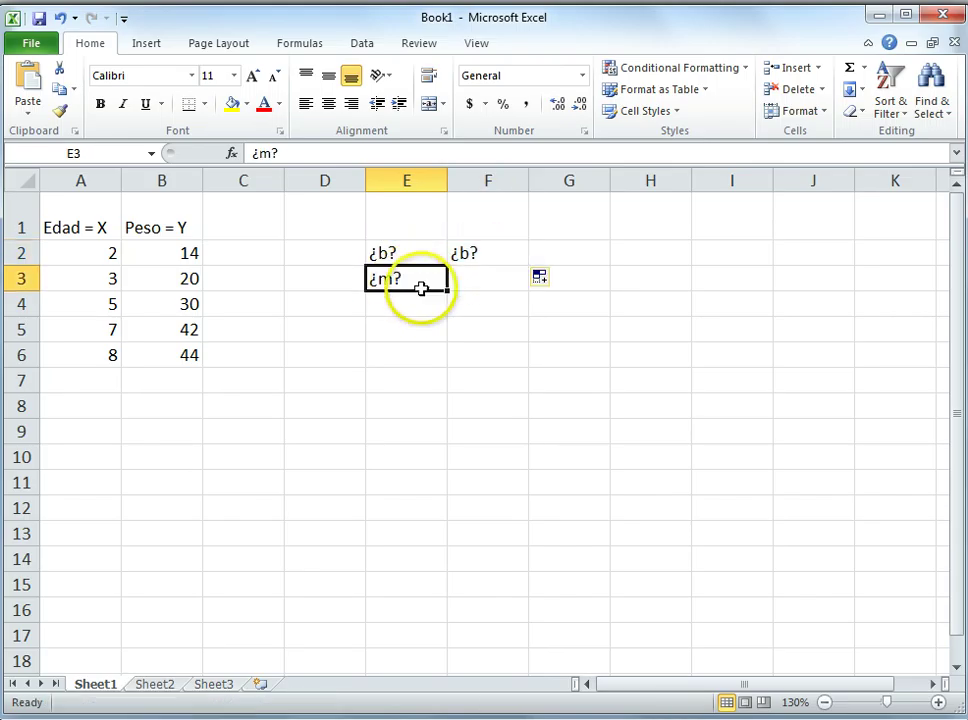
{"action": "left_click_drag", "start_coordinate": [441, 291], "coordinate": [495, 281]}
{"action": "left_click", "coordinate": [487, 329]}
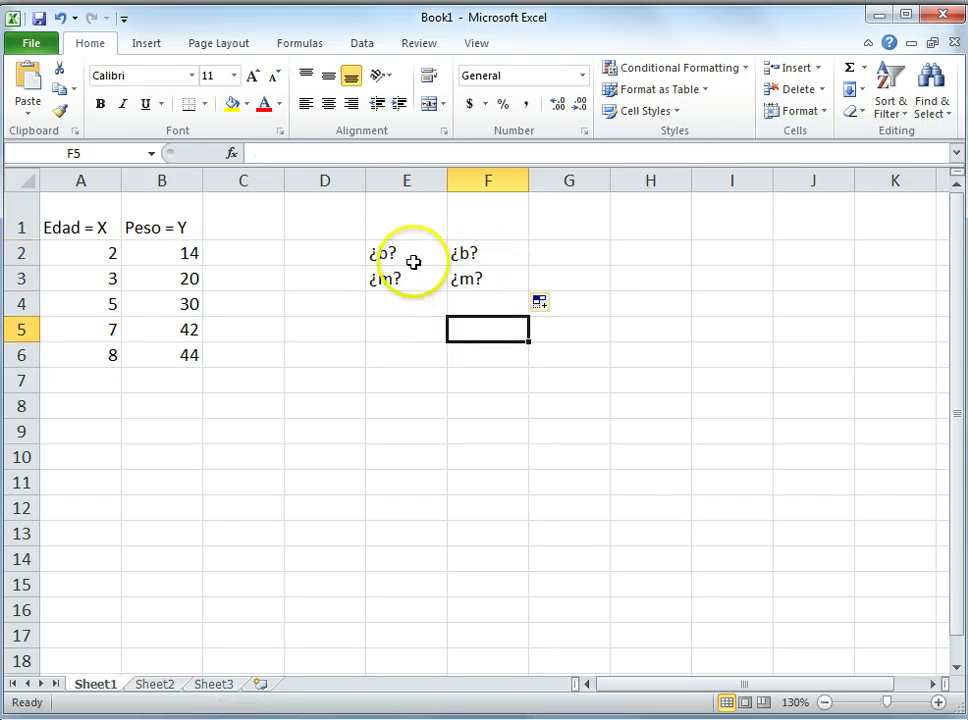
Step: Insert a new column at column E and clear the duplicate "¿b?" and "¿m?" labels from F2:F3
{"action": "left_click", "coordinate": [400, 180]}
{"action": "right_click", "coordinate": [398, 182]}
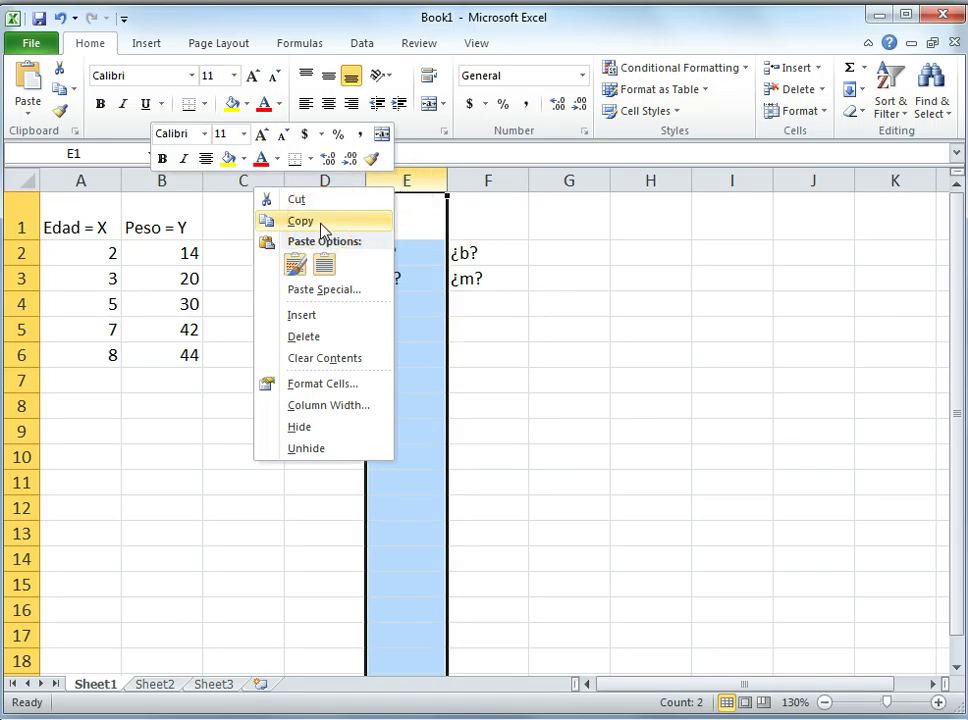
{"action": "left_click", "coordinate": [322, 316]}
{"action": "left_click", "coordinate": [480, 302]}
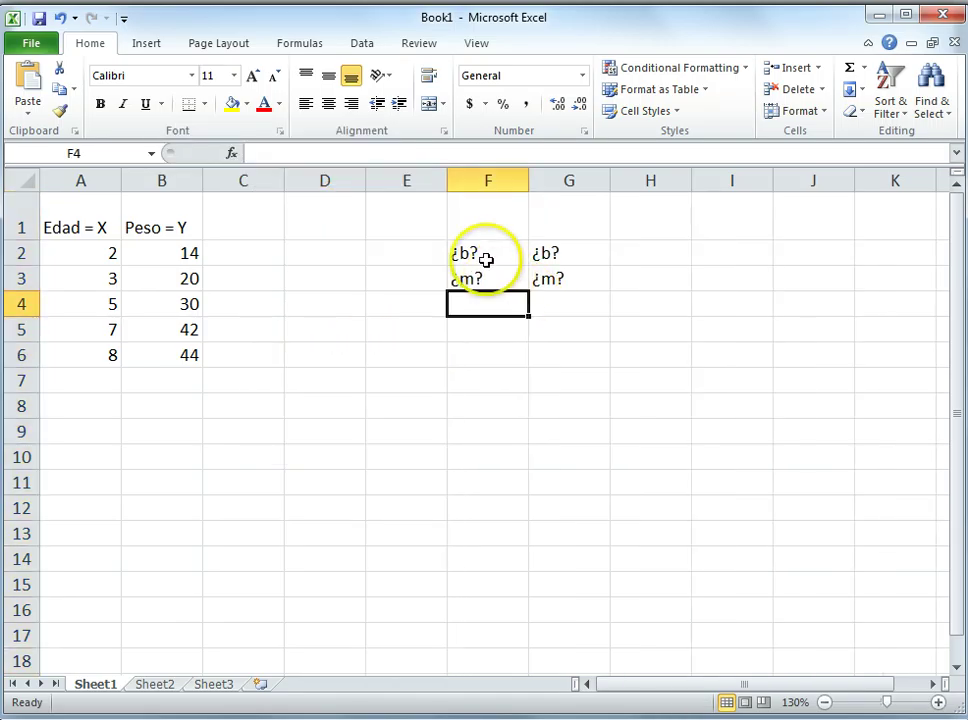
{"action": "left_click_drag", "start_coordinate": [486, 253], "coordinate": [481, 277]}
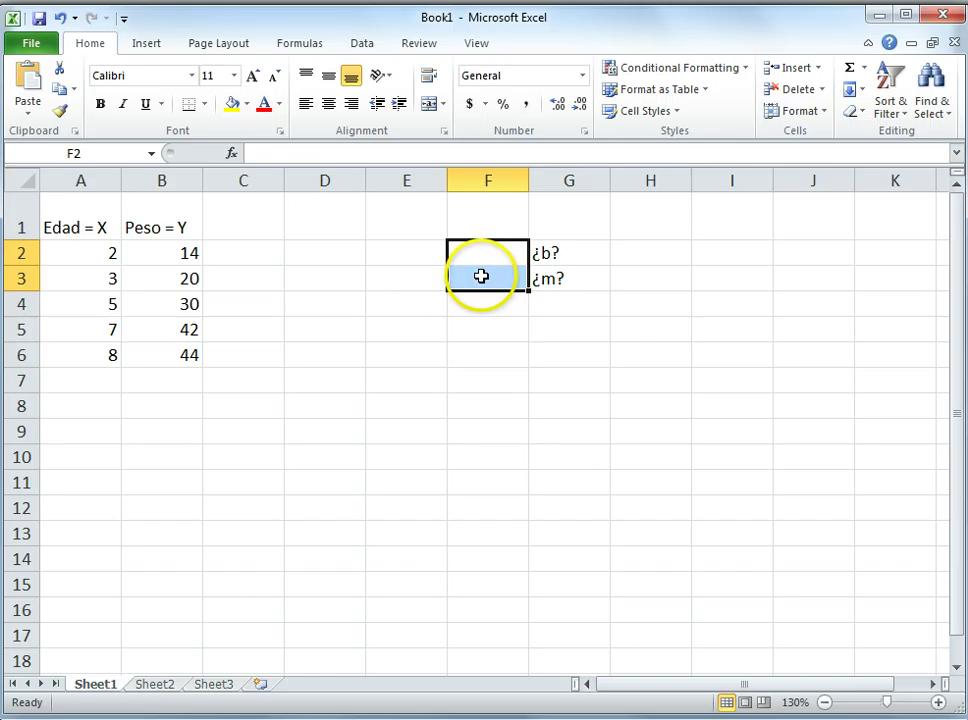
{"action": "left_click", "coordinate": [661, 350]}
Step: Insert another column at column F to shift the "¿b?" and "¿m?" labels to column H
{"action": "left_click", "coordinate": [494, 180]}
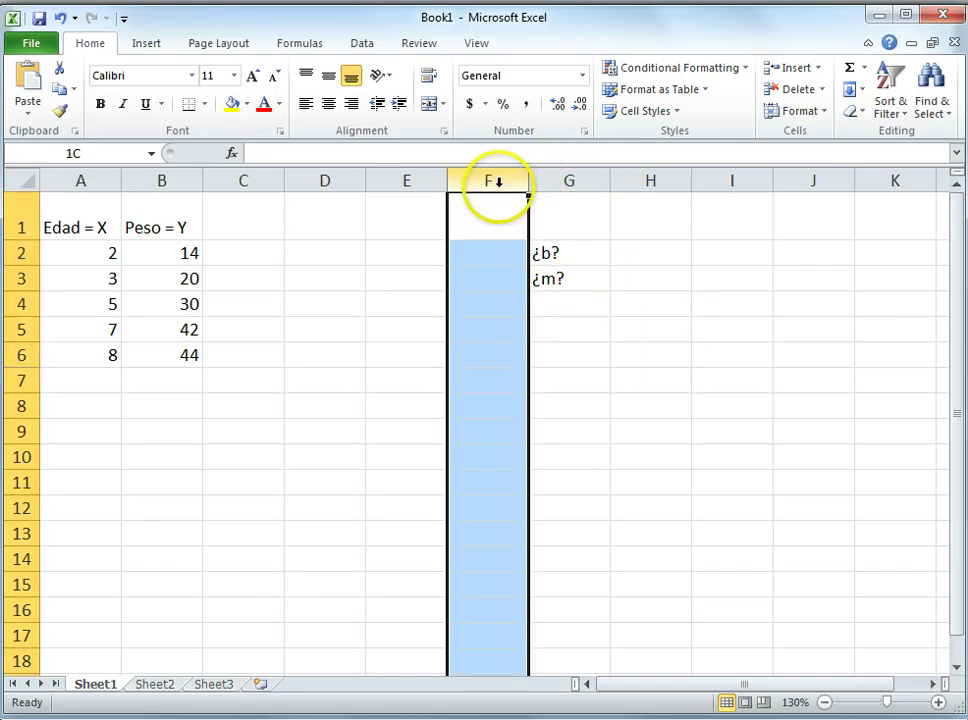
{"action": "right_click", "coordinate": [494, 180]}
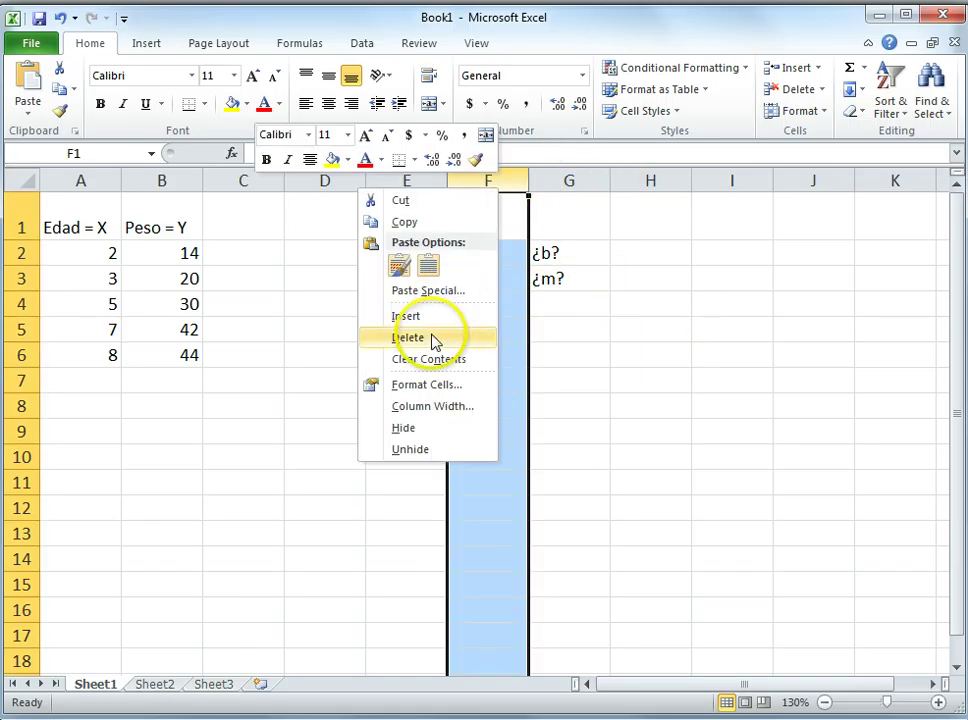
{"action": "left_click", "coordinate": [399, 266]}
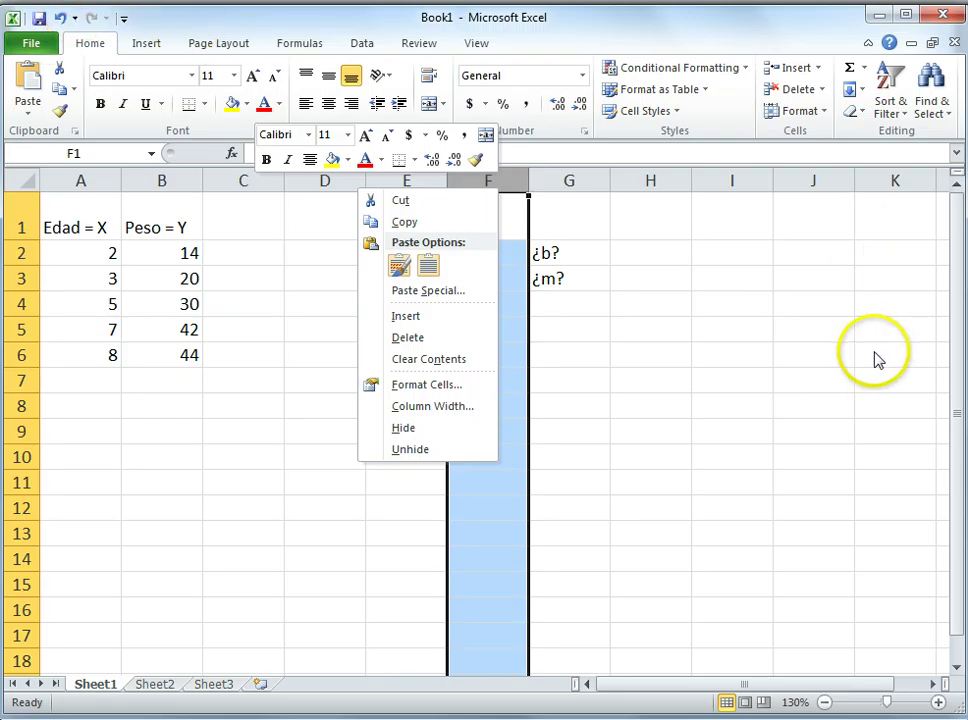
{"action": "left_click", "coordinate": [700, 318]}
{"action": "left_click", "coordinate": [700, 310]}
{"action": "left_click", "coordinate": [500, 180]}
{"action": "right_click", "coordinate": [506, 178]}
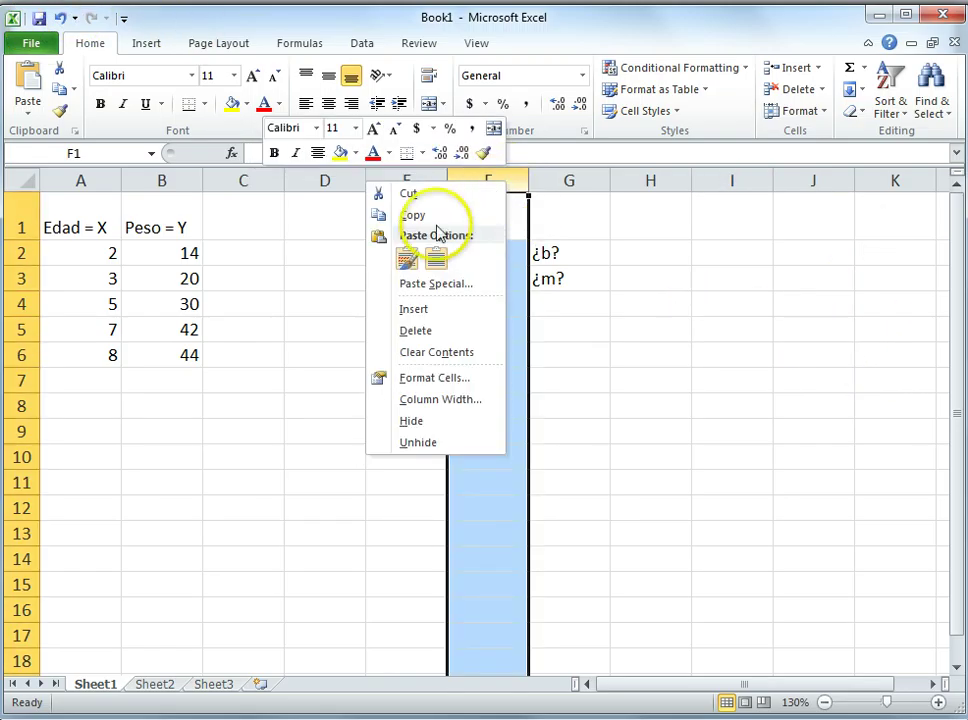
{"action": "left_click", "coordinate": [444, 318]}
{"action": "left_click", "coordinate": [583, 318]}
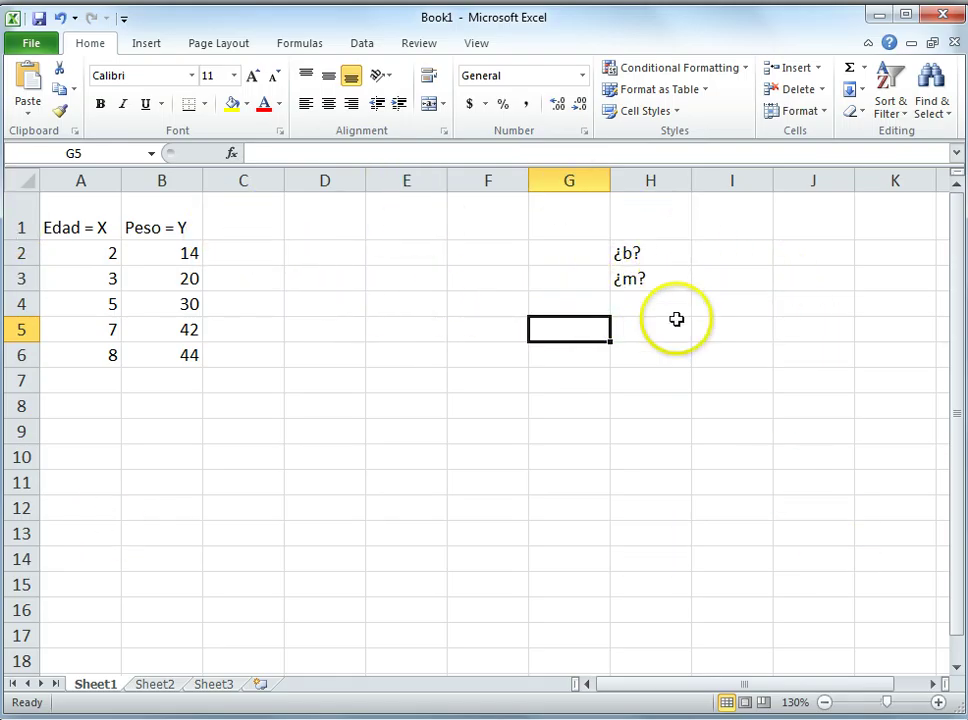
{"action": "left_click", "coordinate": [633, 255]}
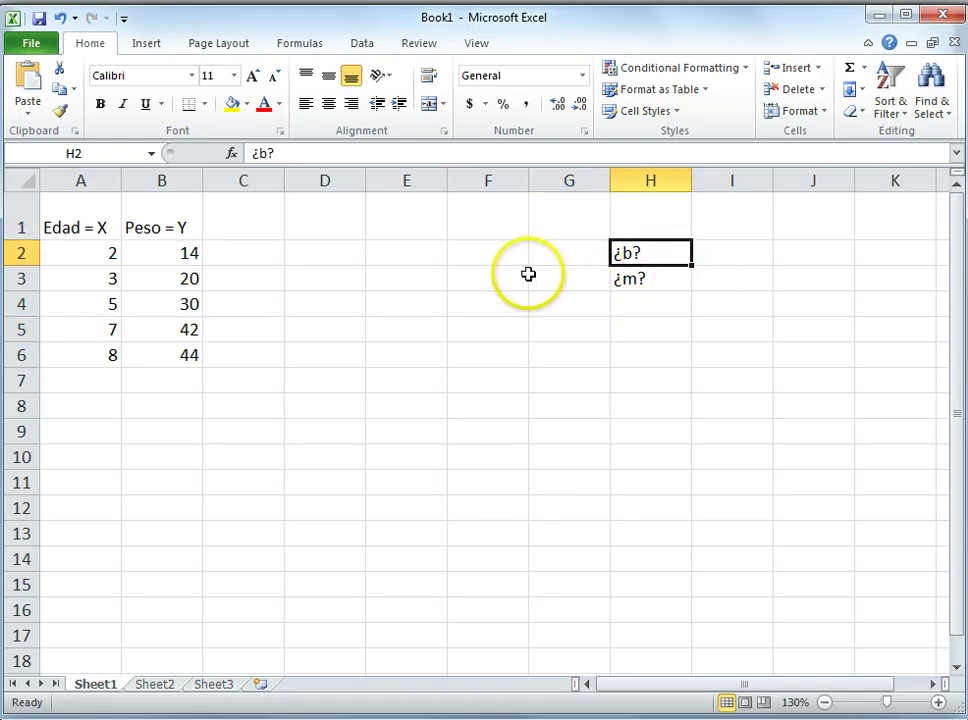
{"action": "left_click", "coordinate": [633, 280]}
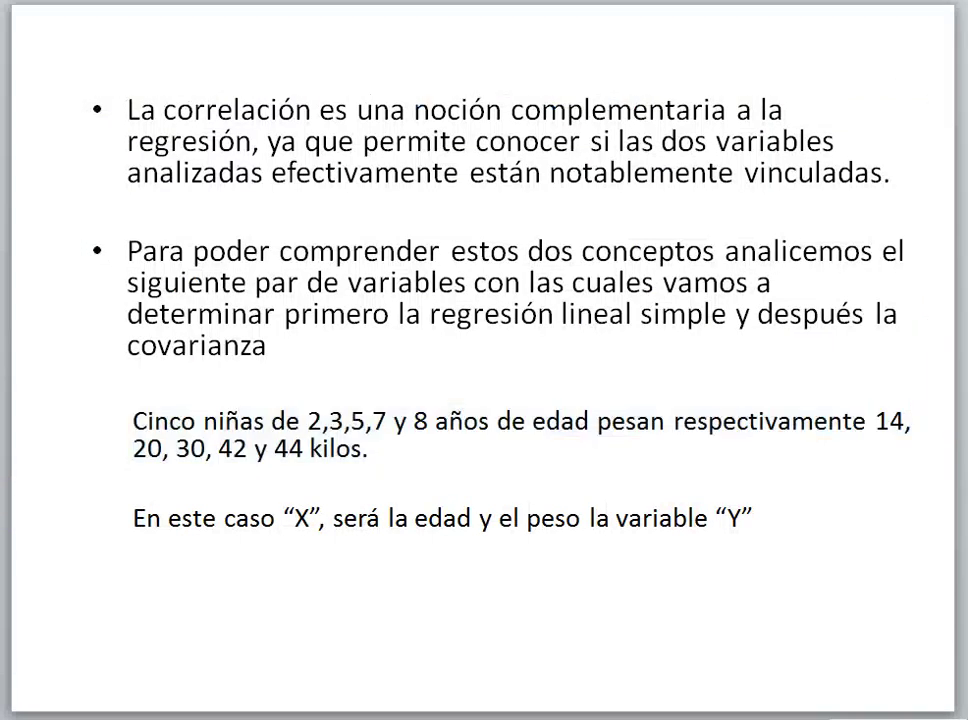
Step: Switch to the presentation and copy the slope (m) formula box from the slide on calculating the slope and intercept
{"action": "key", "text": "Right"}
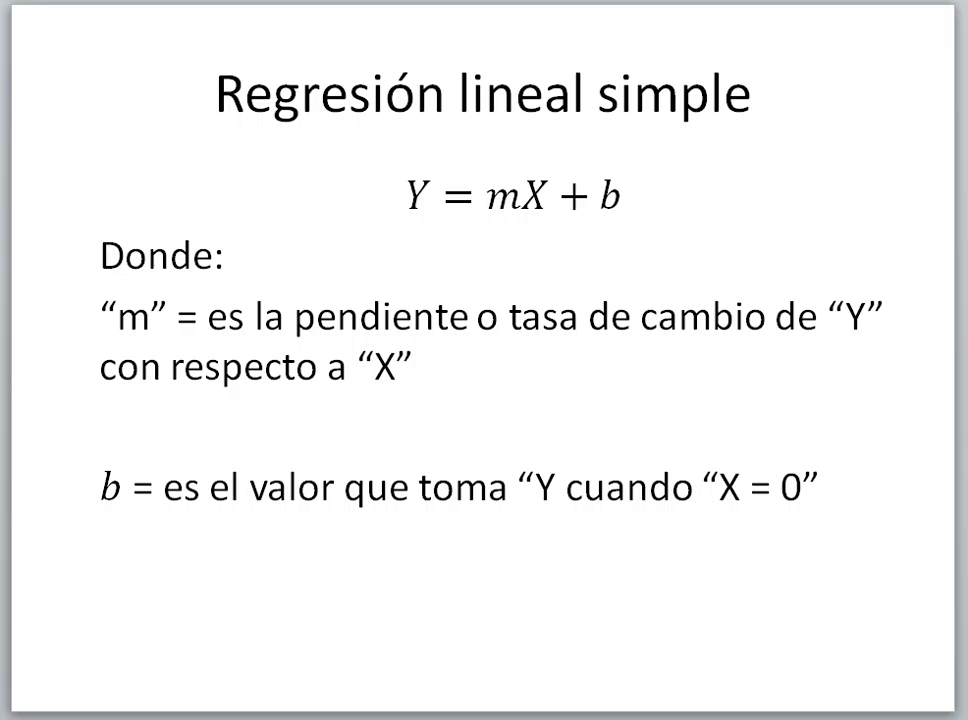
{"action": "scroll", "coordinate": [119, 421], "scroll_direction": "down", "scroll_amount": 1}
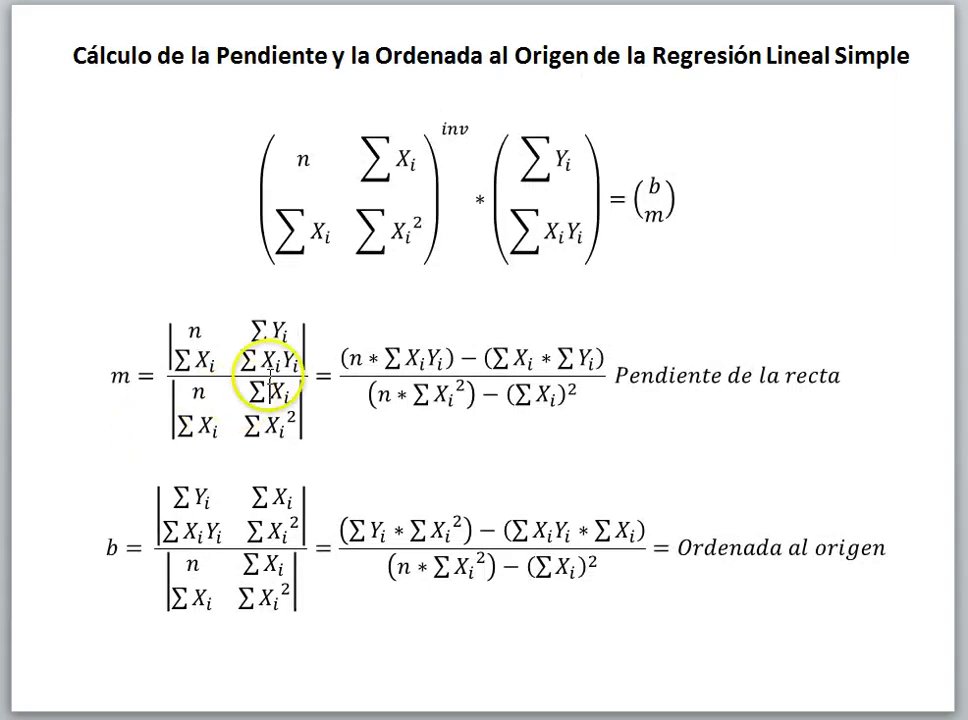
{"action": "left_click", "coordinate": [356, 346]}
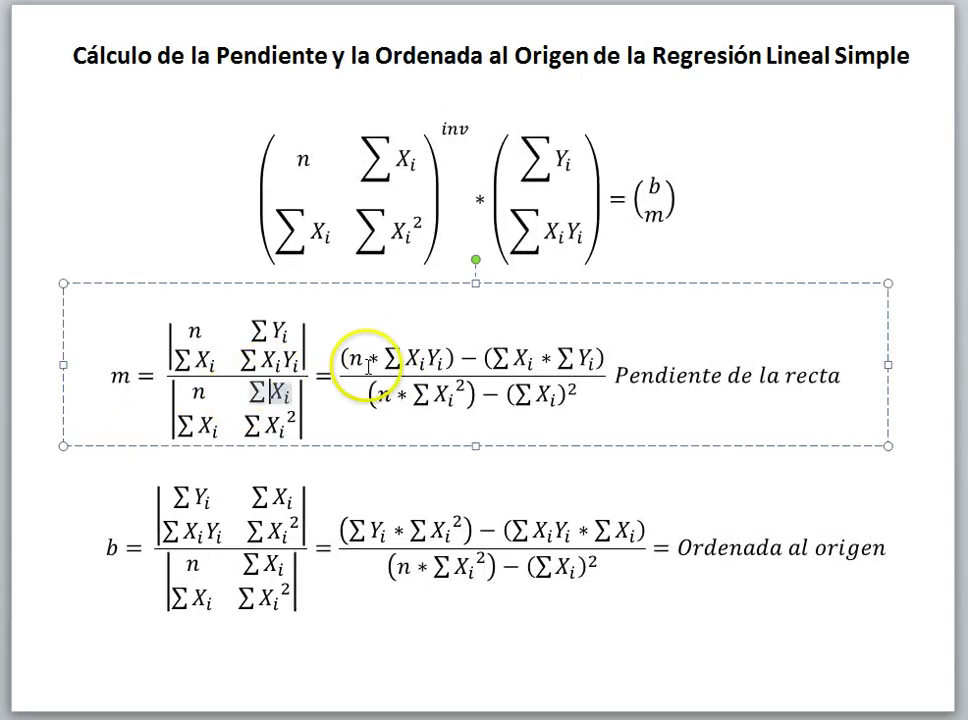
{"action": "left_click", "coordinate": [390, 284]}
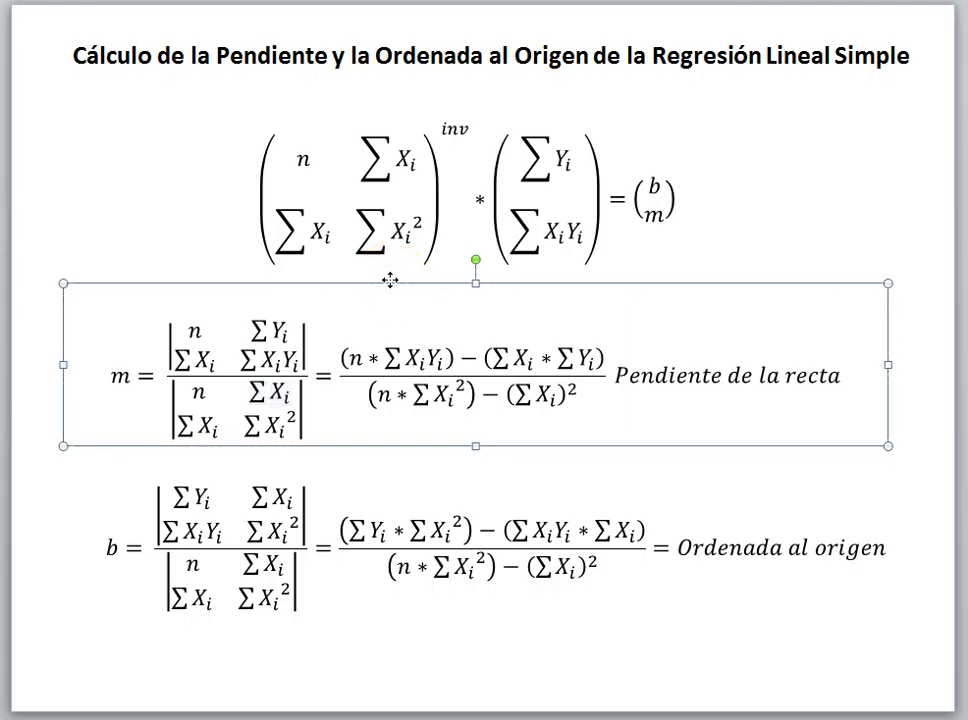
{"action": "right_click", "coordinate": [390, 284]}
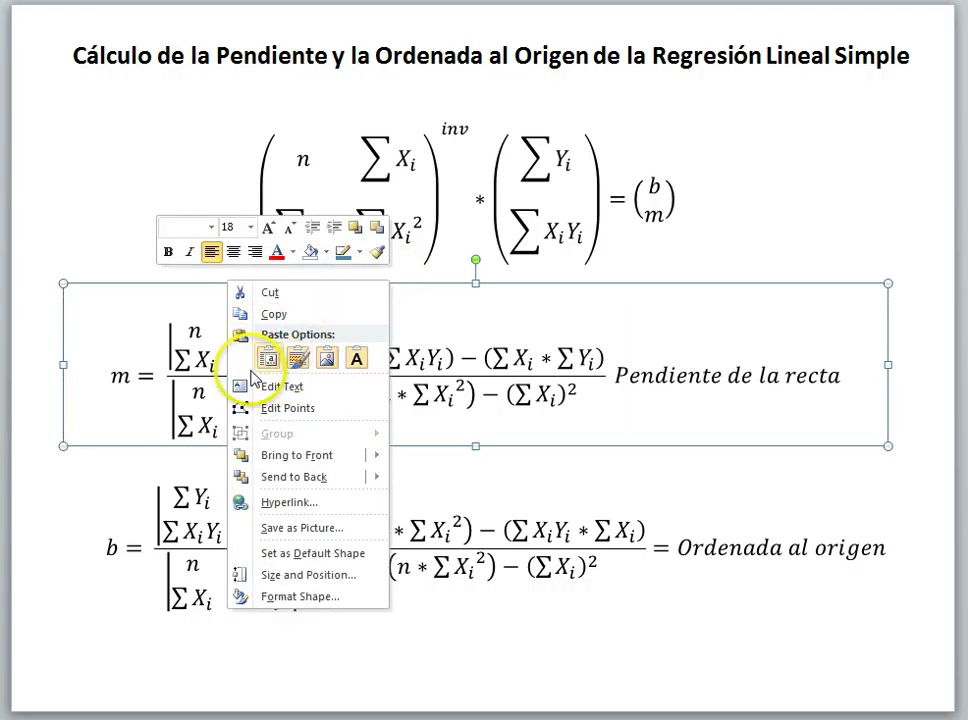
{"action": "left_click", "coordinate": [273, 314]}
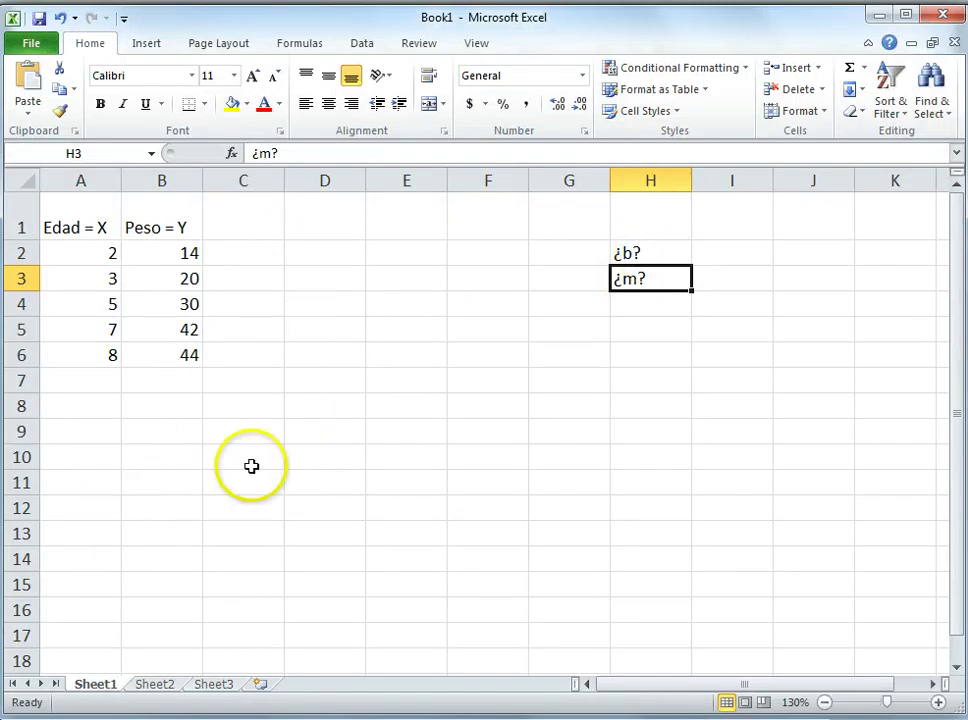
Step: Switch back to Excel and paste the copied slope formula at cell D9 as a picture
{"action": "left_click", "coordinate": [318, 436]}
{"action": "right_click", "coordinate": [318, 436]}
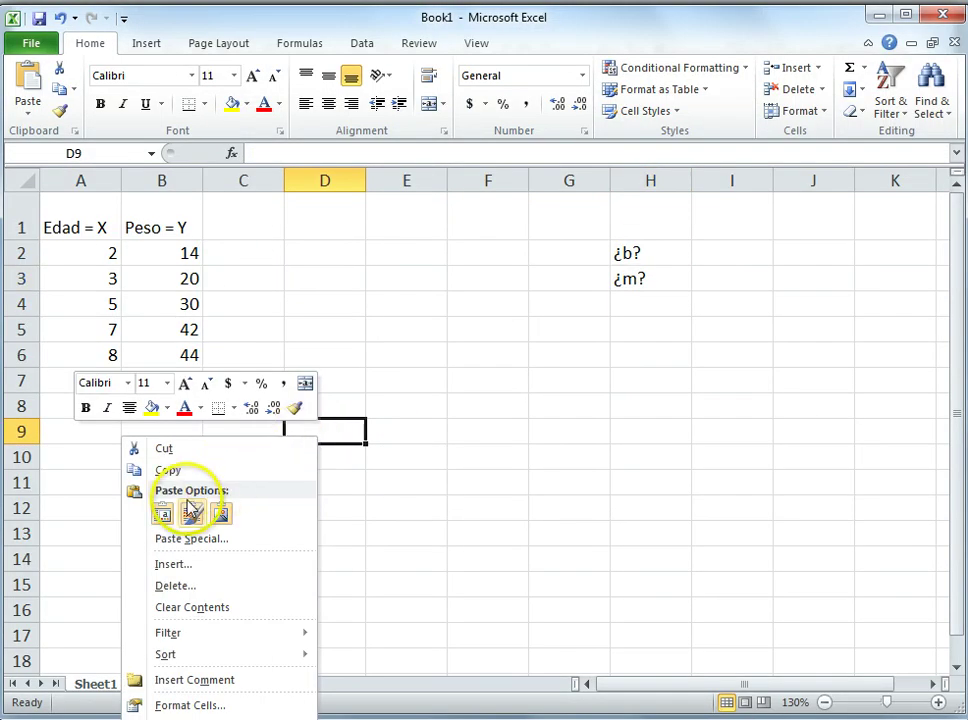
{"action": "left_click", "coordinate": [220, 514]}
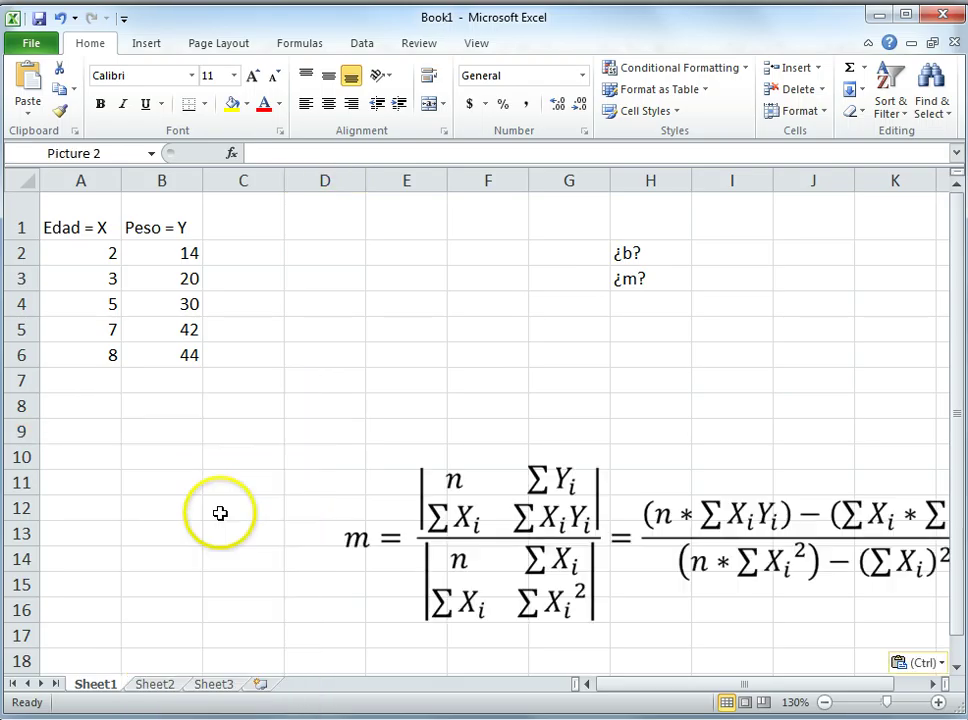
Step: Shrink the slope formula picture and place it below the data, with its upper-left corner near D7
{"action": "left_click_drag", "start_coordinate": [493, 417], "coordinate": [420, 382]}
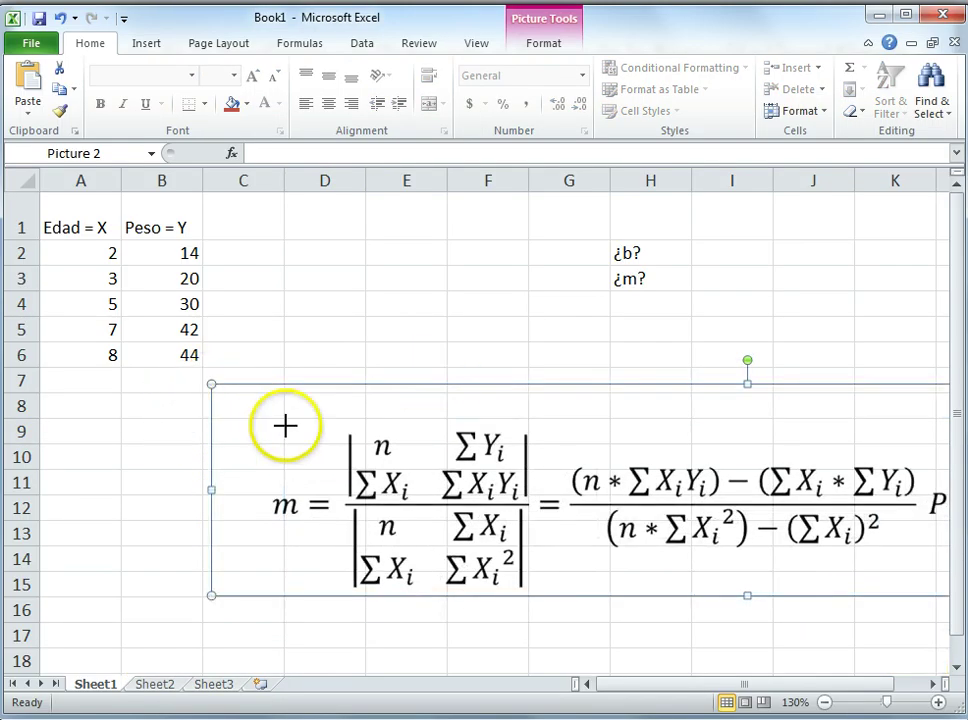
{"action": "left_click_drag", "start_coordinate": [285, 426], "coordinate": [458, 460]}
{"action": "left_click_drag", "start_coordinate": [706, 426], "coordinate": [480, 362]}
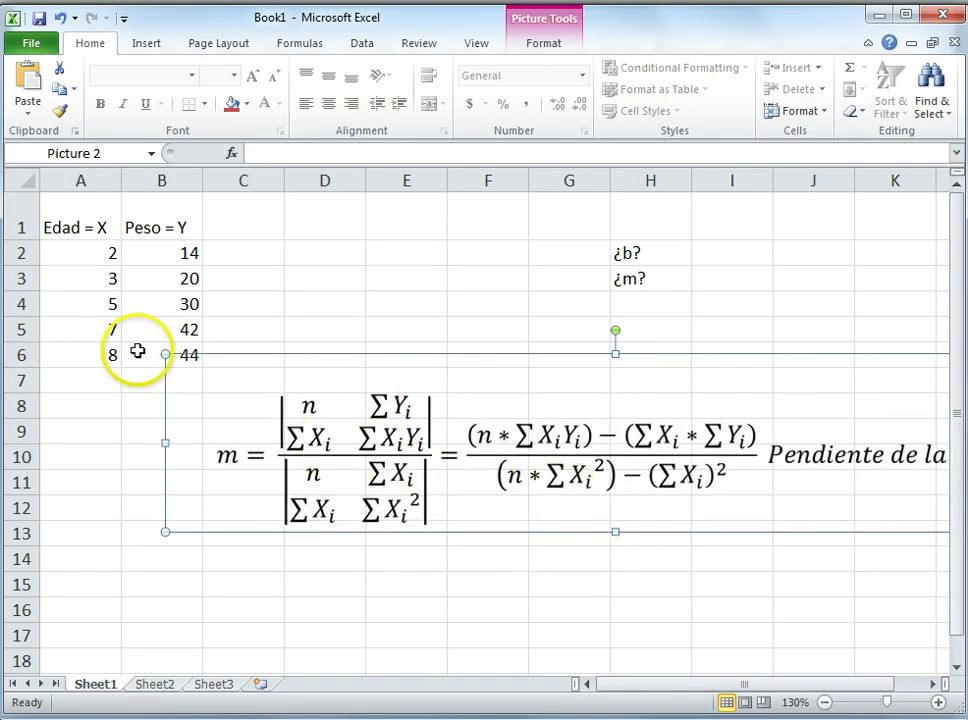
{"action": "left_click_drag", "start_coordinate": [168, 357], "coordinate": [318, 452]}
{"action": "mouse_move", "coordinate": [620, 391]}
{"action": "left_mouse_down"}
{"action": "mouse_move", "coordinate": [601, 389]}
{"action": "mouse_move", "coordinate": [633, 424]}
{"action": "mouse_move", "coordinate": [605, 392]}
{"action": "left_mouse_up"}
{"action": "left_click", "coordinate": [745, 616]}
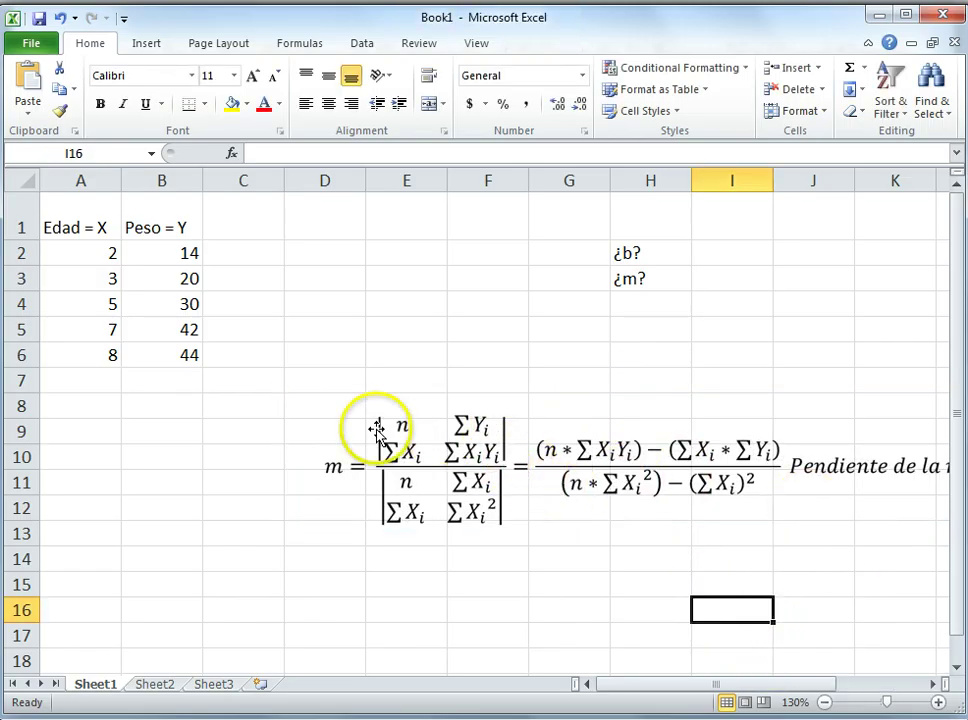
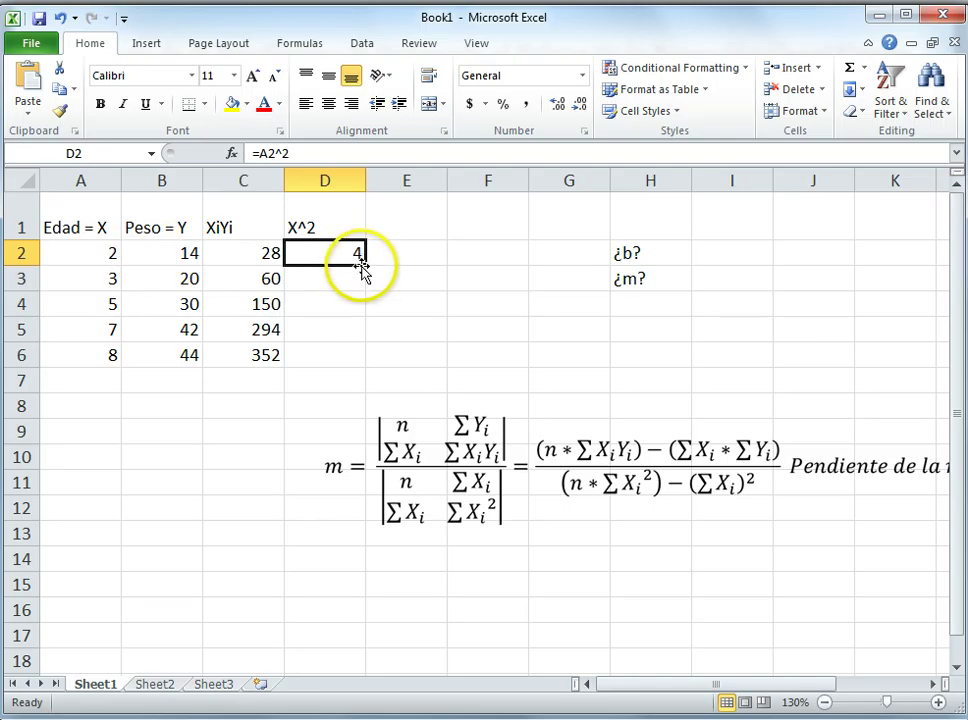
Step: Fill the X^2 formula from D2 down through D6
{"action": "left_click_drag", "start_coordinate": [366, 268], "coordinate": [350, 372]}
{"action": "left_click", "coordinate": [345, 379]}
{"action": "left_click", "coordinate": [415, 333]}
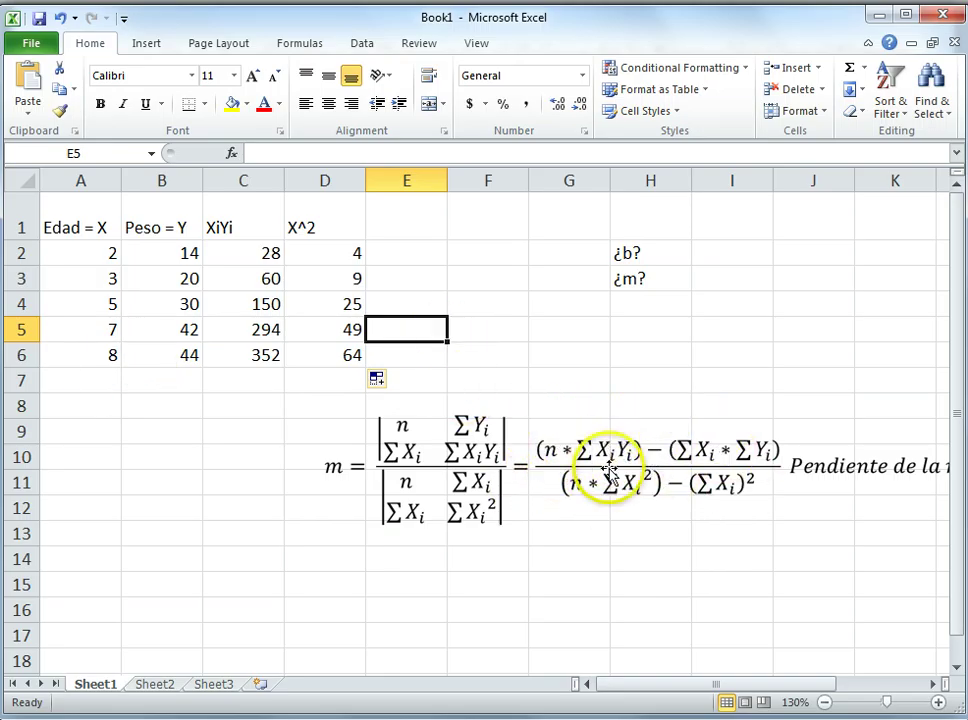
Step: Format A7 as bold and total the ages in it with =SUM(A2:A6)
{"action": "left_click", "coordinate": [99, 379]}
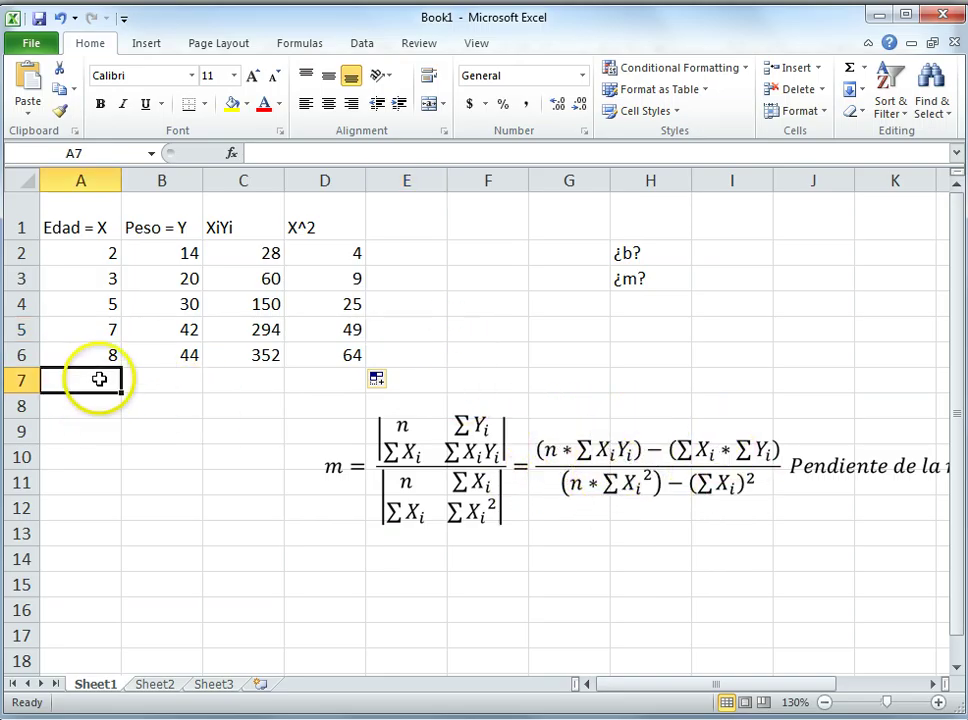
{"action": "left_click", "coordinate": [101, 105]}
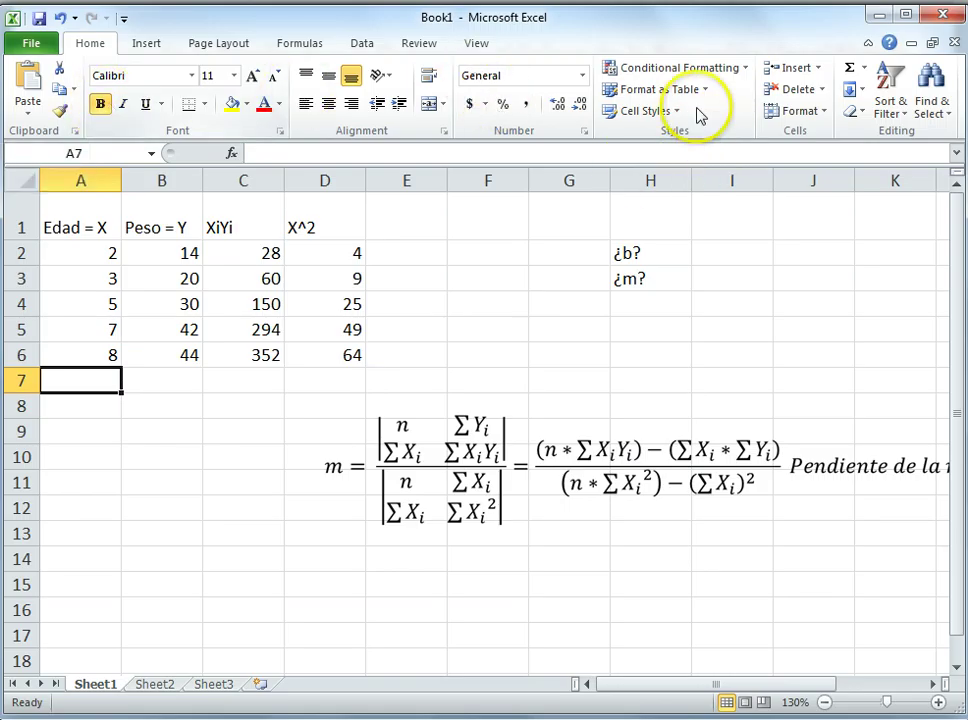
{"action": "left_click", "coordinate": [848, 75]}
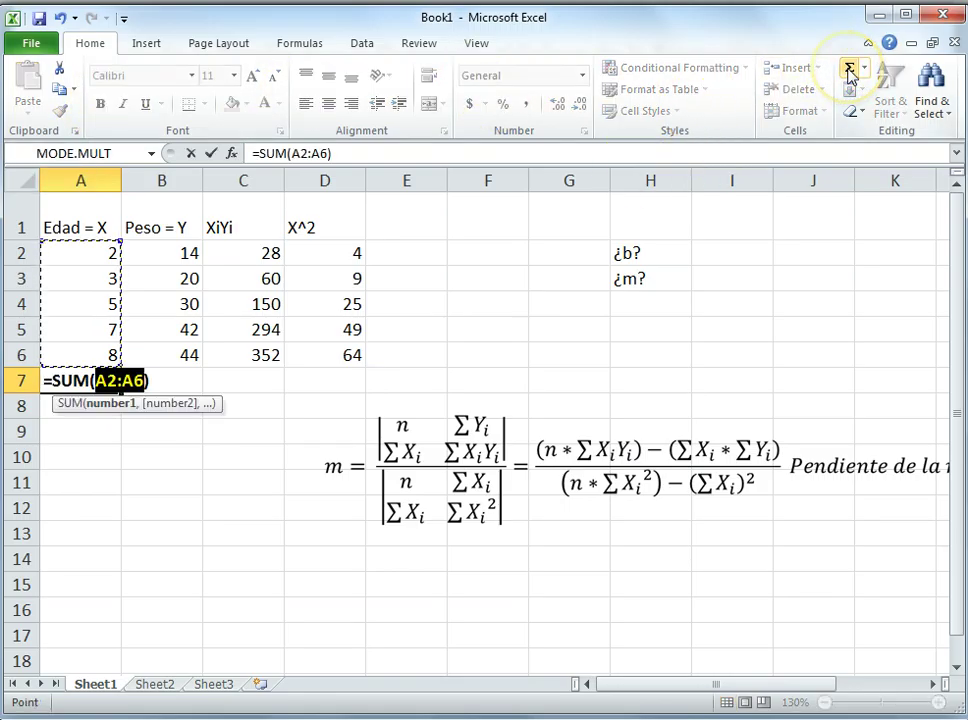
{"action": "left_click", "coordinate": [848, 75]}
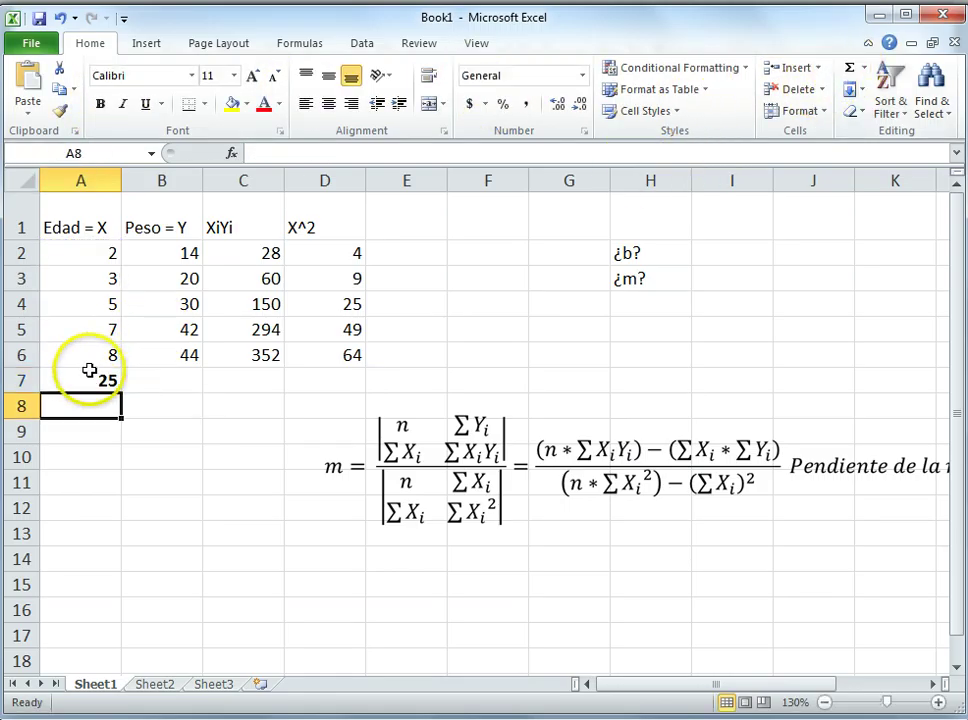
Step: Fill the sum formula from A7 across B7:D7 and check the totals for the Y, XiYi and X^2 columns
{"action": "left_click", "coordinate": [185, 381]}
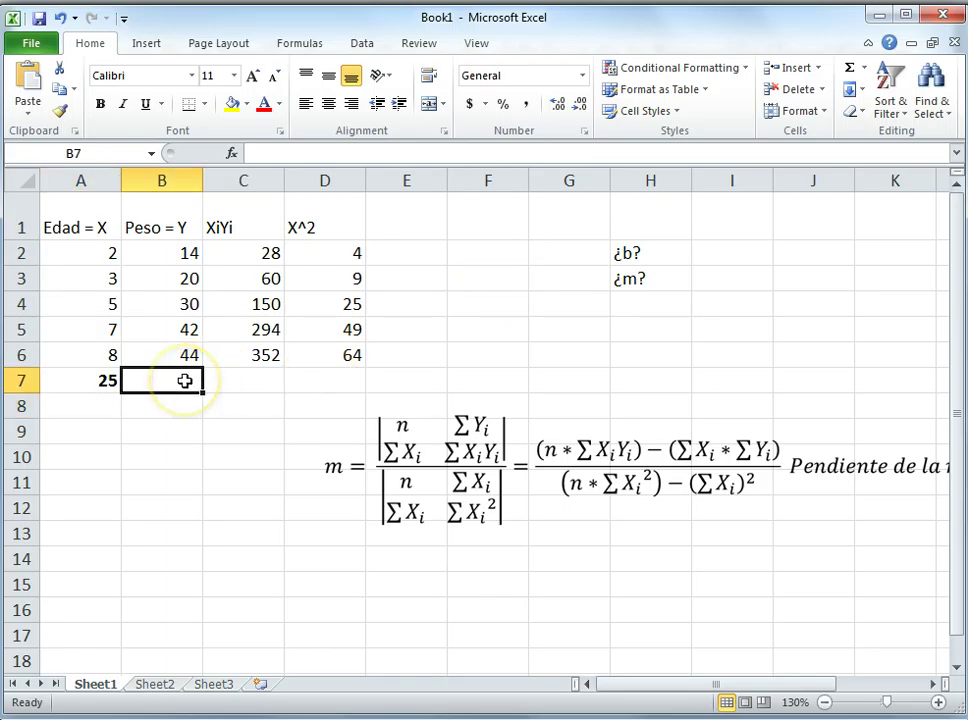
{"action": "left_click", "coordinate": [100, 386]}
{"action": "left_click_drag", "start_coordinate": [121, 393], "coordinate": [341, 382]}
{"action": "left_click", "coordinate": [199, 412]}
{"action": "left_click", "coordinate": [188, 381]}
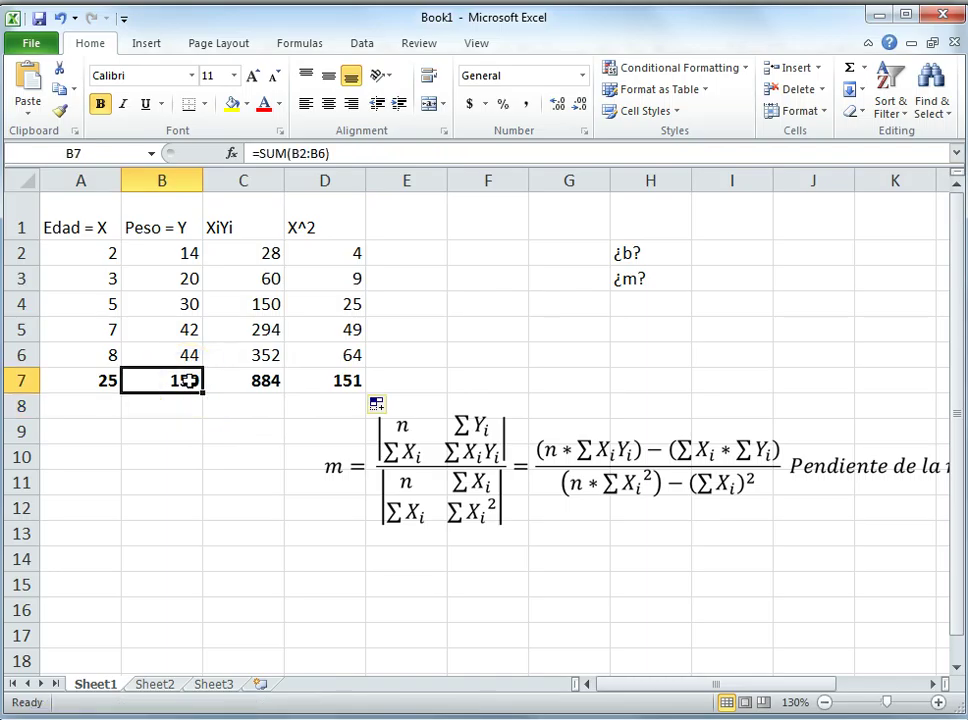
{"action": "left_click", "coordinate": [262, 380]}
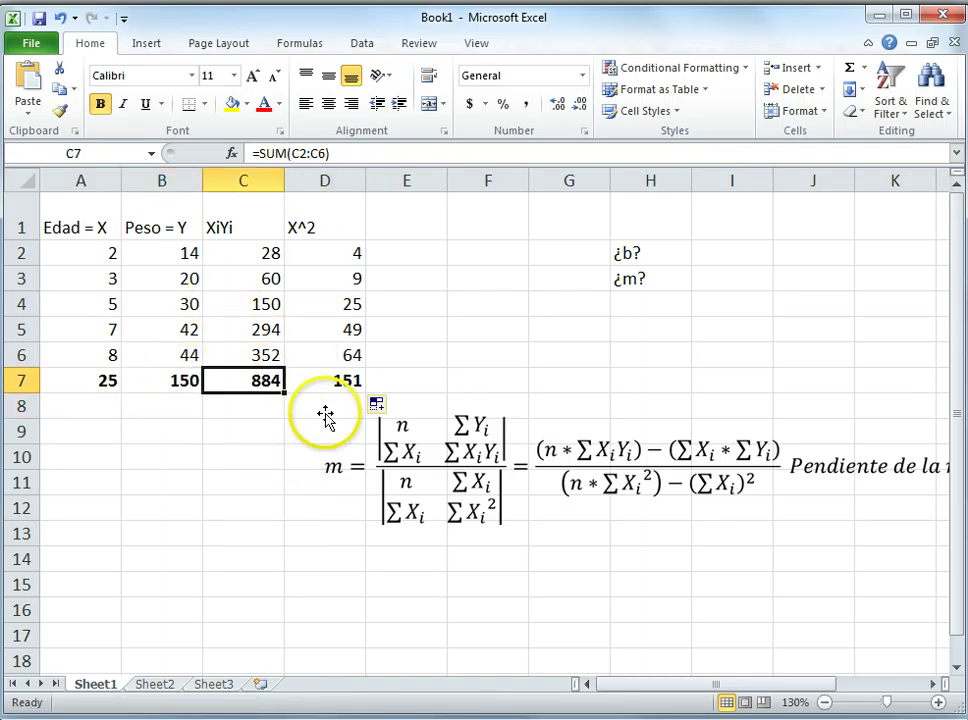
{"action": "left_click", "coordinate": [347, 381]}
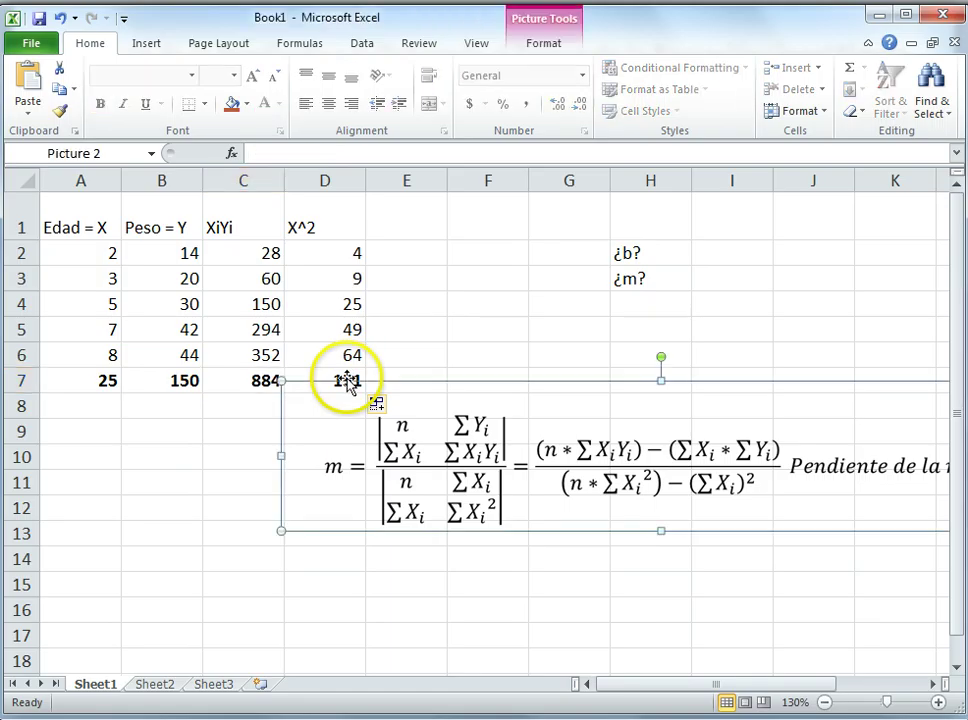
{"action": "left_click", "coordinate": [473, 329]}
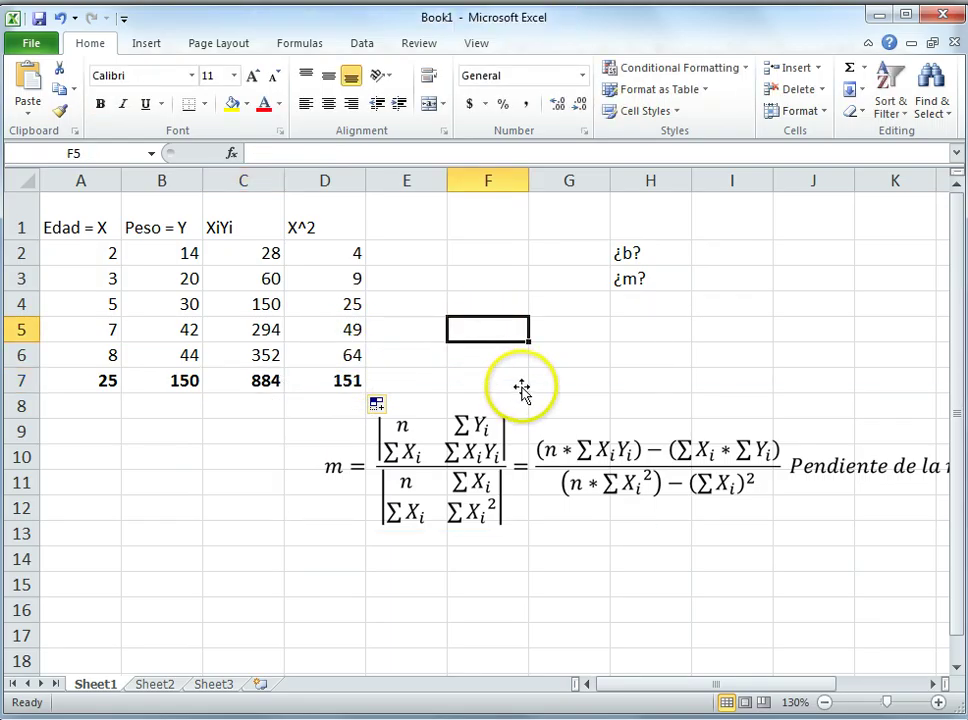
Step: Shrink the slope formula picture and move it below the data, with its upper-left corner near the D8/E8 border
{"action": "left_click", "coordinate": [470, 403]}
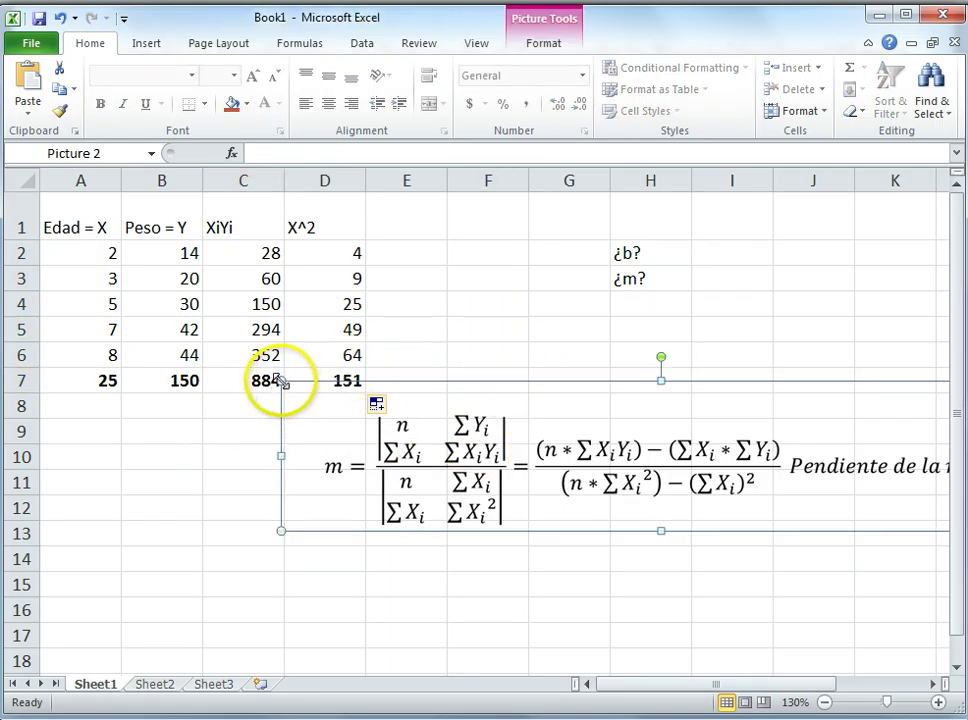
{"action": "left_click_drag", "start_coordinate": [281, 381], "coordinate": [394, 404]}
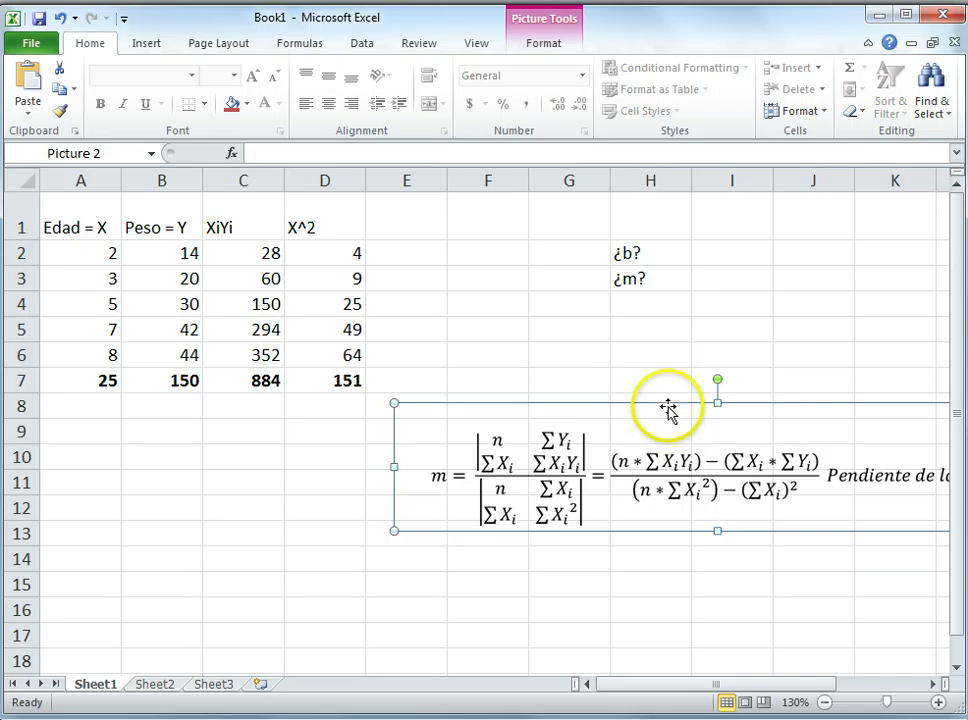
{"action": "left_click_drag", "start_coordinate": [668, 408], "coordinate": [640, 410]}
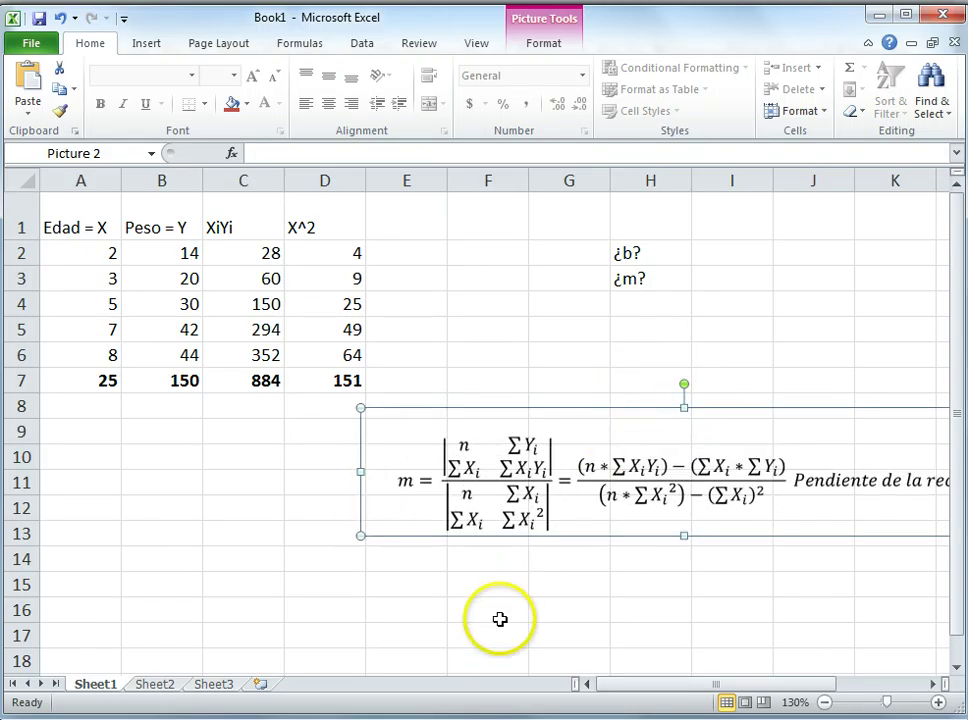
{"action": "left_click", "coordinate": [500, 619]}
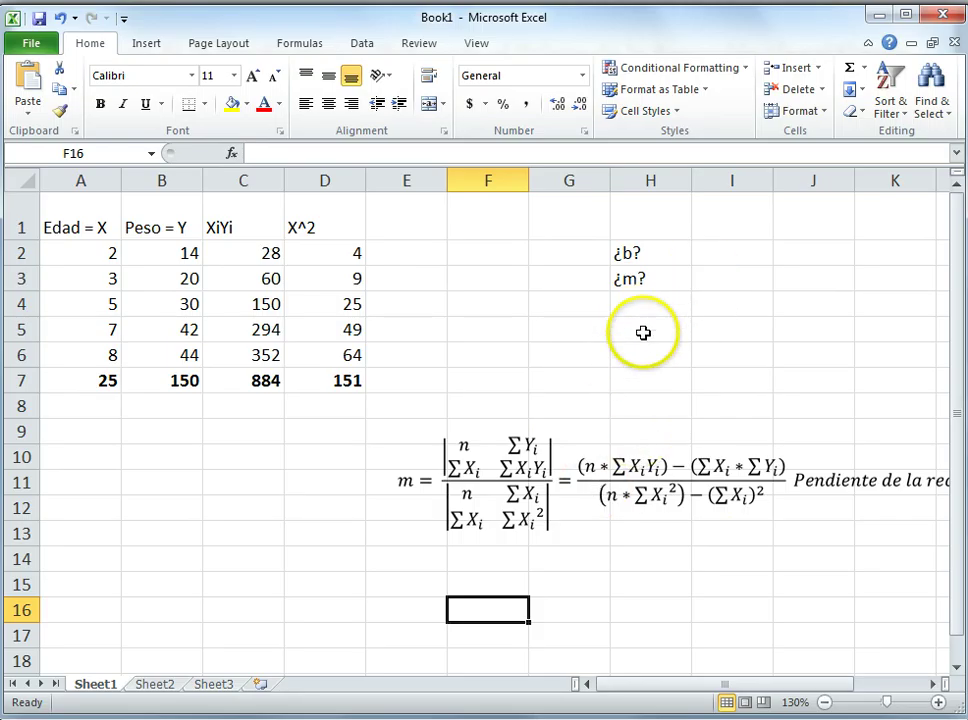
Step: Enter the label m in H5, below the ¿b? and ¿m? entries
{"action": "left_click", "coordinate": [728, 254]}
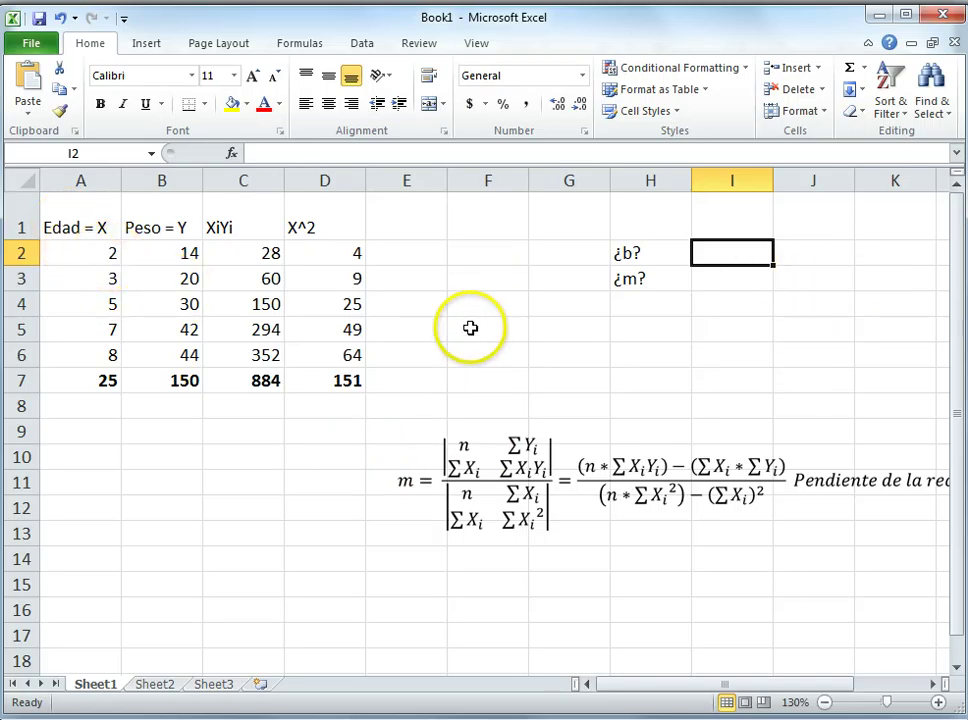
{"action": "left_click", "coordinate": [655, 329]}
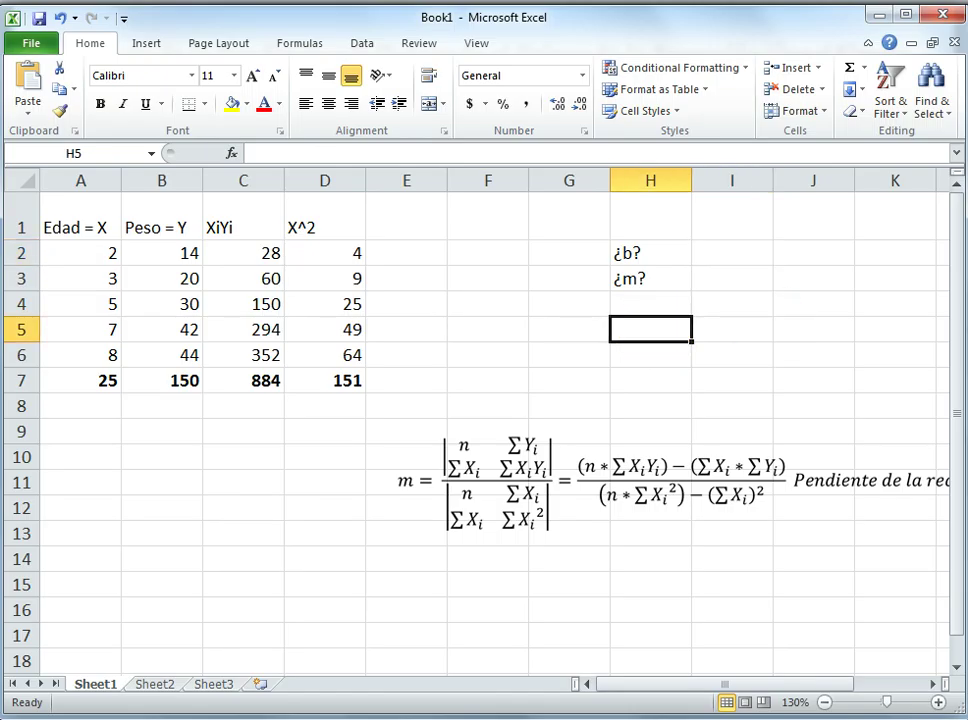
{"action": "type", "text": "m"}
{"action": "key", "text": "Tab"}
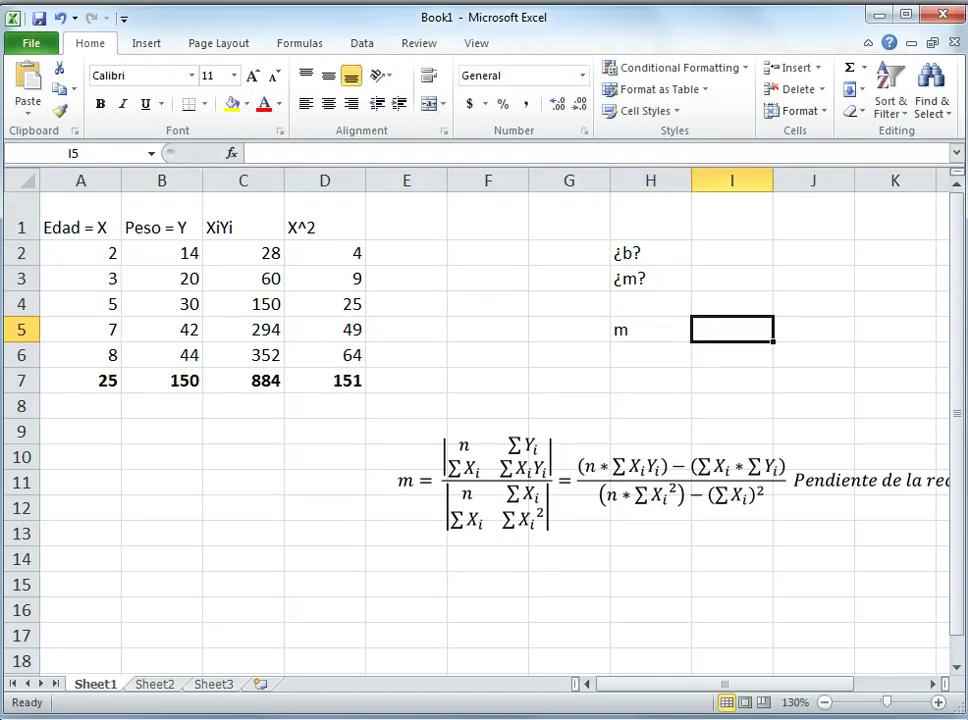
{"action": "type", "text": "="}
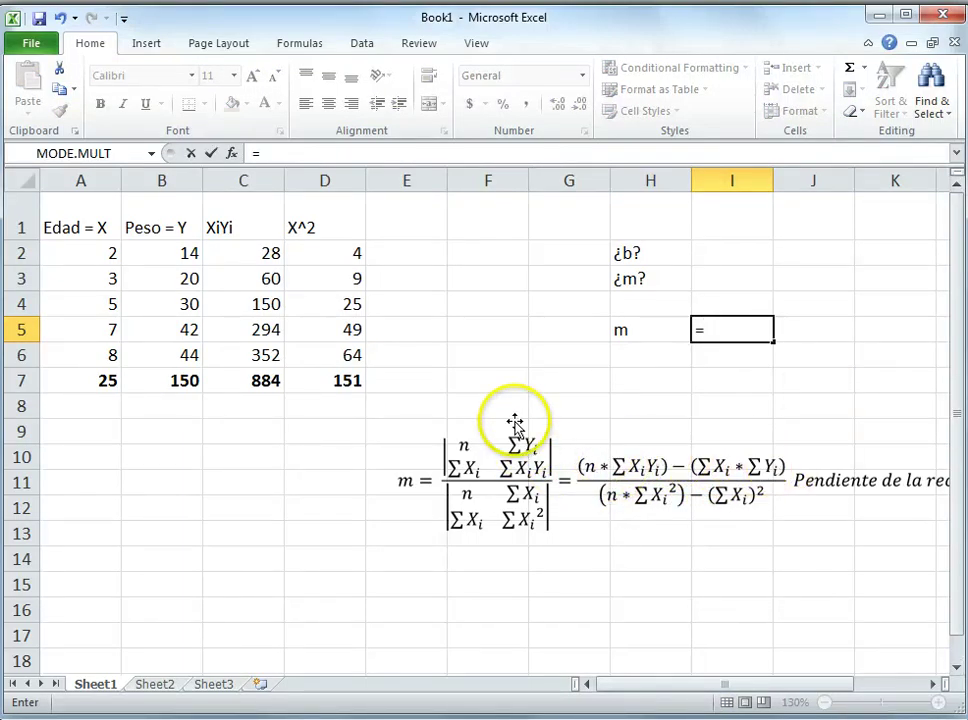
{"action": "left_click", "coordinate": [107, 167]}
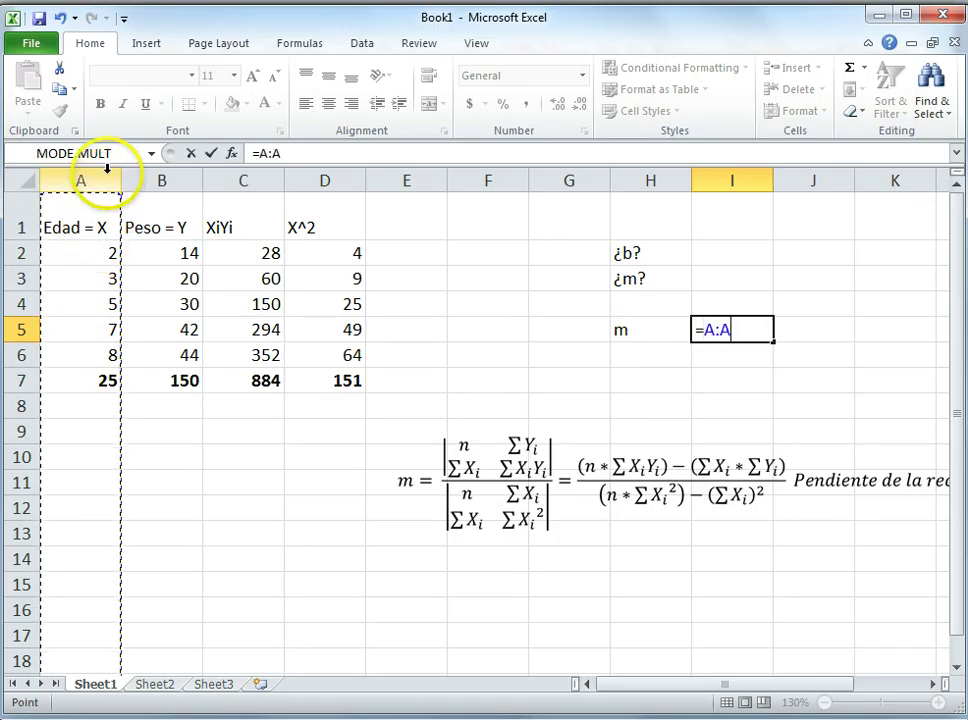
{"action": "left_click", "coordinate": [241, 456]}
{"action": "key", "text": "Escape"}
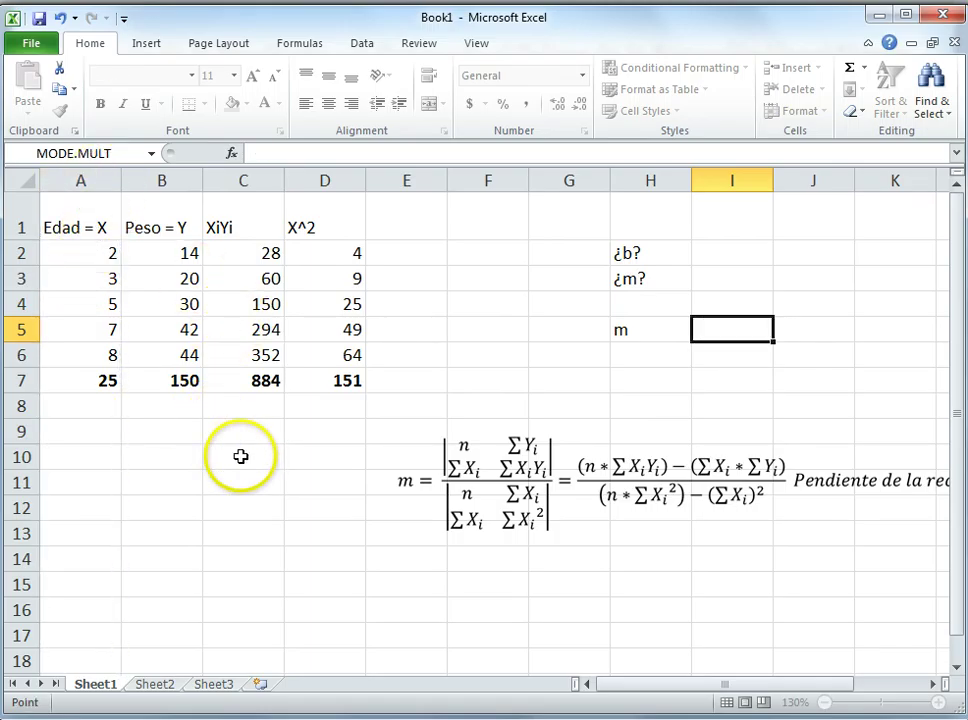
Step: Insert a new column before the Edad = X column and title it niñas in A1
{"action": "left_click", "coordinate": [241, 456]}
{"action": "right_click", "coordinate": [98, 179]}
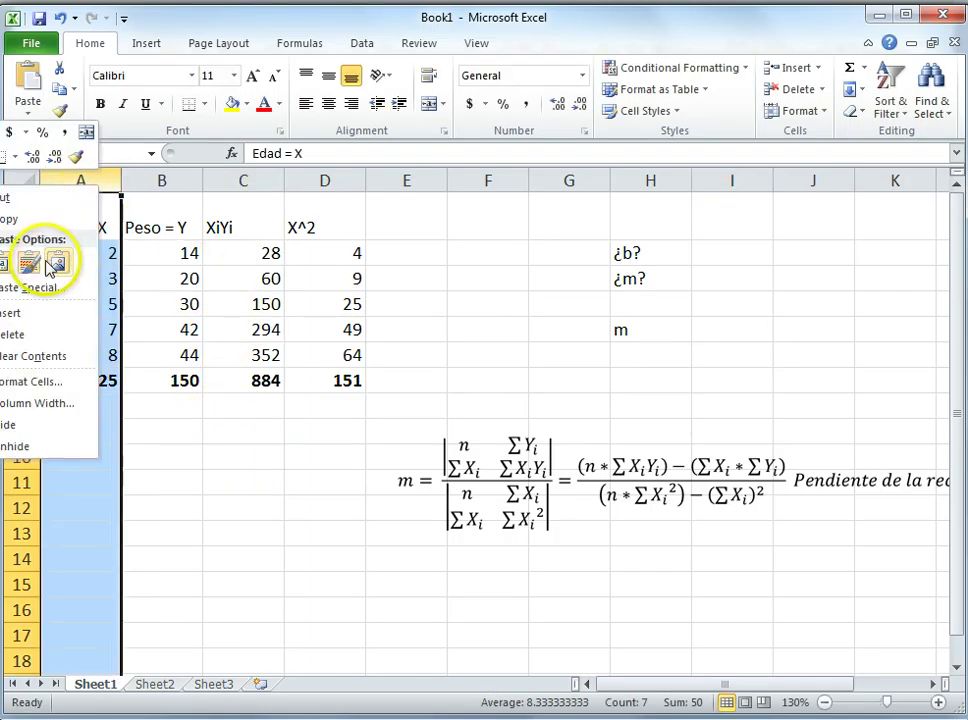
{"action": "left_click", "coordinate": [17, 318]}
{"action": "left_click", "coordinate": [216, 426]}
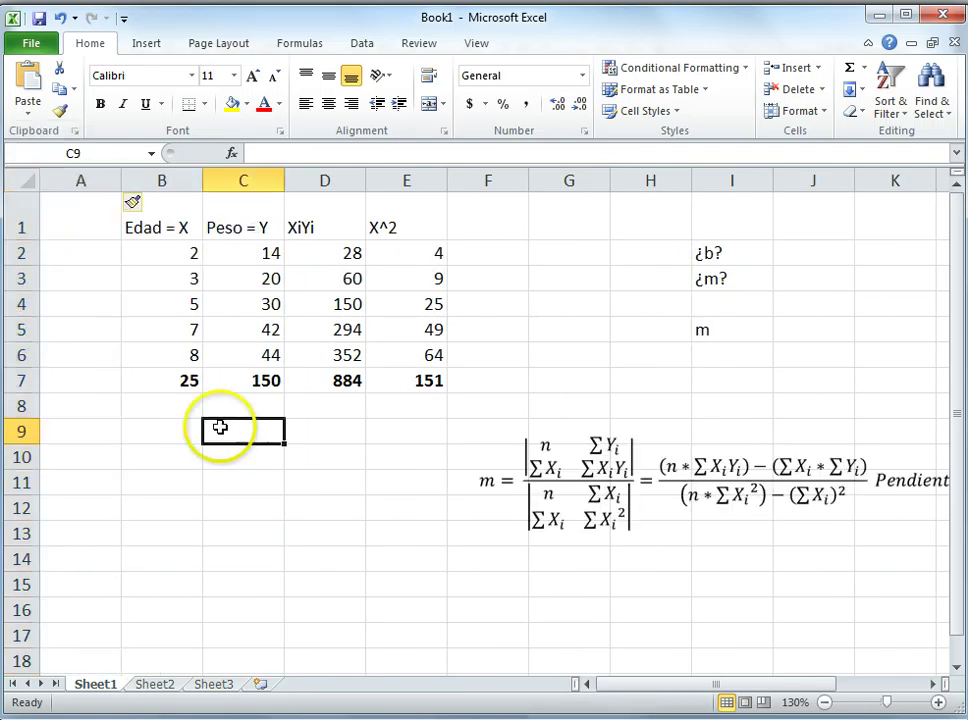
{"action": "left_click", "coordinate": [85, 217]}
{"action": "type", "text": "ni"}
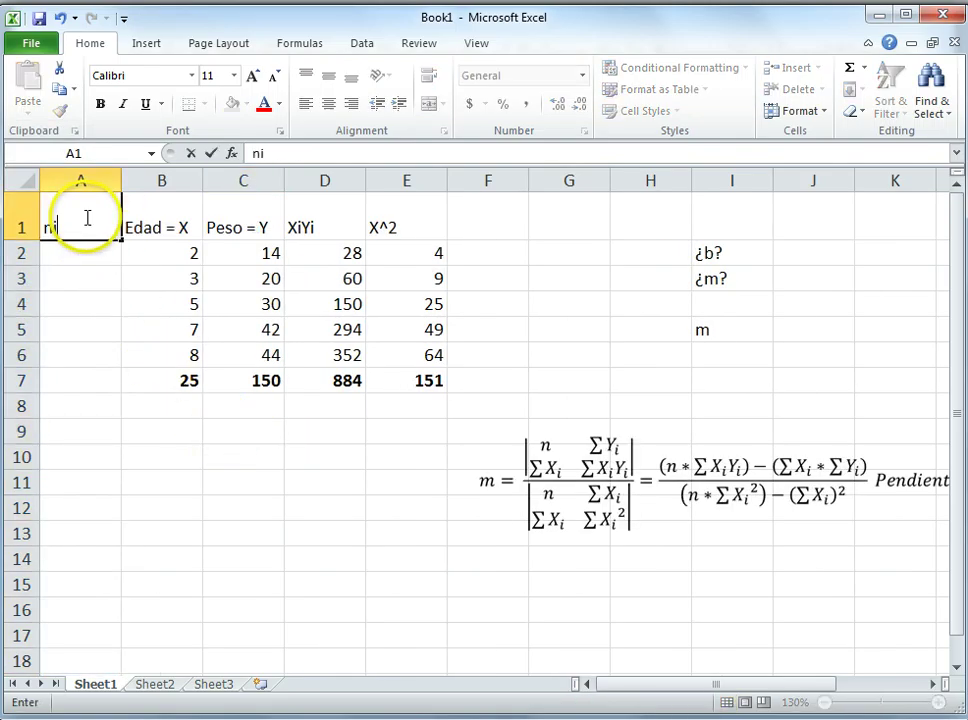
{"action": "type", "text": "ñas"}
{"action": "key", "text": "Return"}
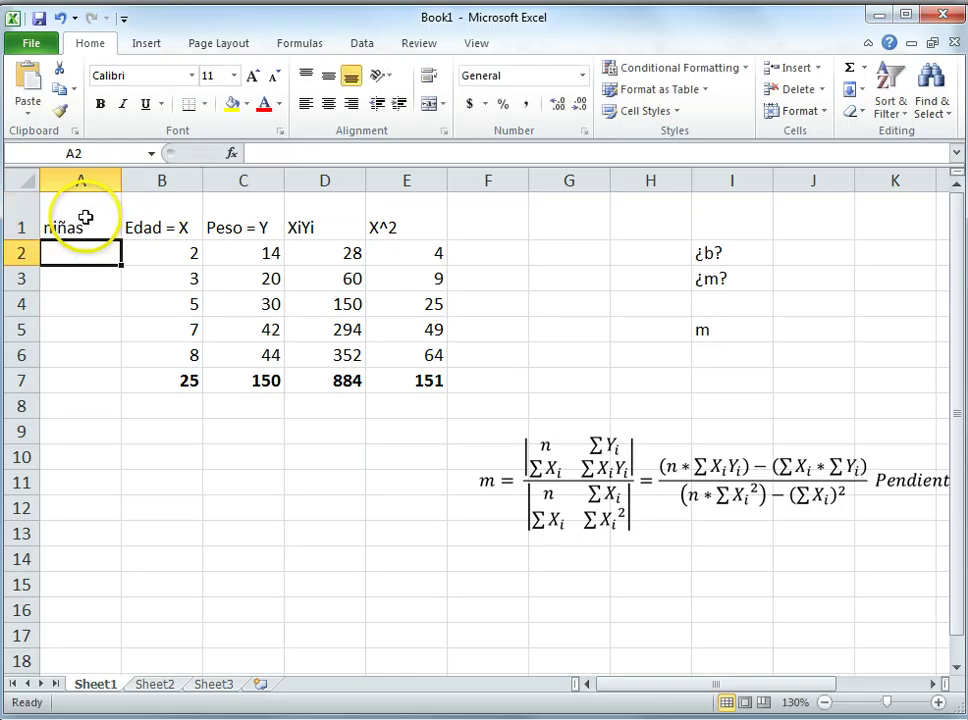
Step: Number the girls 1 to 5 in cells A2 through A6
{"action": "type", "text": "1"}
{"action": "key", "text": "Return"}
{"action": "type", "text": "2"}
{"action": "key", "text": "Return"}
{"action": "type", "text": "3"}
{"action": "key", "text": "Return"}
{"action": "type", "text": "4"}
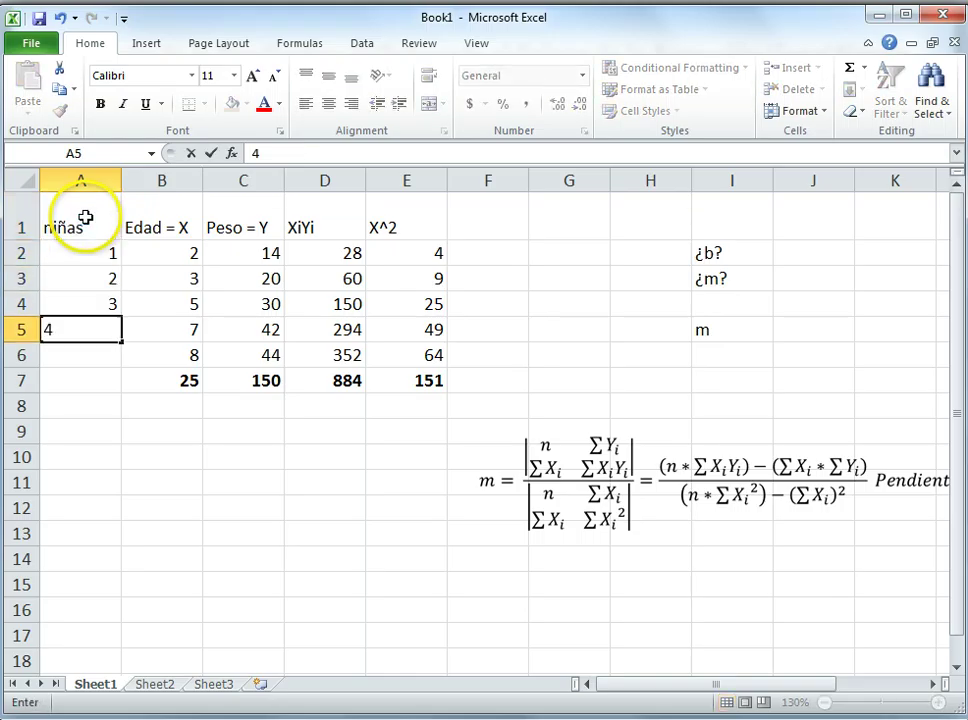
{"action": "key", "text": "Return"}
{"action": "type", "text": "5"}
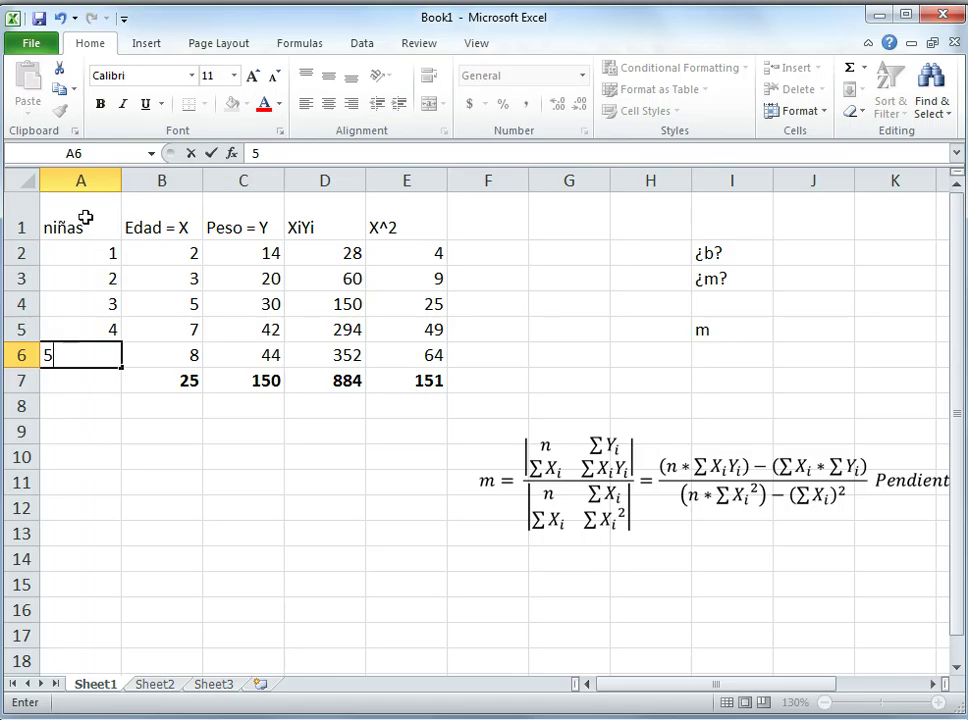
{"action": "key", "text": "Return"}
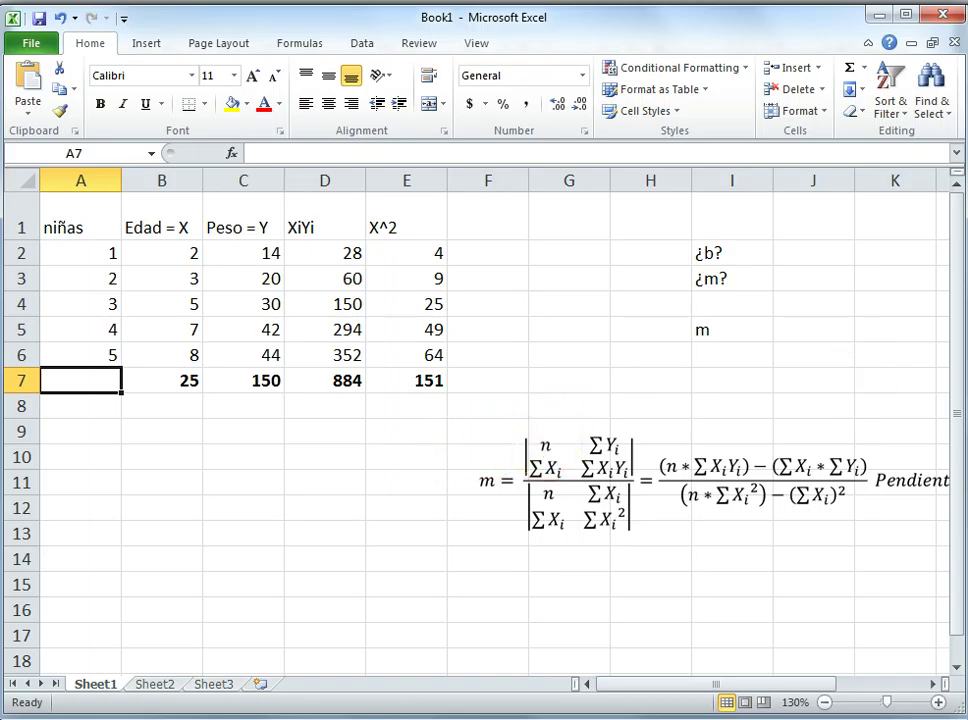
{"action": "type", "text": "5"}
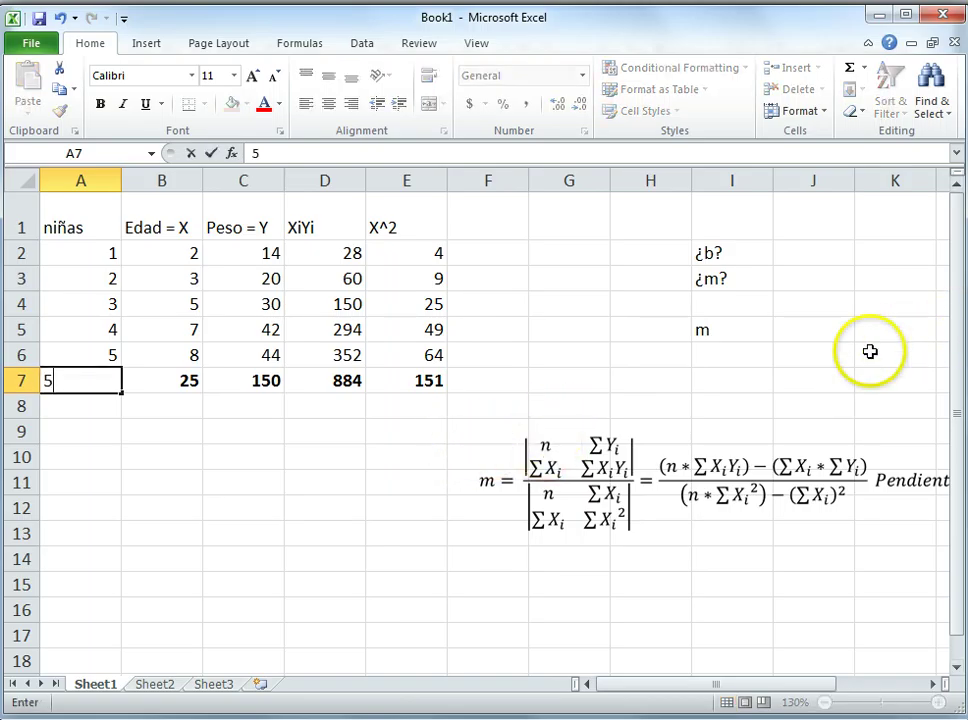
{"action": "left_click", "coordinate": [240, 455]}
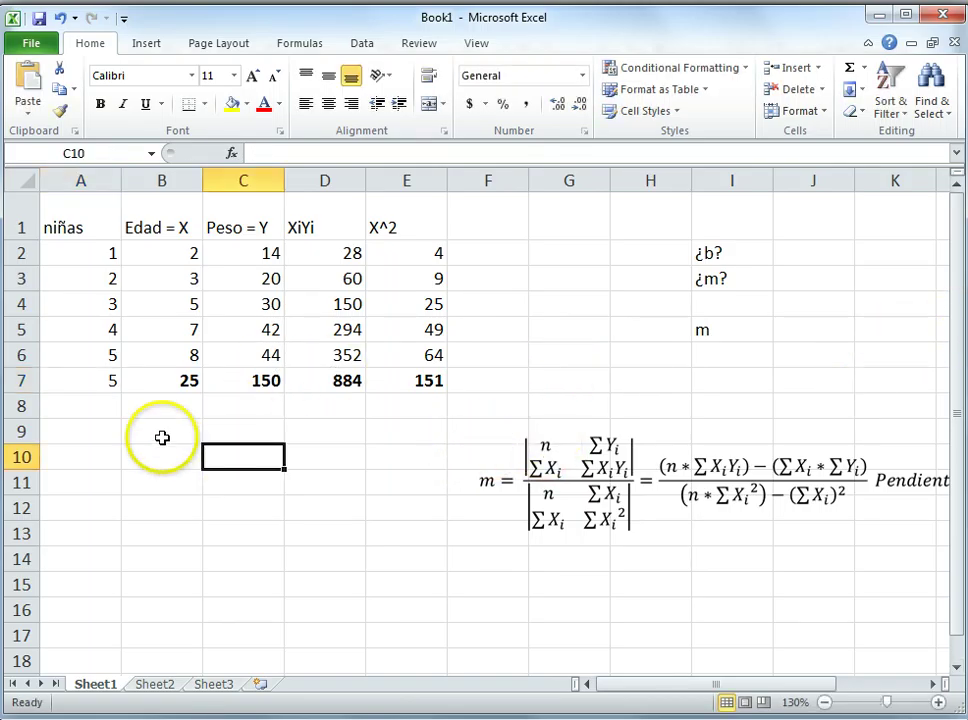
{"action": "left_click", "coordinate": [108, 379]}
{"action": "key", "text": "Return"}
{"action": "left_click", "coordinate": [318, 491]}
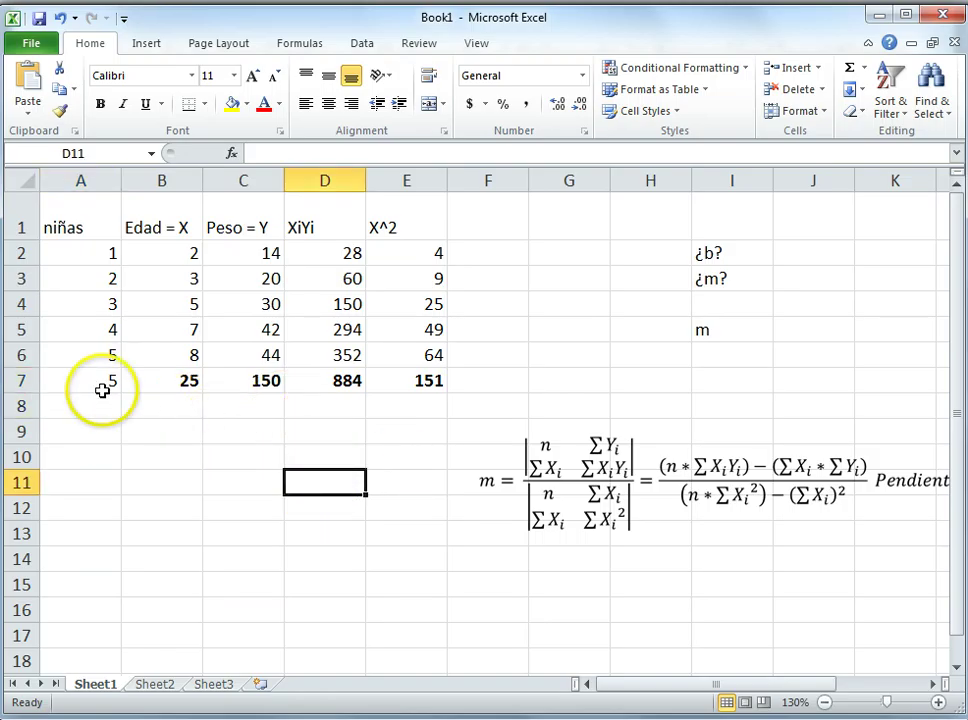
{"action": "left_click", "coordinate": [100, 385]}
{"action": "key", "text": "Delete"}
{"action": "left_click", "coordinate": [355, 440]}
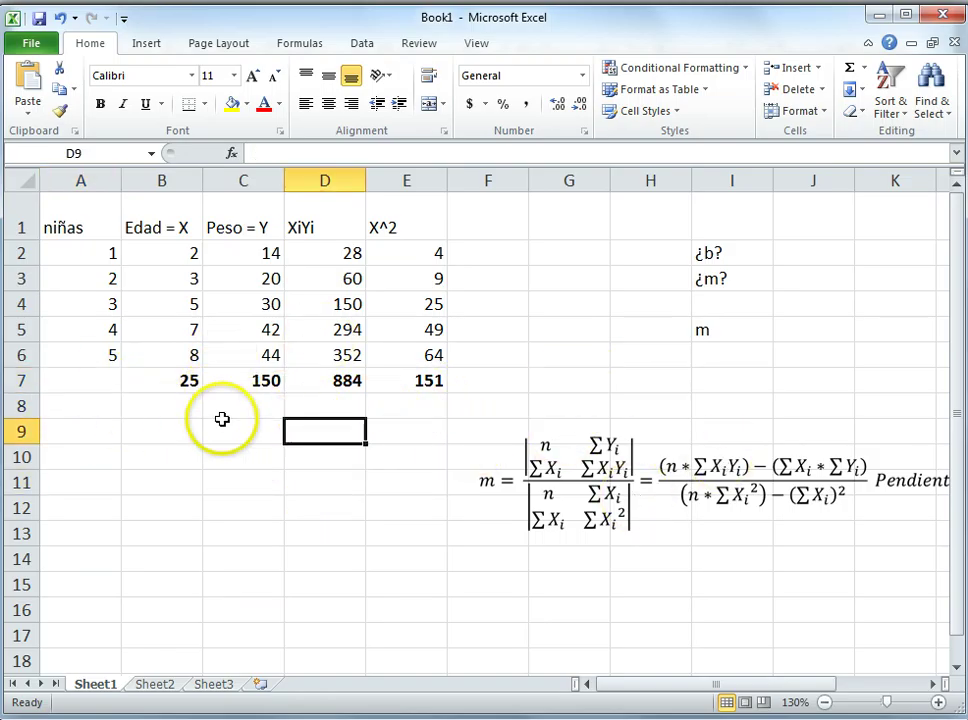
Step: Note the sample size below the table by entering n = 5 in A9
{"action": "left_click", "coordinate": [190, 410]}
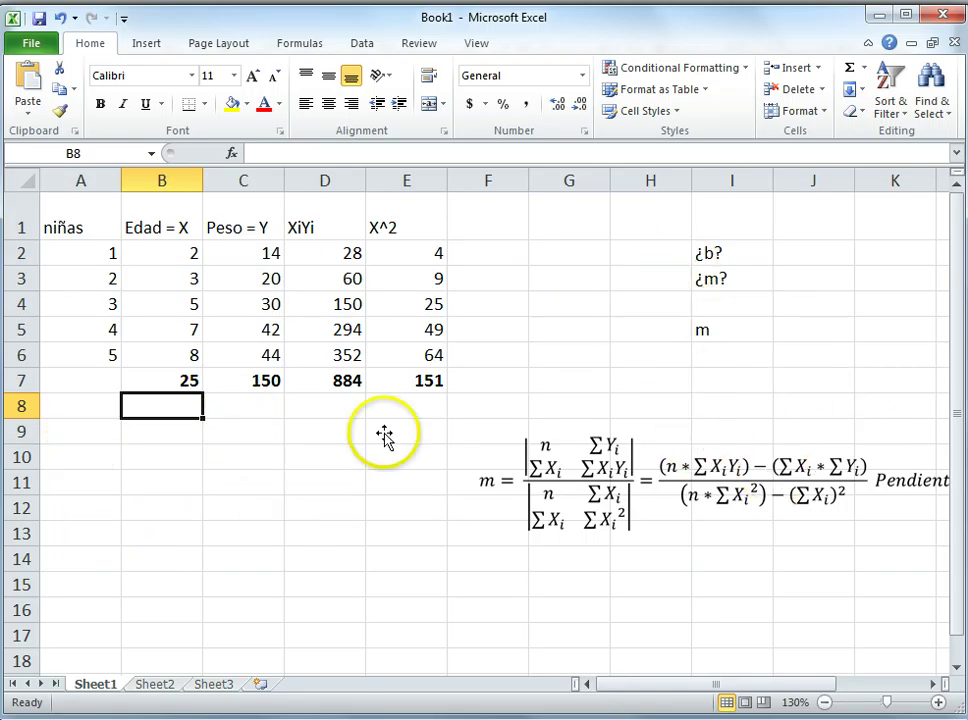
{"action": "left_click", "coordinate": [108, 434]}
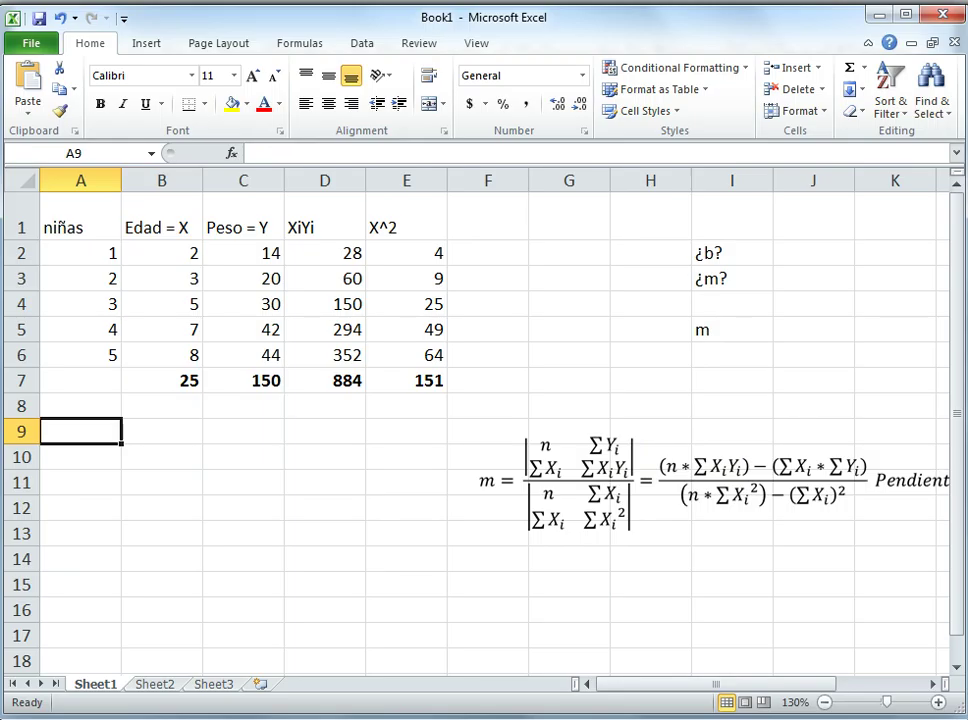
{"action": "type", "text": "n = 5"}
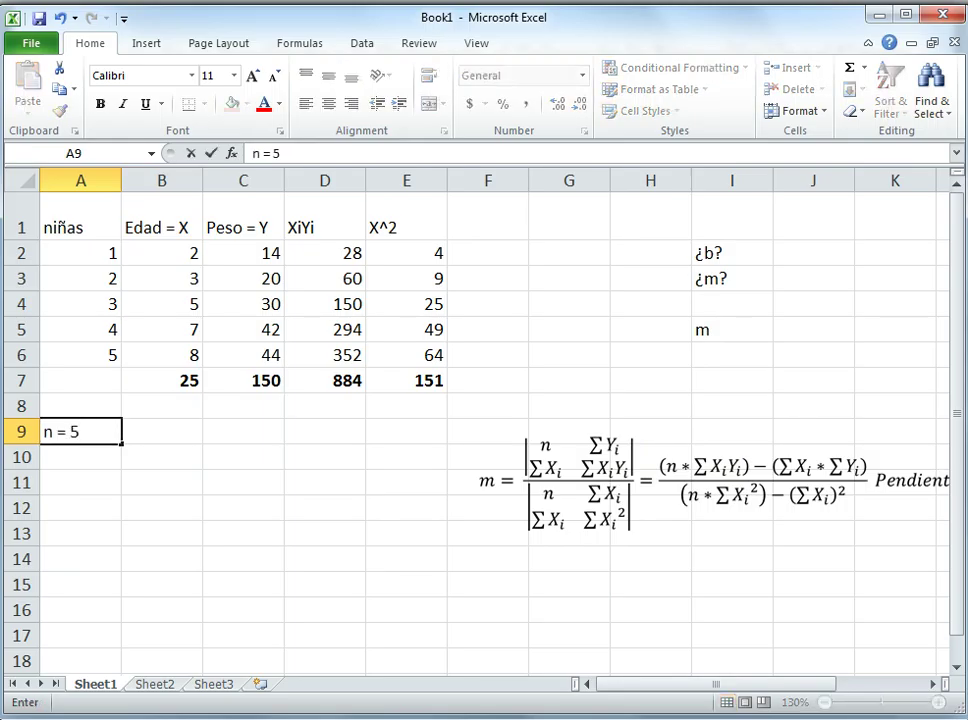
{"action": "left_click", "coordinate": [255, 450]}
{"action": "left_click", "coordinate": [80, 428]}
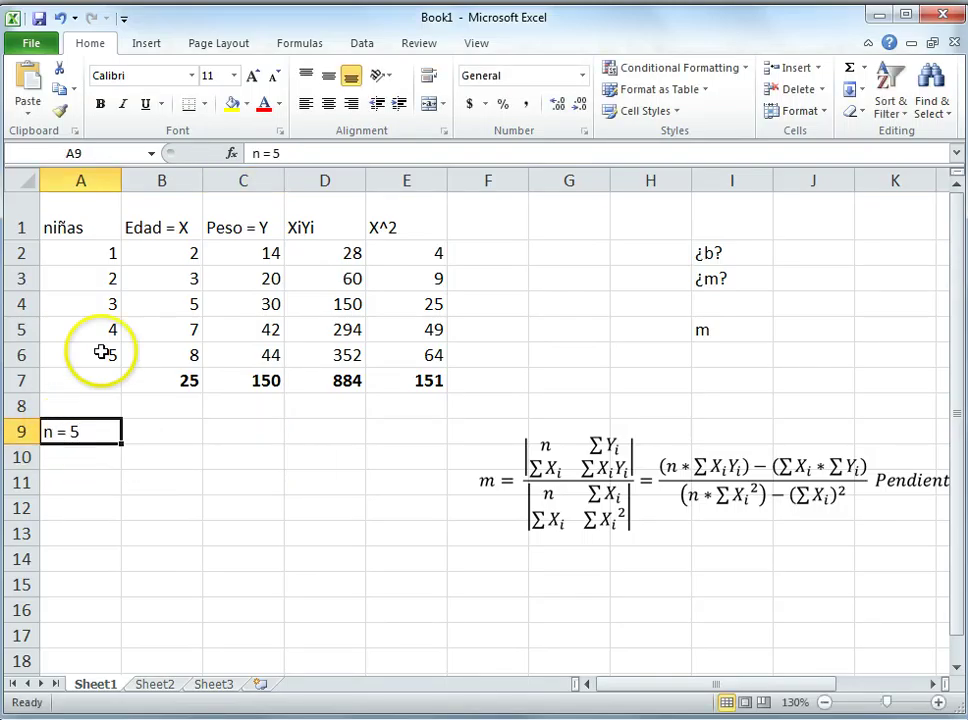
{"action": "left_click", "coordinate": [110, 253]}
{"action": "left_click_drag", "start_coordinate": [190, 253], "coordinate": [265, 258]}
{"action": "left_click", "coordinate": [250, 458]}
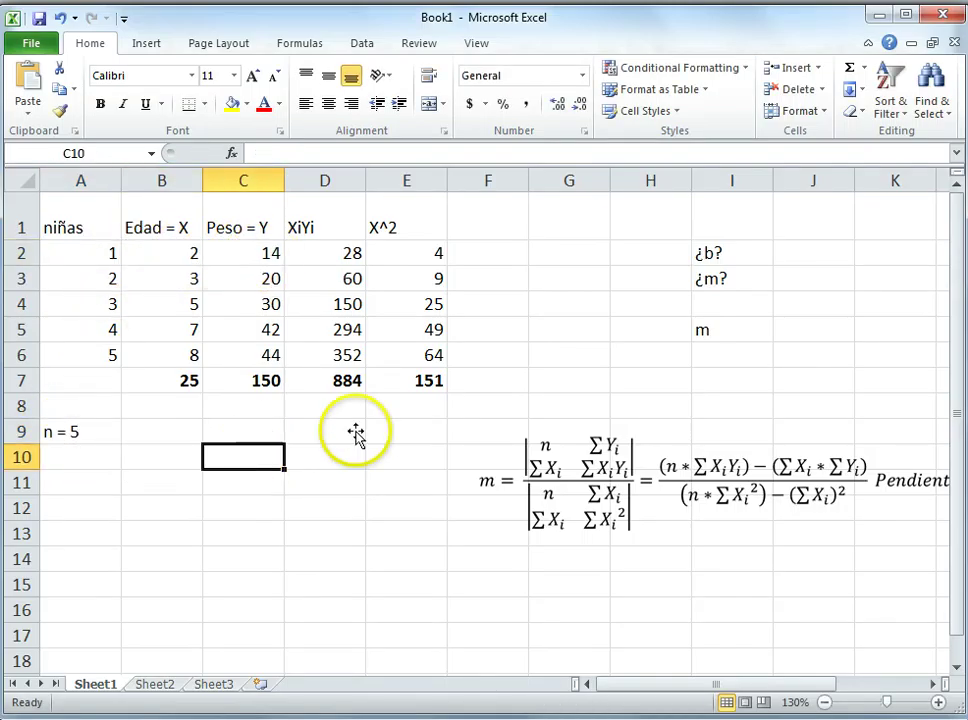
Step: Change the I5 label to "m =" and write the slope numerator in J5 as =((5*D7)-(B7*C7))
{"action": "left_click", "coordinate": [728, 332]}
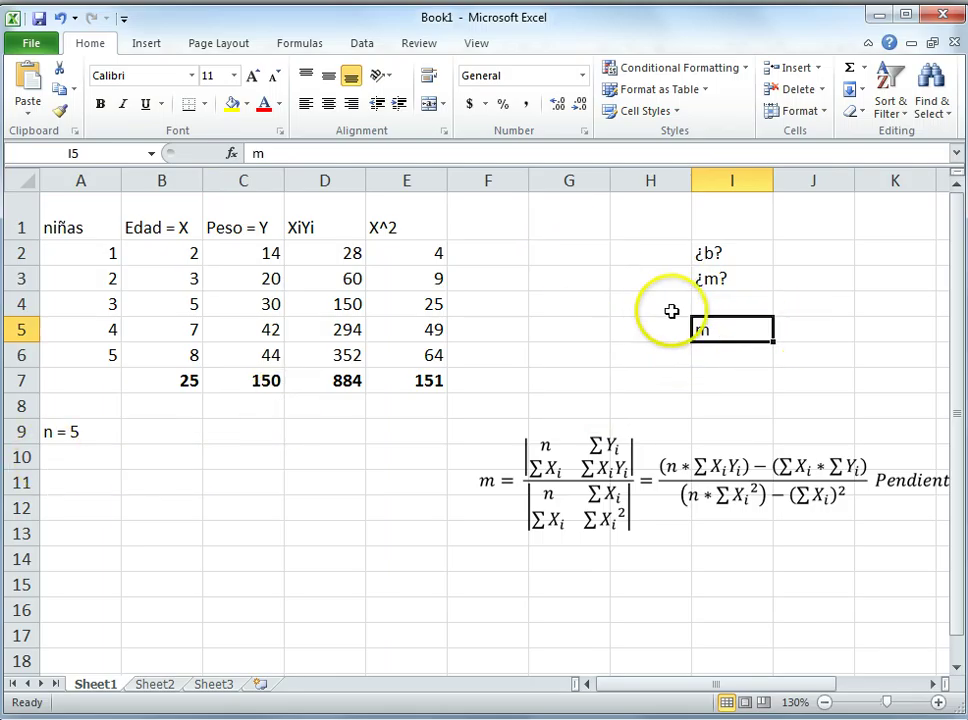
{"action": "double_click", "coordinate": [716, 331]}
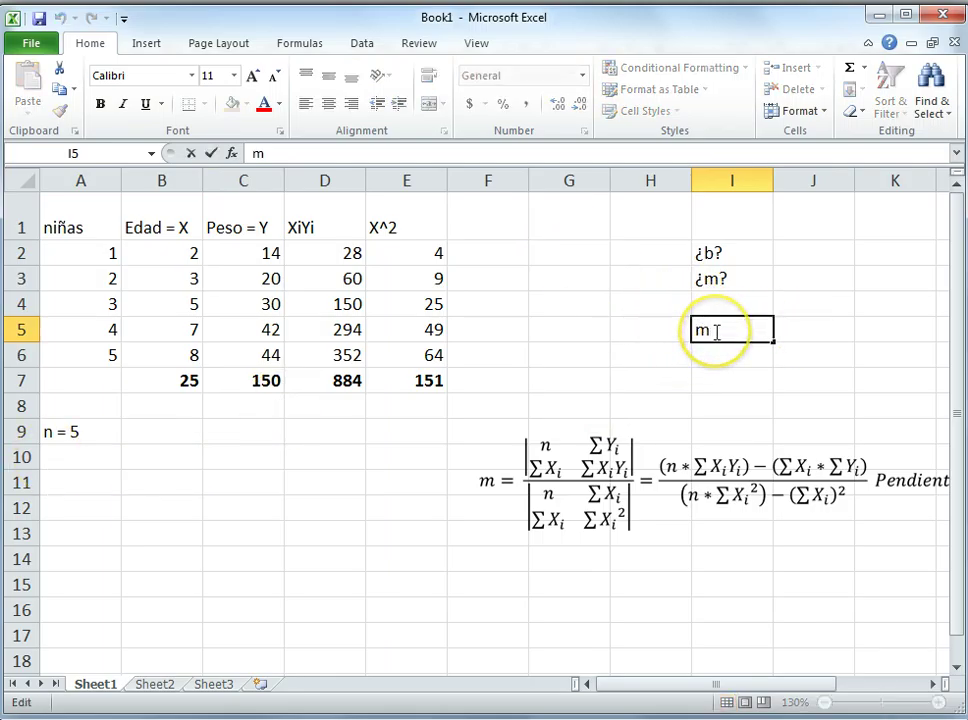
{"action": "left_click", "coordinate": [790, 331]}
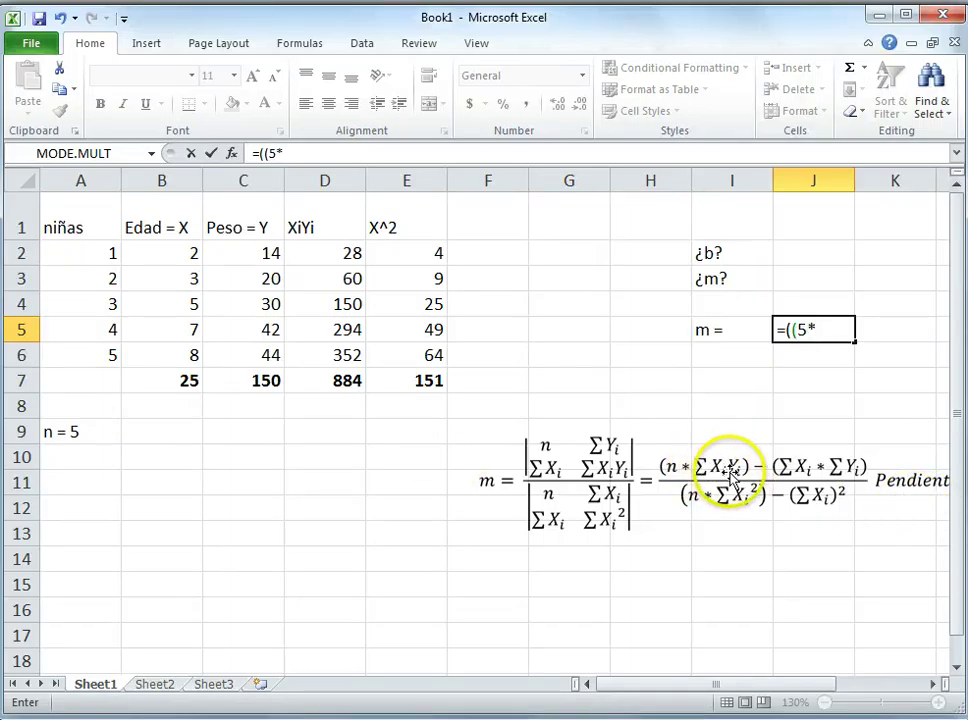
{"action": "left_click", "coordinate": [343, 380]}
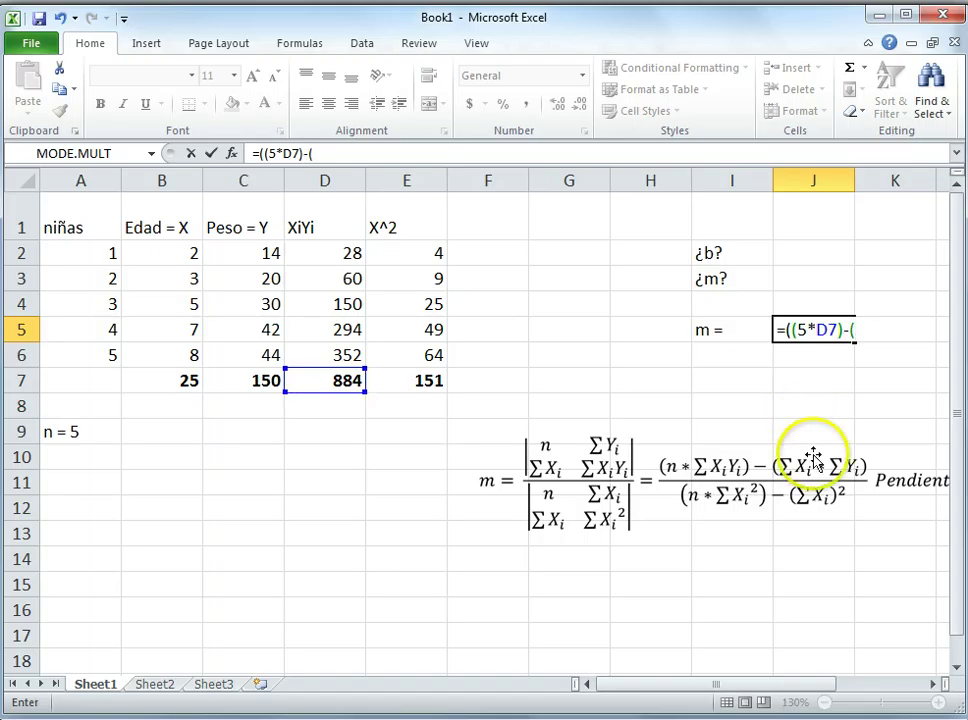
{"action": "left_click", "coordinate": [187, 381]}
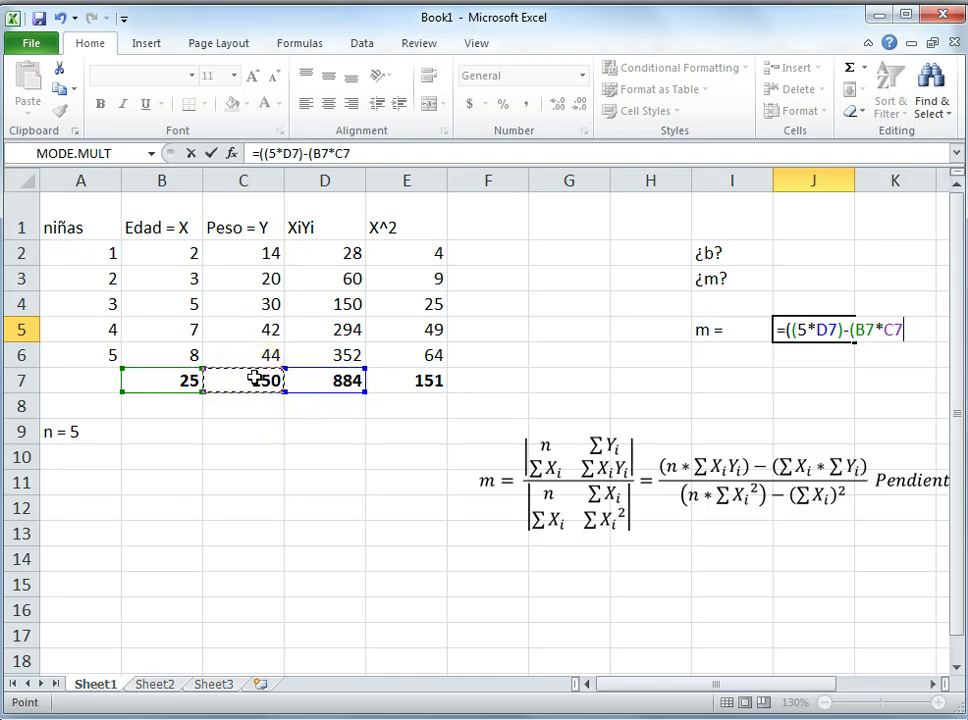
{"action": "type", "text": ")"}
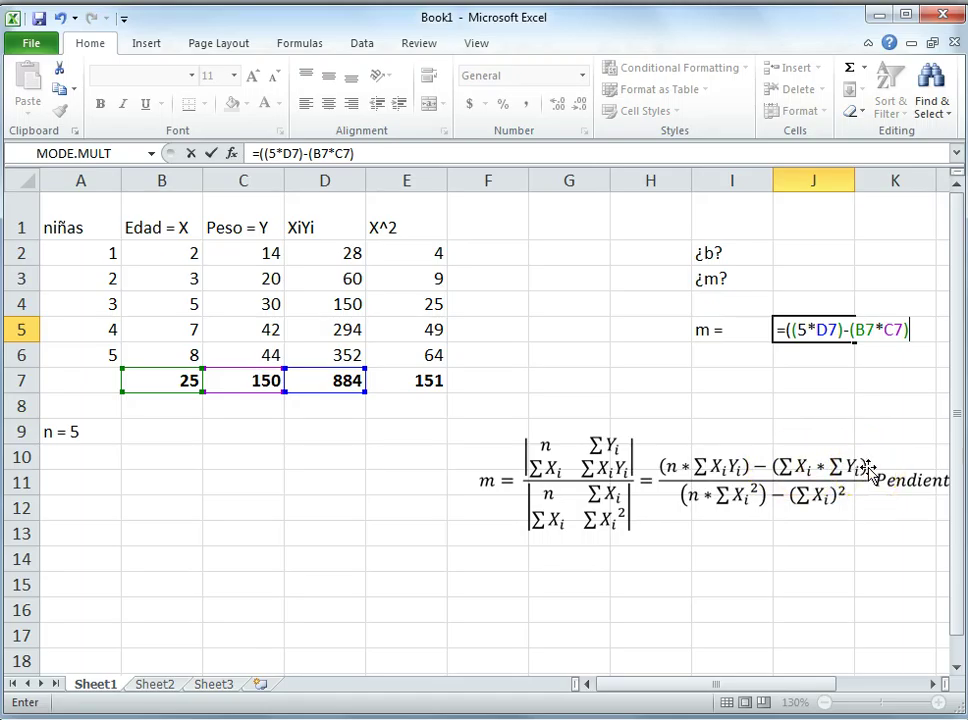
{"action": "type", "text": ")"}
Step: Continue the slope formula in J5 with the division and the first denominator term, /((5*E7)-(
{"action": "type", "text": "/(("}
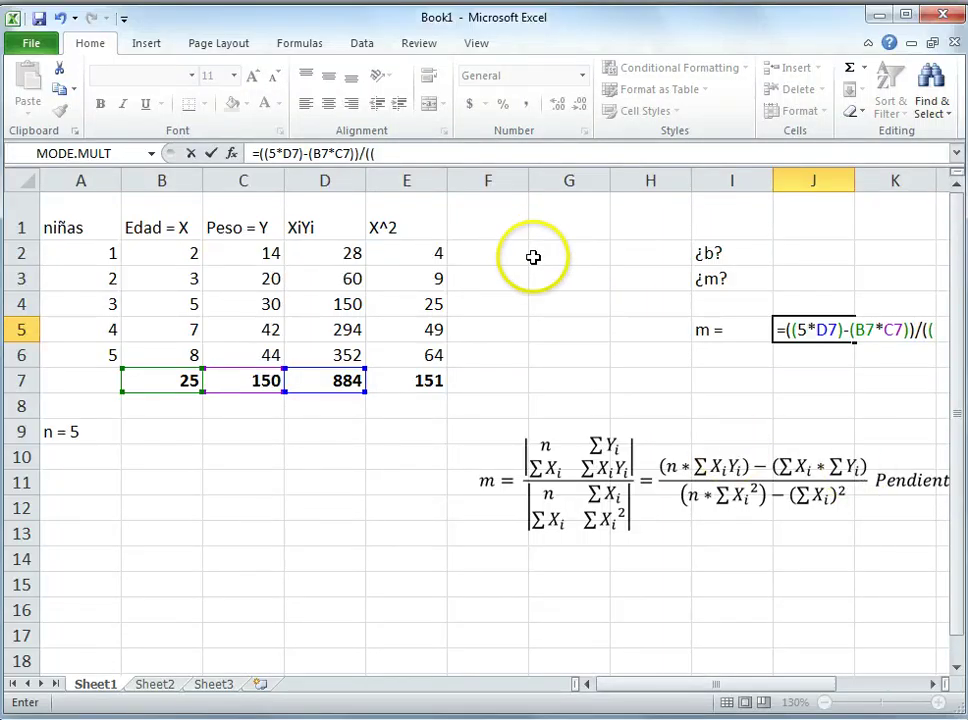
{"action": "left_click", "coordinate": [934, 685]}
{"action": "left_click", "coordinate": [934, 685]}
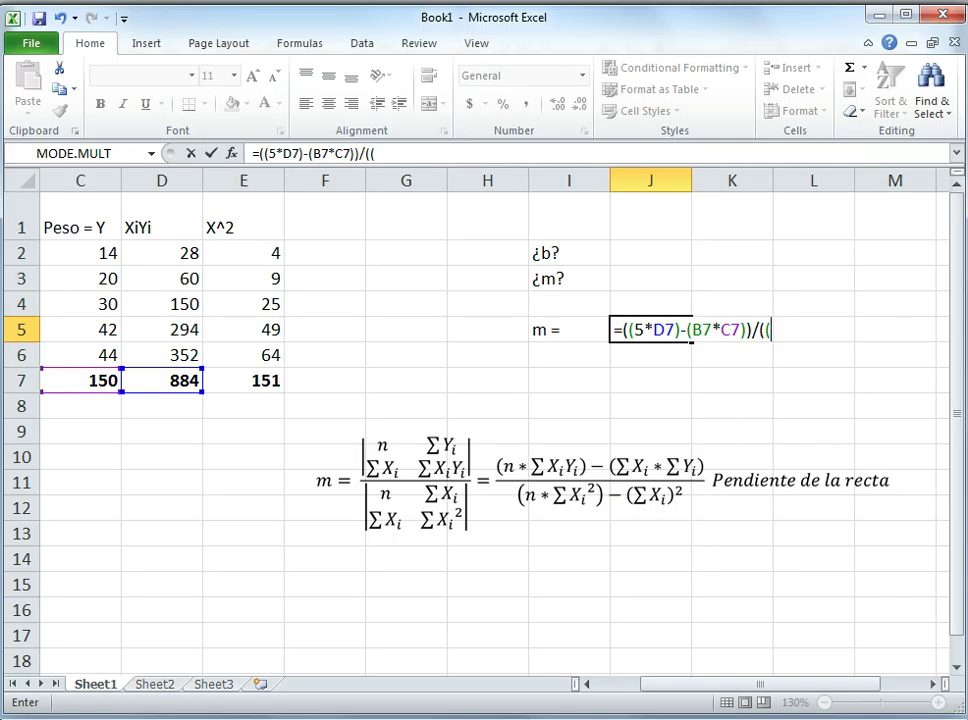
{"action": "type", "text": "5*"}
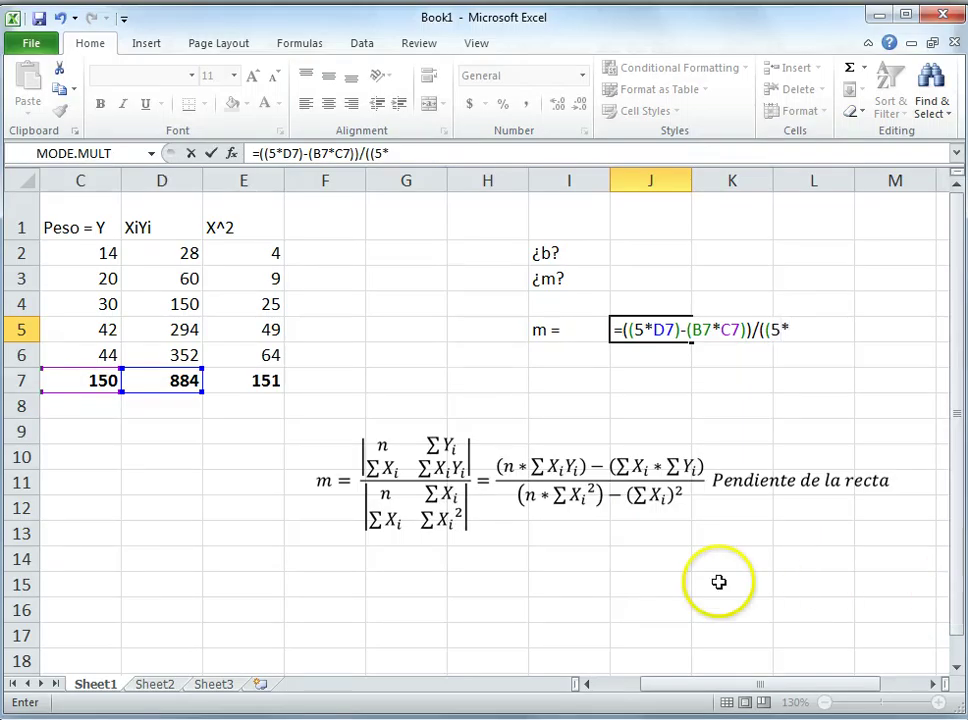
{"action": "left_click", "coordinate": [257, 381]}
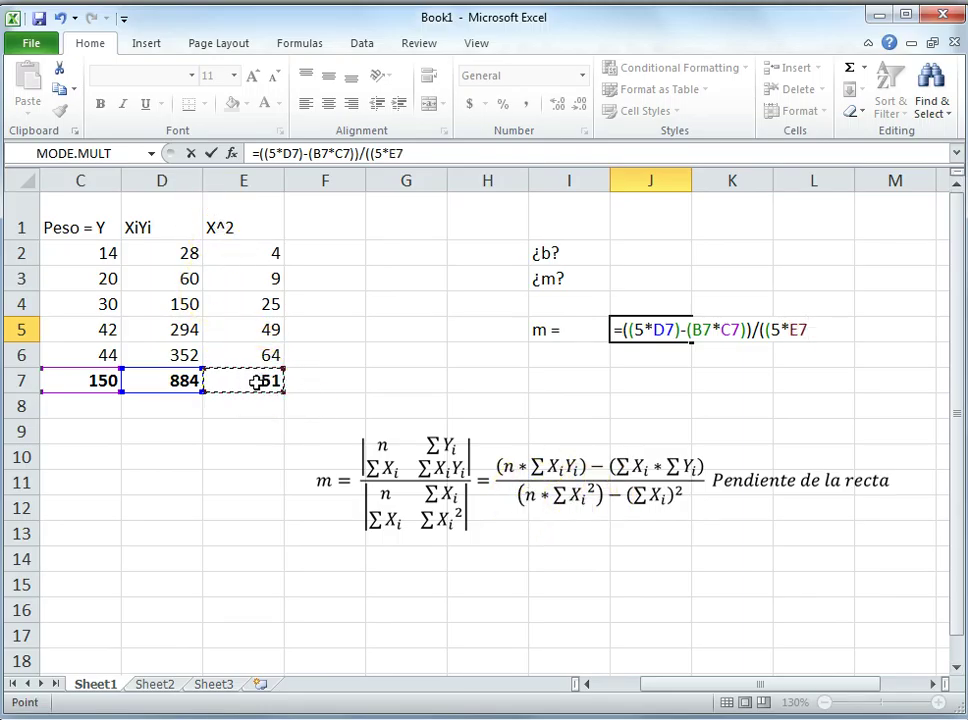
{"action": "type", "text": ")-("}
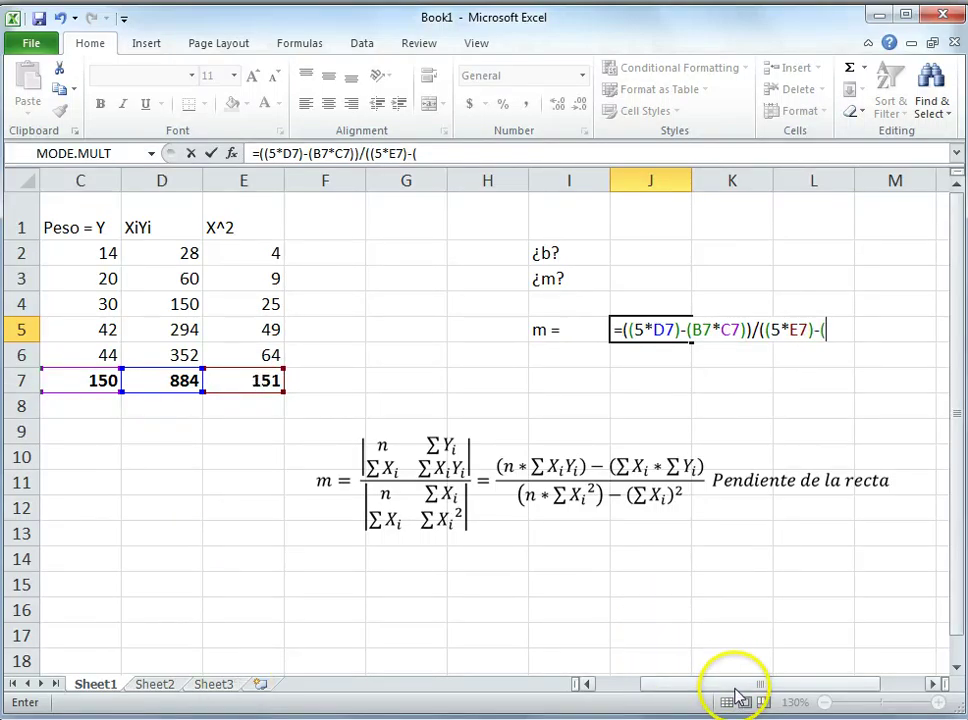
Step: Complete the slope formula in J5 by subtracting the squared X total, (B7)^2, and closing the denominator
{"action": "left_click_drag", "start_coordinate": [668, 703], "coordinate": [618, 703]}
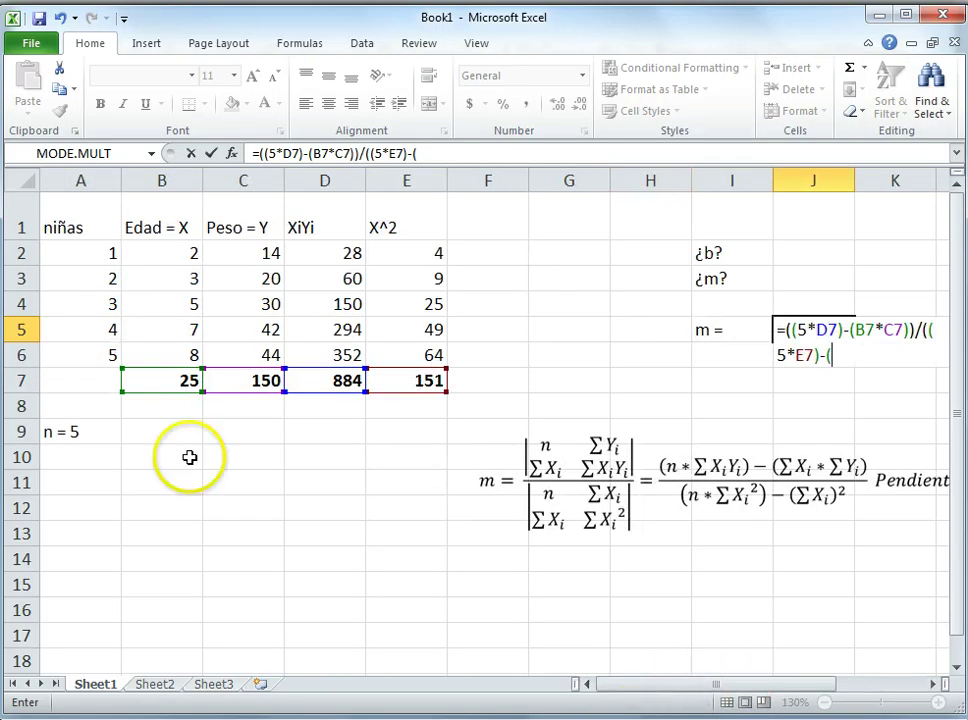
{"action": "left_click", "coordinate": [158, 378]}
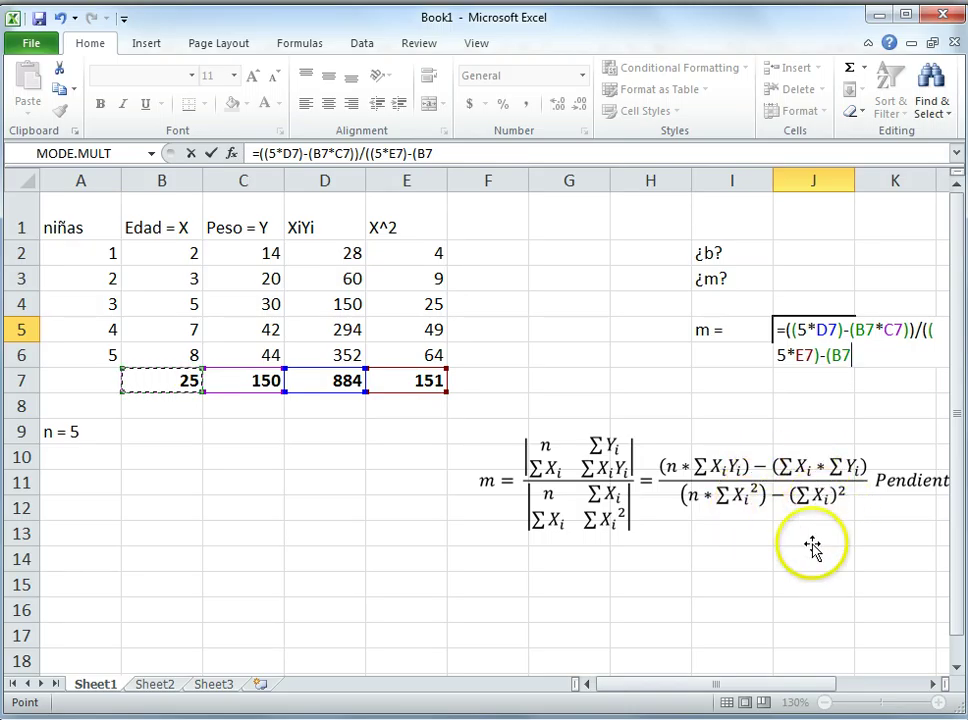
{"action": "left_click", "coordinate": [933, 686]}
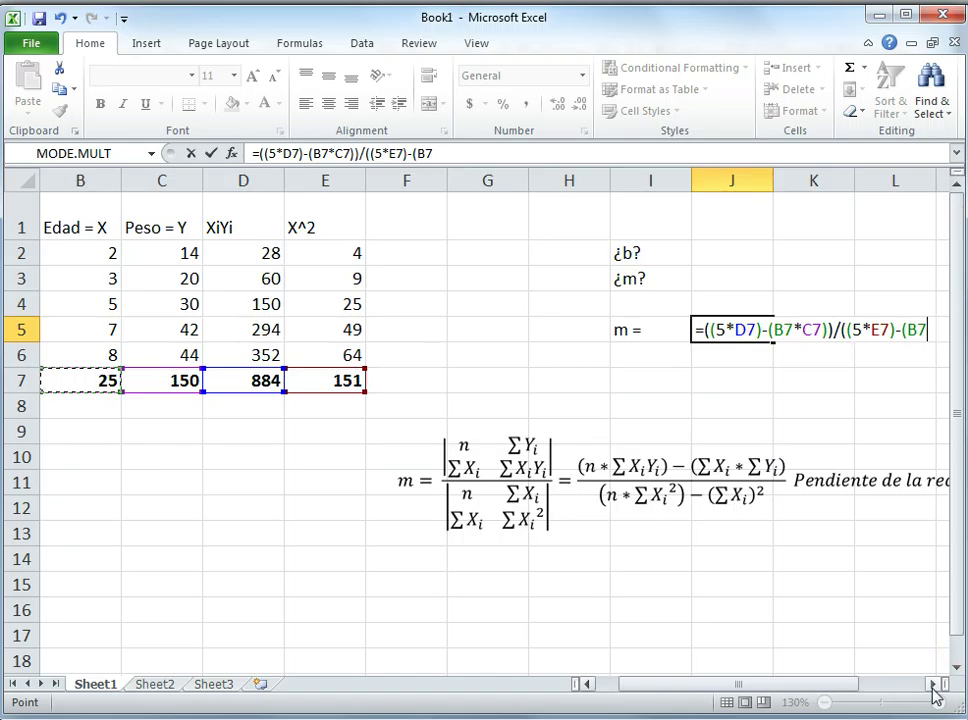
{"action": "left_click", "coordinate": [933, 686]}
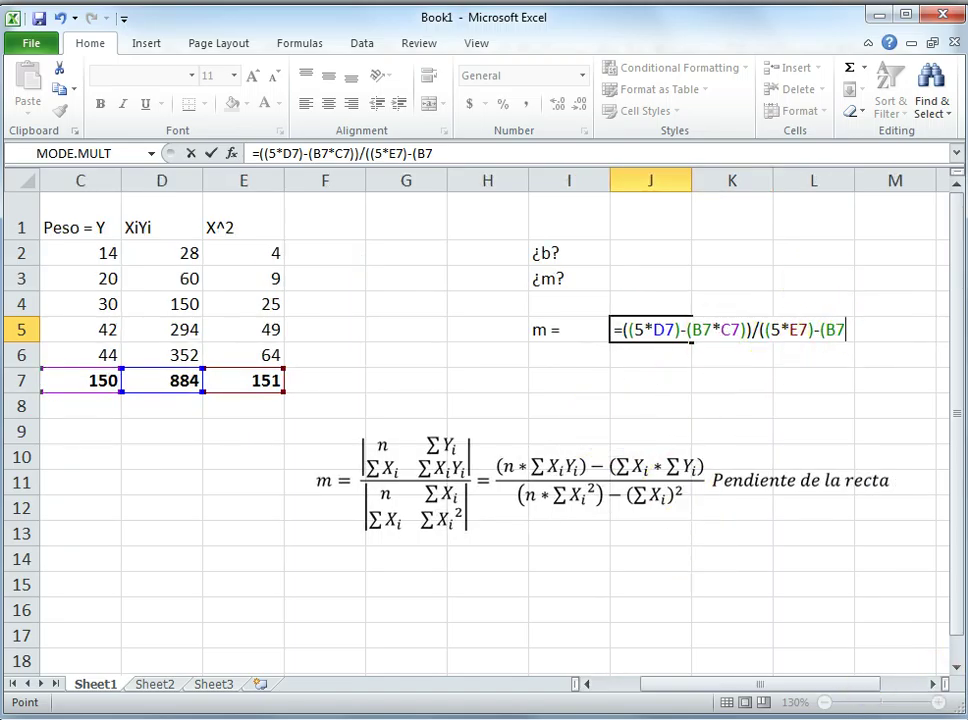
{"action": "type", "text": ")"}
{"action": "key", "text": "BackSpace"}
{"action": "type", "text": ")^"}
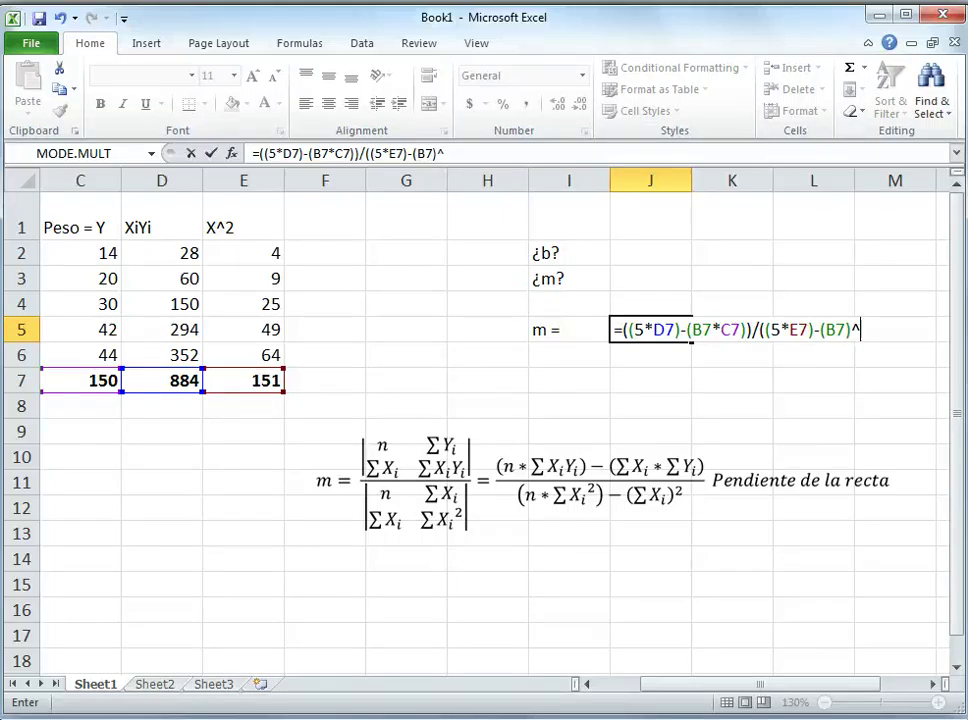
{"action": "type", "text": "2)"}
{"action": "key", "text": "Return"}
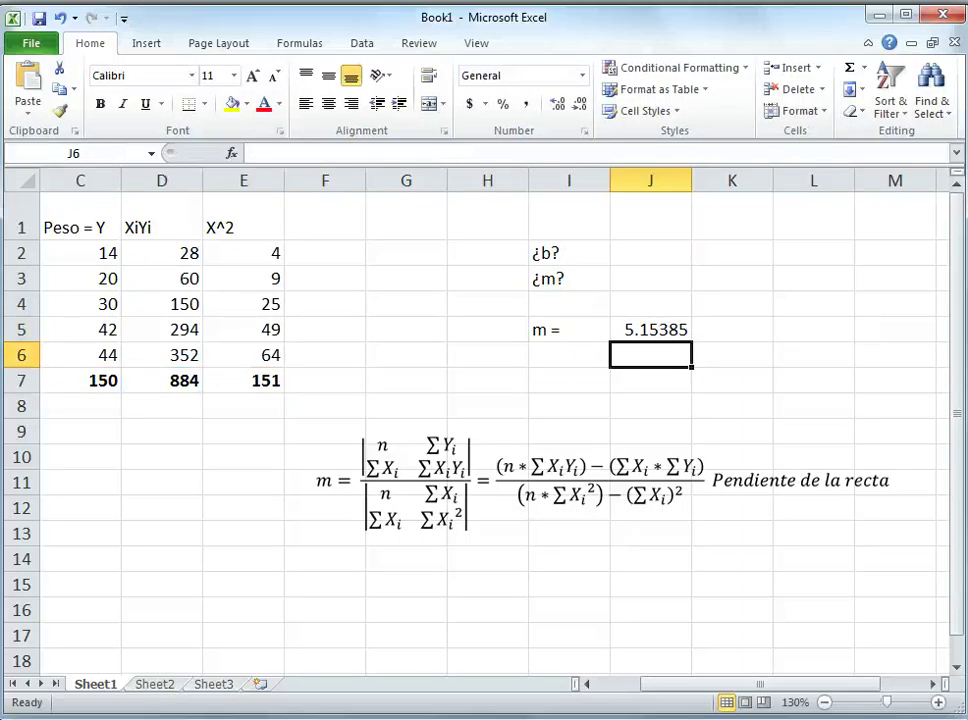
{"action": "left_click", "coordinate": [676, 328]}
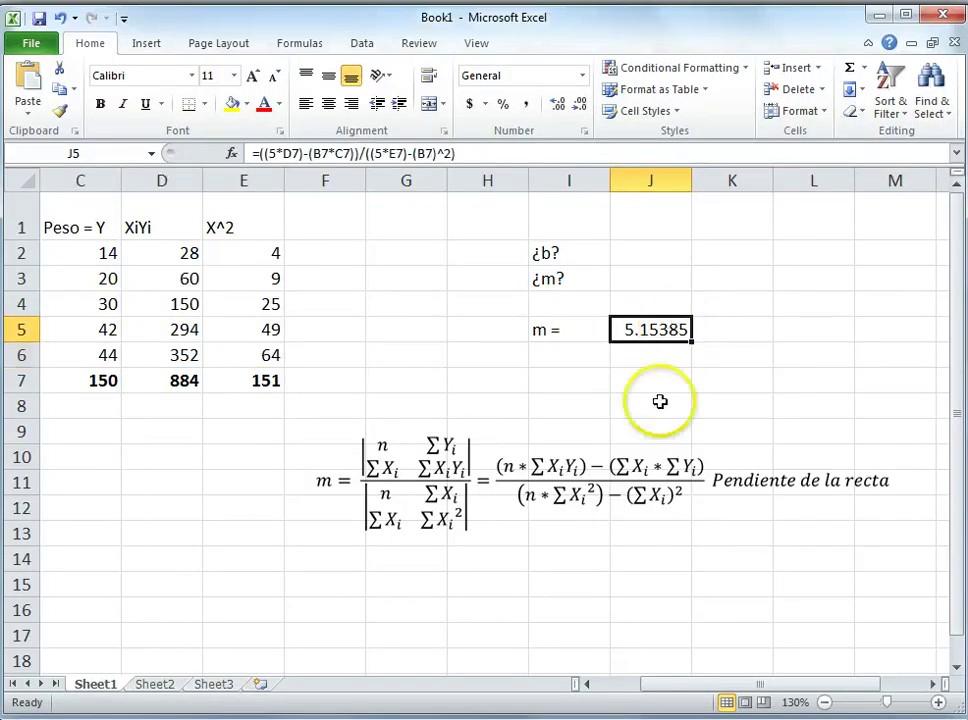
Step: Label the intercept row by entering "b =" in I6, directly below the m label
{"action": "left_click_drag", "start_coordinate": [770, 688], "coordinate": [691, 691]}
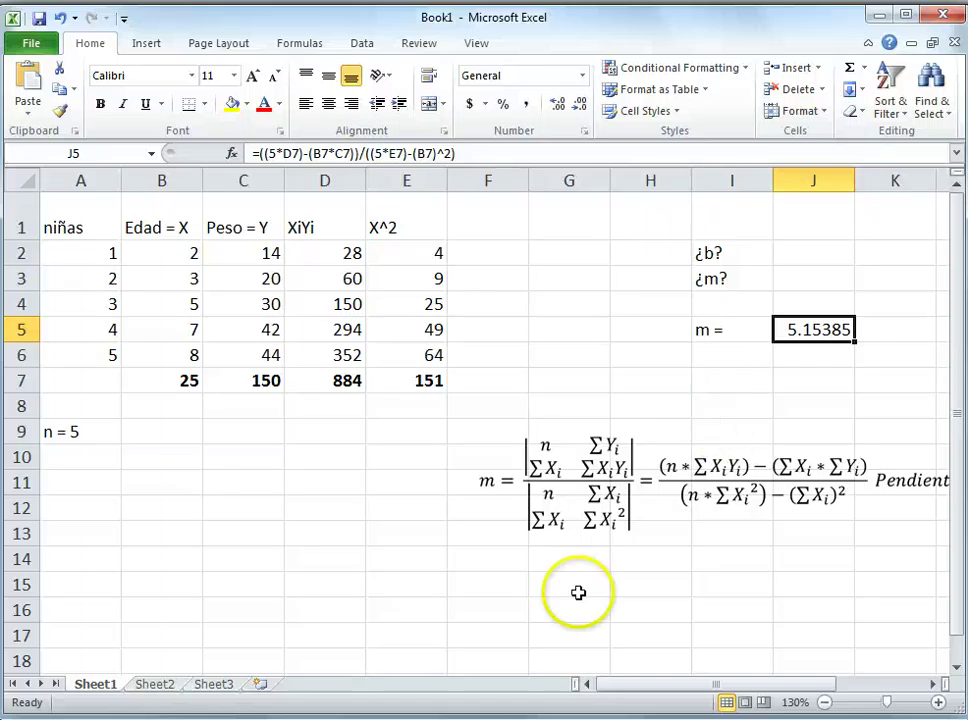
{"action": "left_click", "coordinate": [718, 360]}
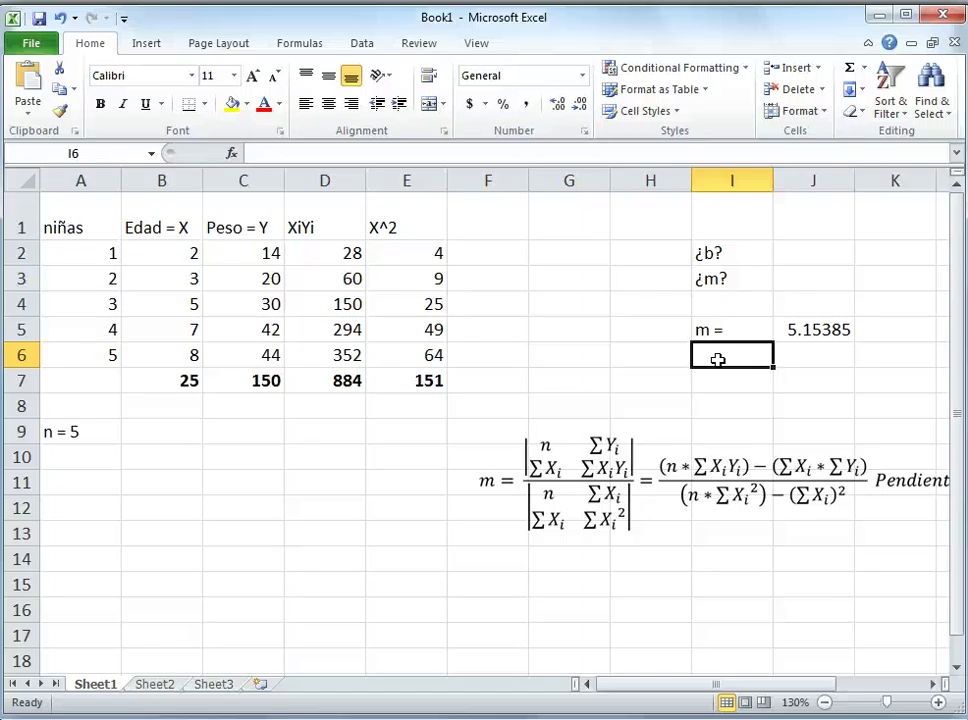
{"action": "type", "text": "b="}
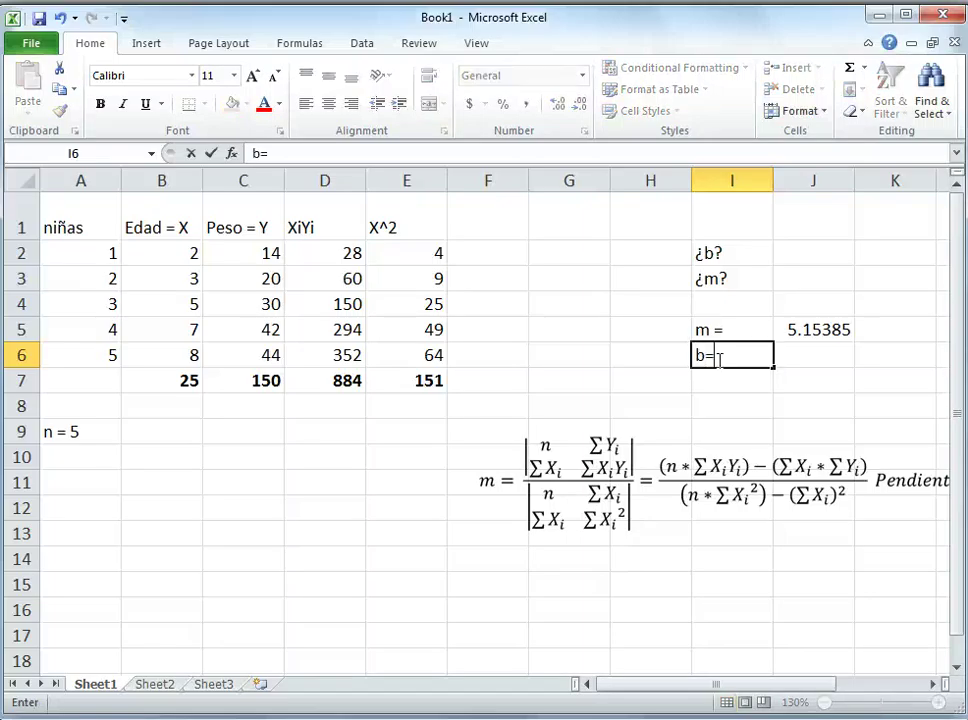
{"action": "key", "text": "BackSpace"}
{"action": "type", "text": "="}
{"action": "key", "text": "Tab"}
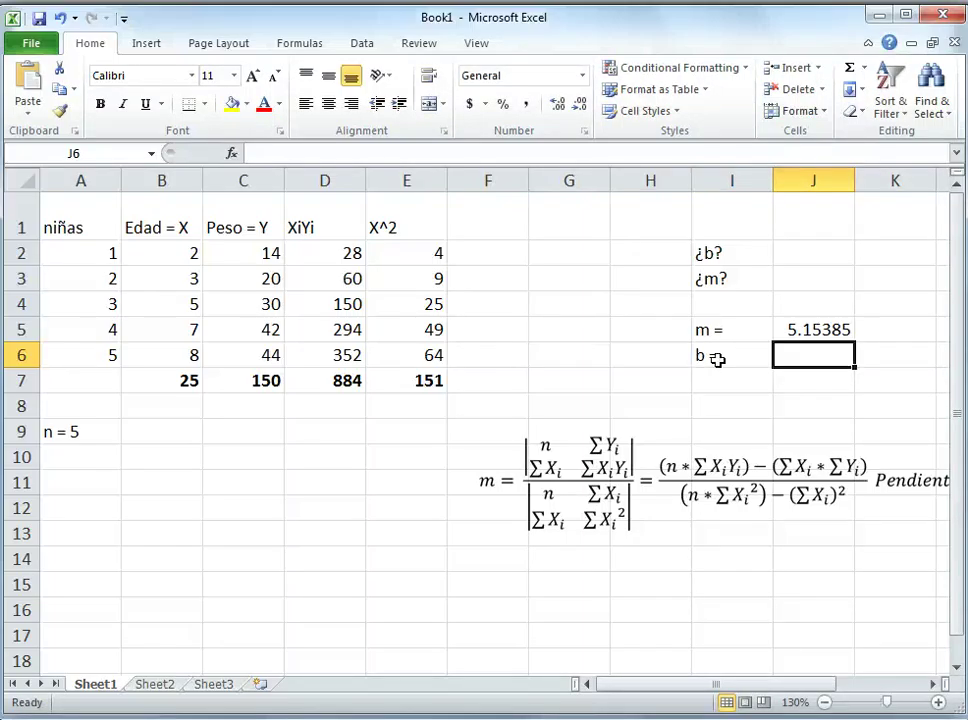
{"action": "left_click", "coordinate": [774, 358]}
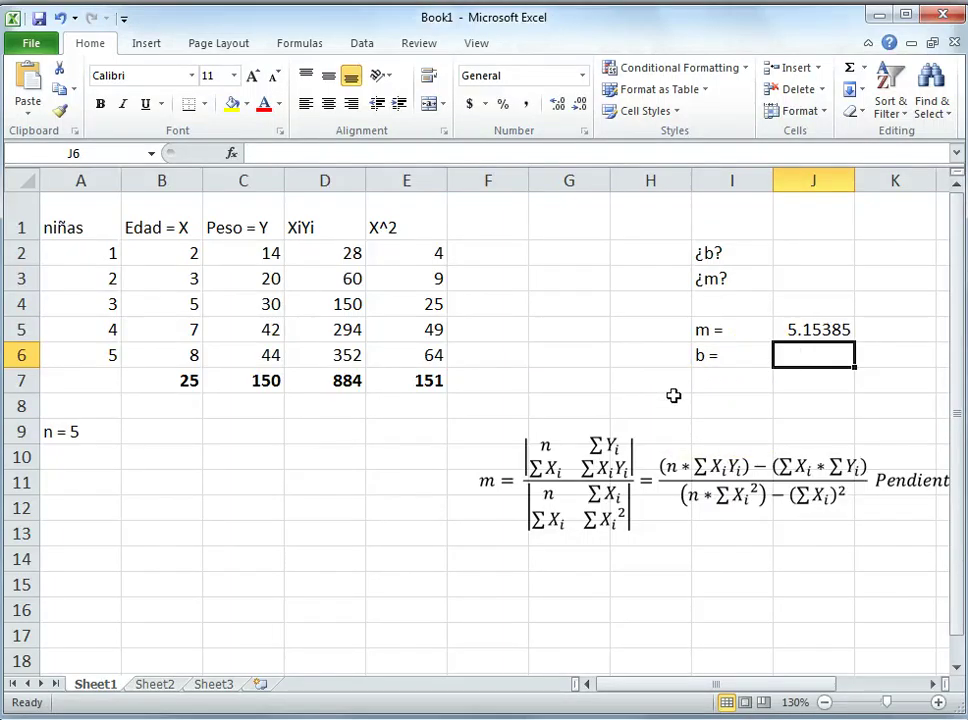
Step: Copy the b (Ordenada al origen) equation from the regression formulas slide and paste it into the Excel sheet at F14
{"action": "left_click", "coordinate": [583, 466]}
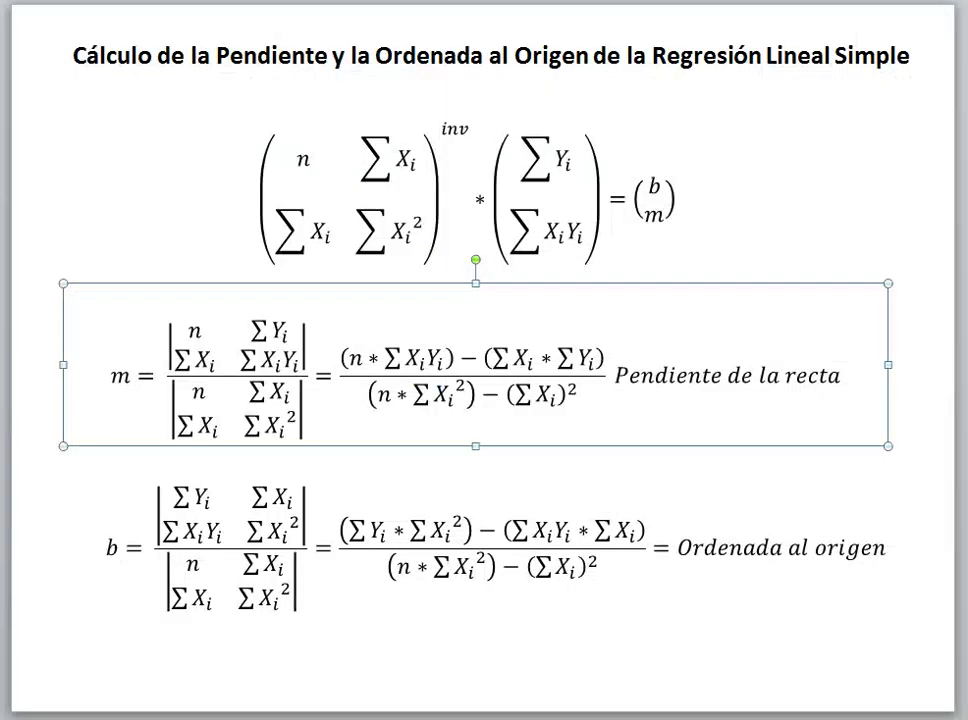
{"action": "left_click", "coordinate": [272, 527]}
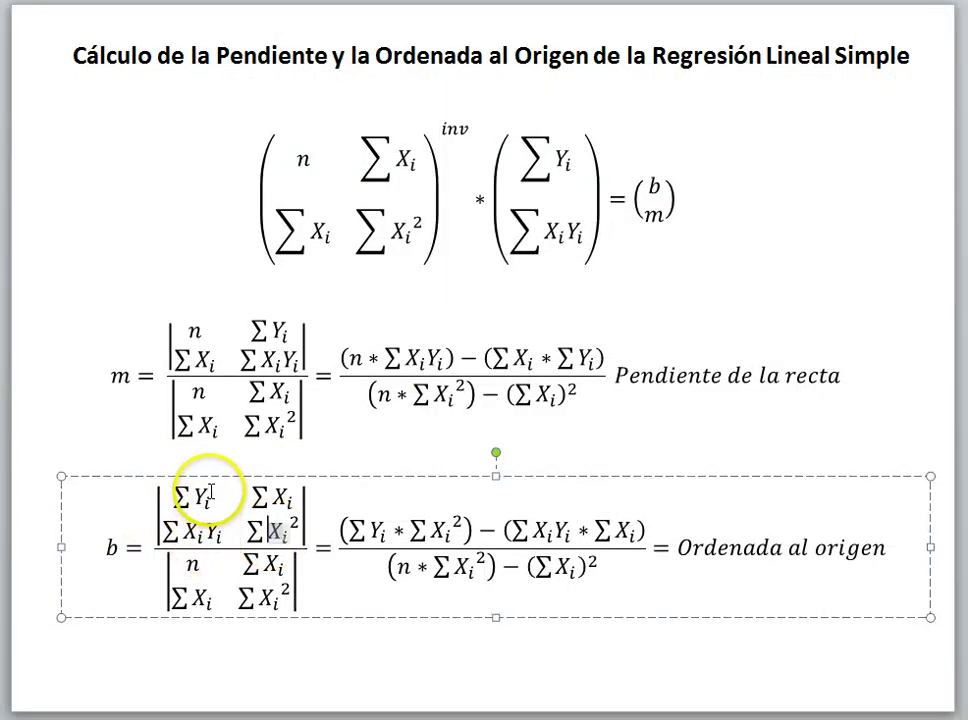
{"action": "left_click", "coordinate": [103, 478]}
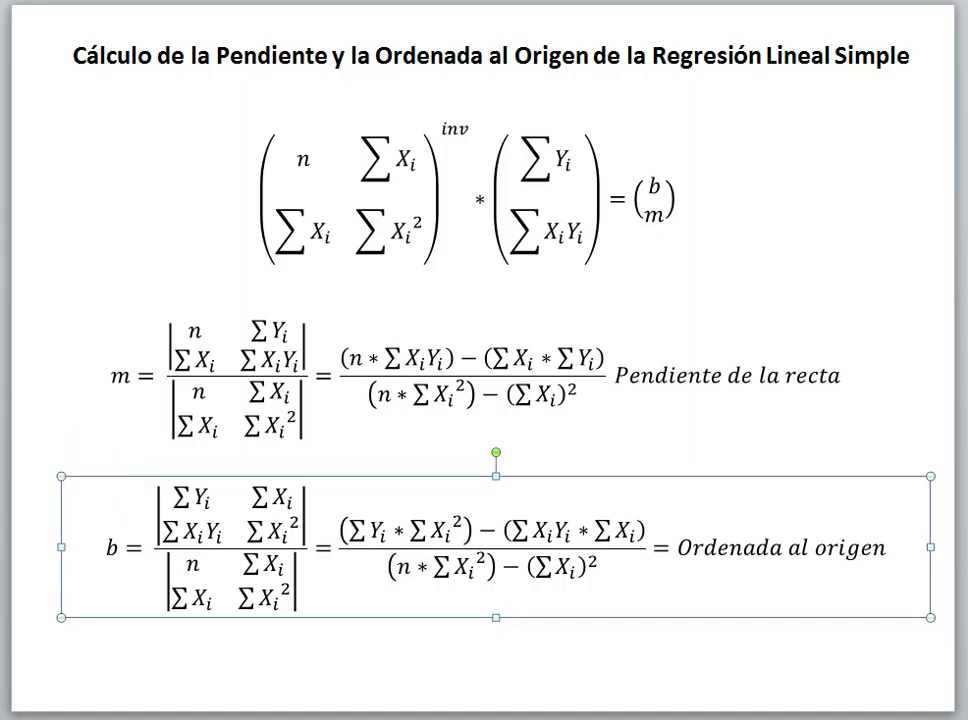
{"action": "key", "text": "alt+Tab"}
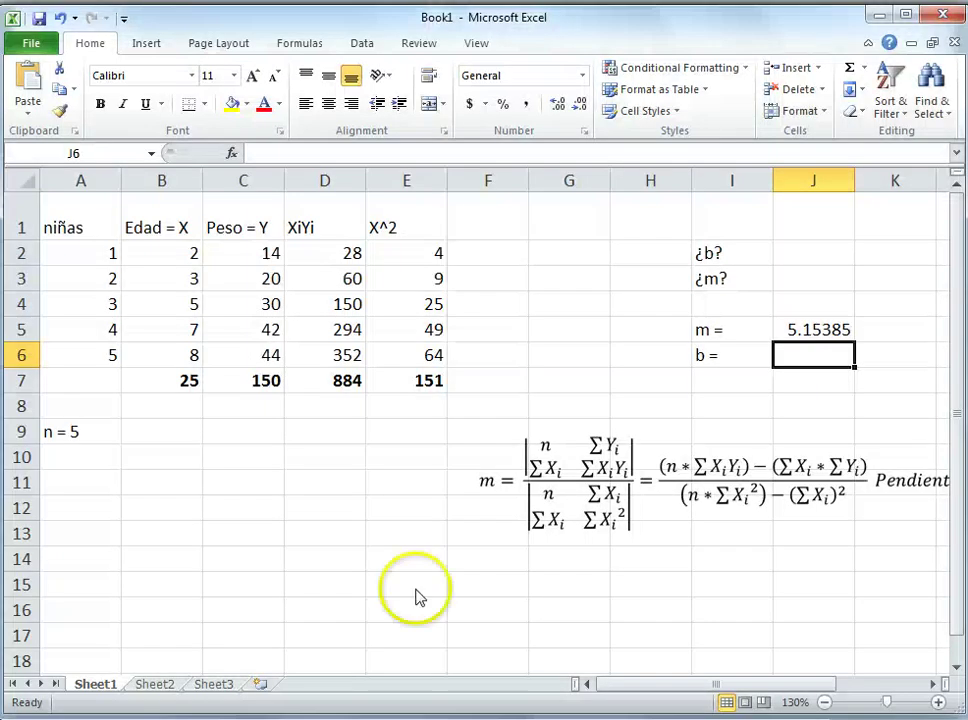
{"action": "left_click", "coordinate": [496, 564]}
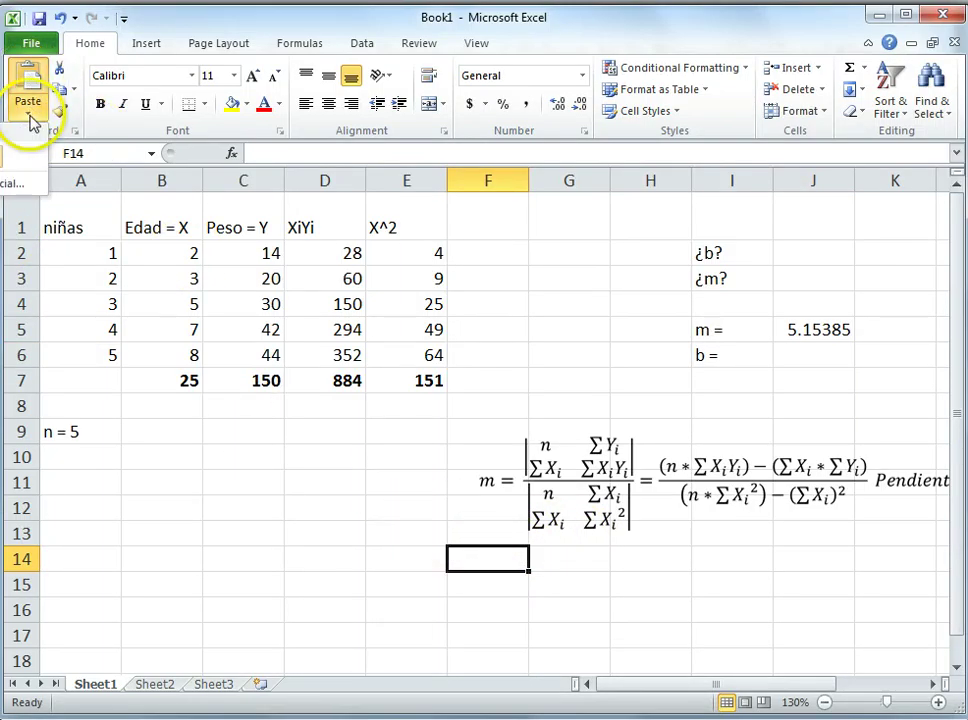
{"action": "key", "text": "ctrl+v"}
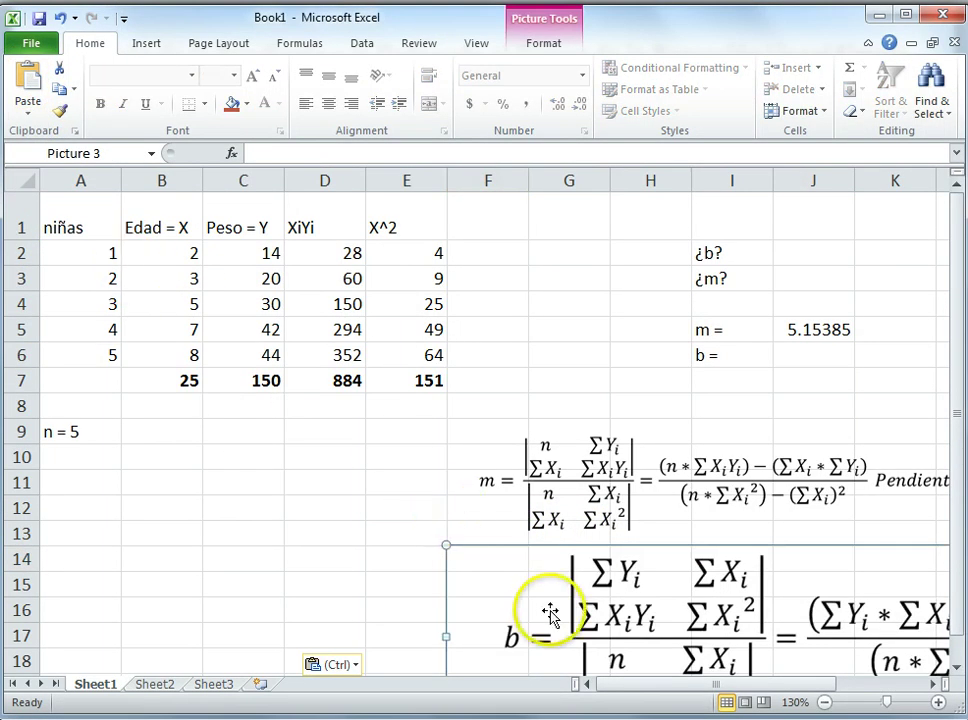
Step: Shrink the pasted b equation picture to about the size of the m equation and place it directly beneath it
{"action": "left_click_drag", "start_coordinate": [446, 545], "coordinate": [650, 665]}
{"action": "left_click_drag", "start_coordinate": [755, 597], "coordinate": [511, 546]}
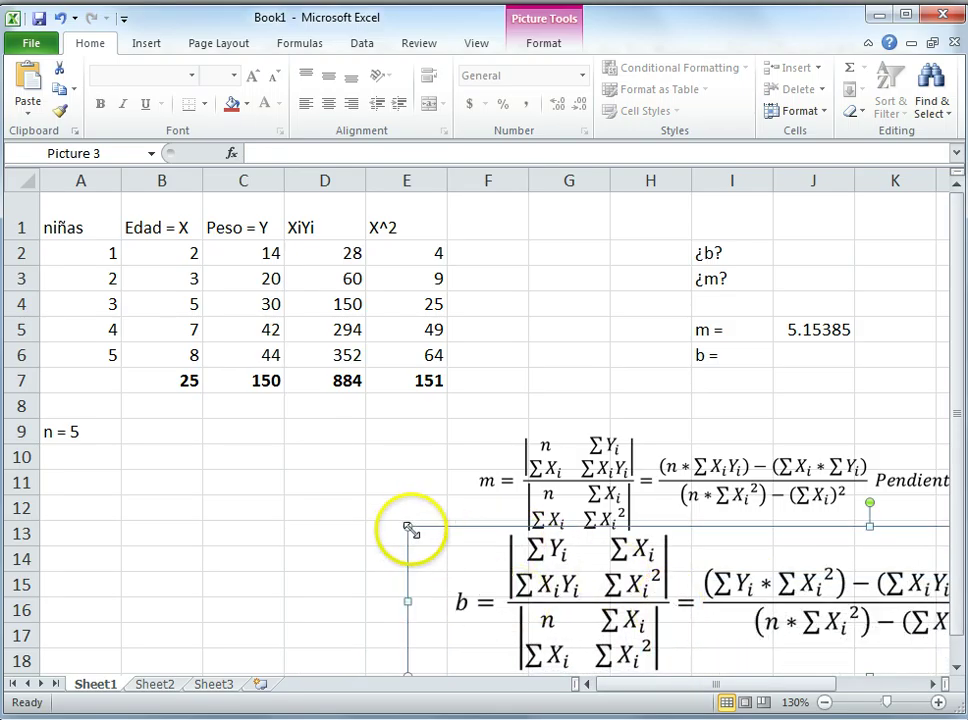
{"action": "left_click_drag", "start_coordinate": [408, 527], "coordinate": [628, 562]}
{"action": "left_click_drag", "start_coordinate": [708, 588], "coordinate": [510, 563]}
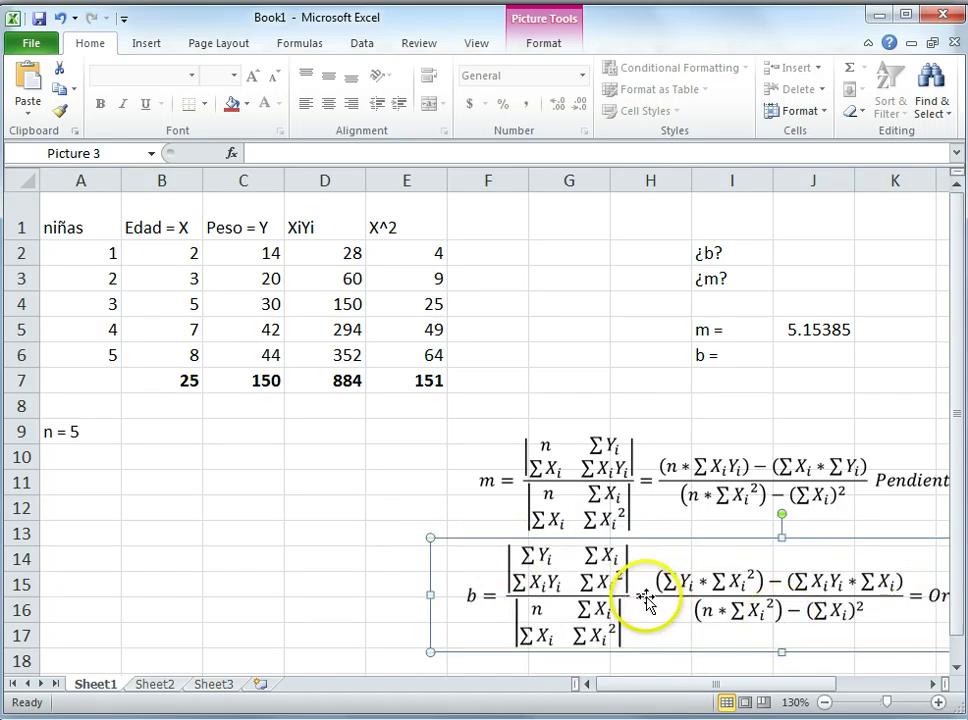
{"action": "left_click_drag", "start_coordinate": [644, 601], "coordinate": [673, 603]}
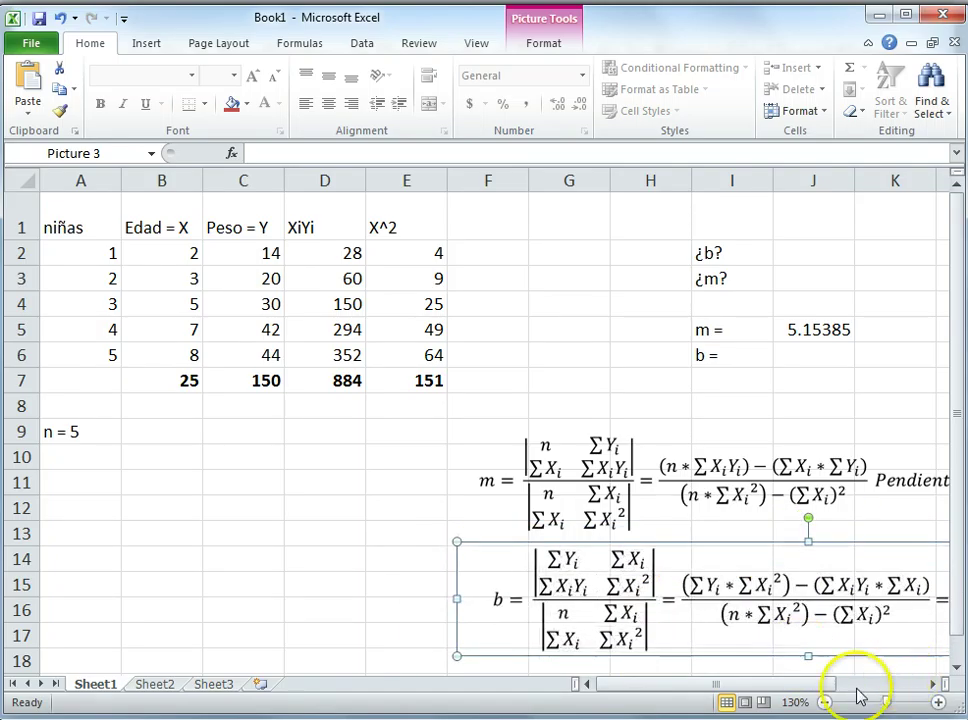
Step: Start the intercept formula in J6, beside the b label, with =(( as its opening
{"action": "left_click", "coordinate": [940, 683]}
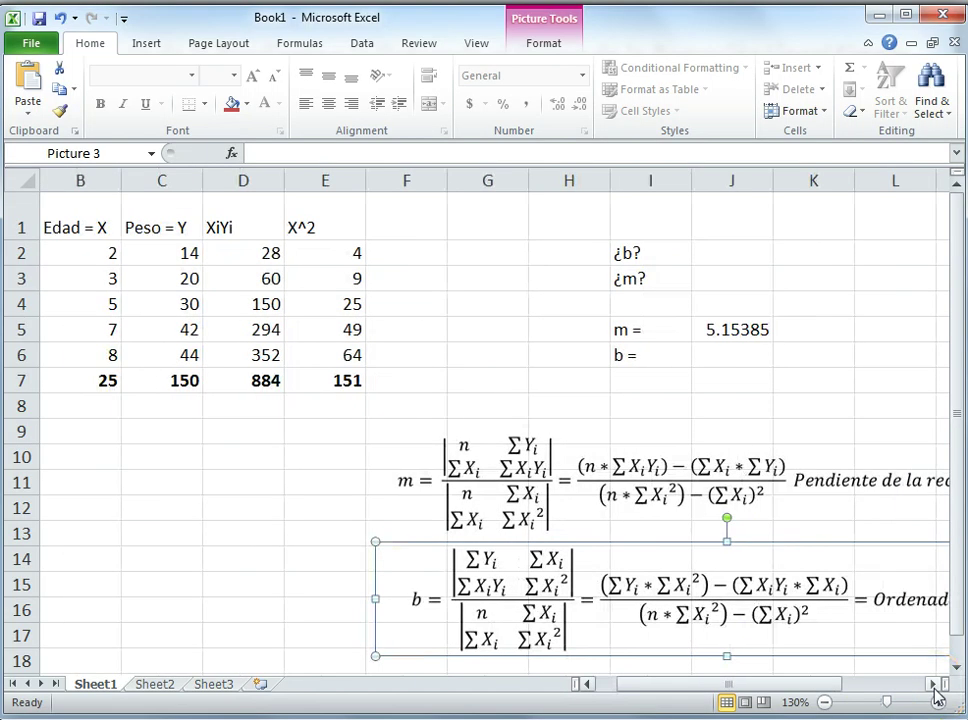
{"action": "left_click", "coordinate": [734, 354]}
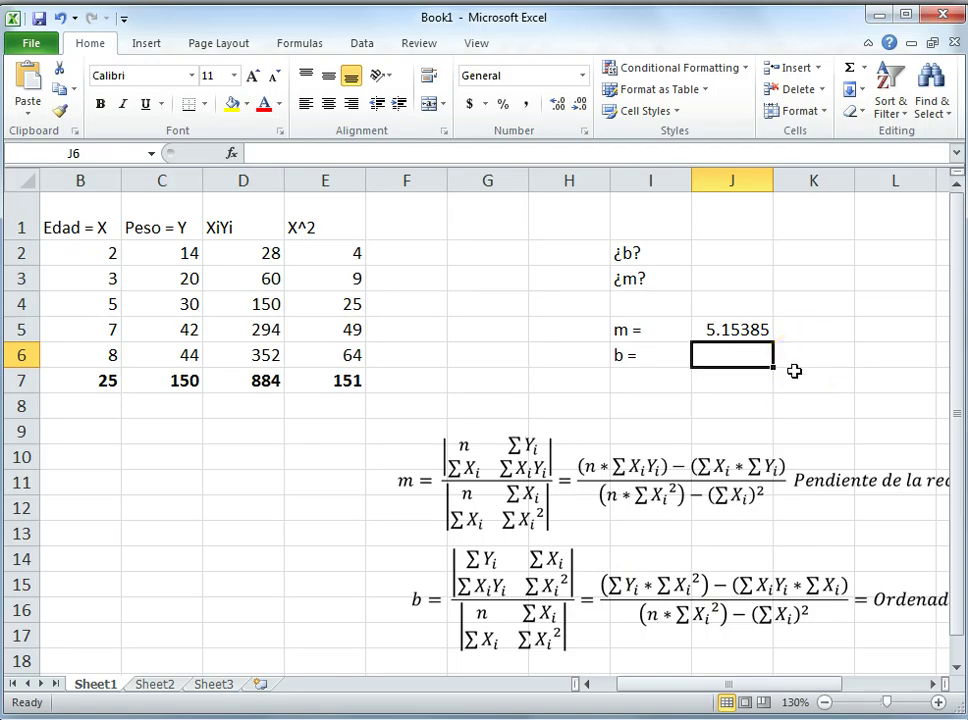
{"action": "type", "text": "(("}
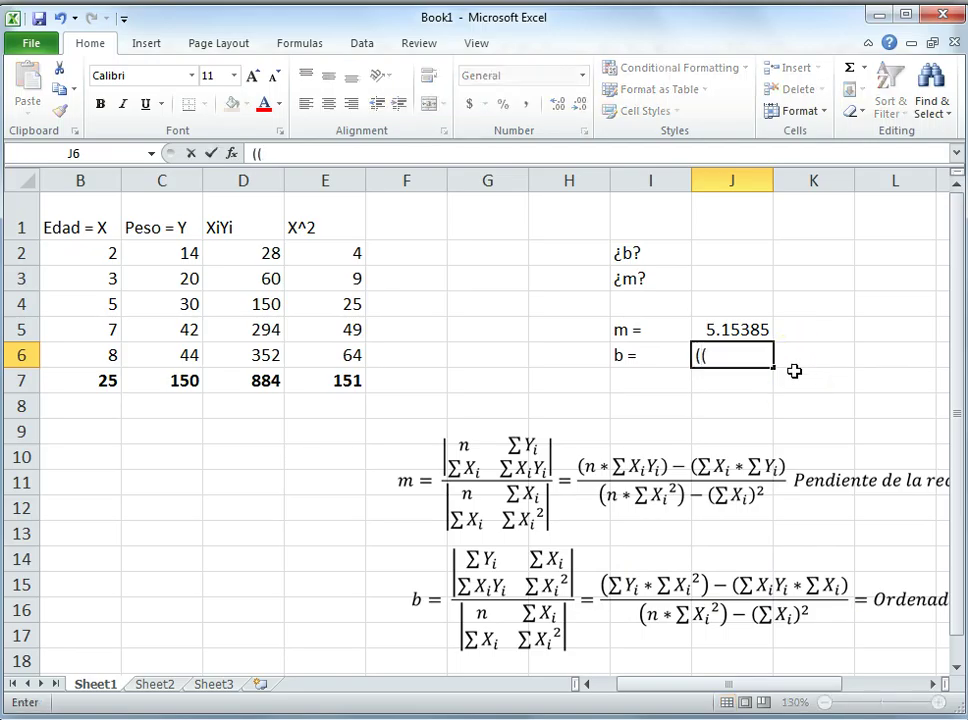
{"action": "left_click", "coordinate": [176, 382]}
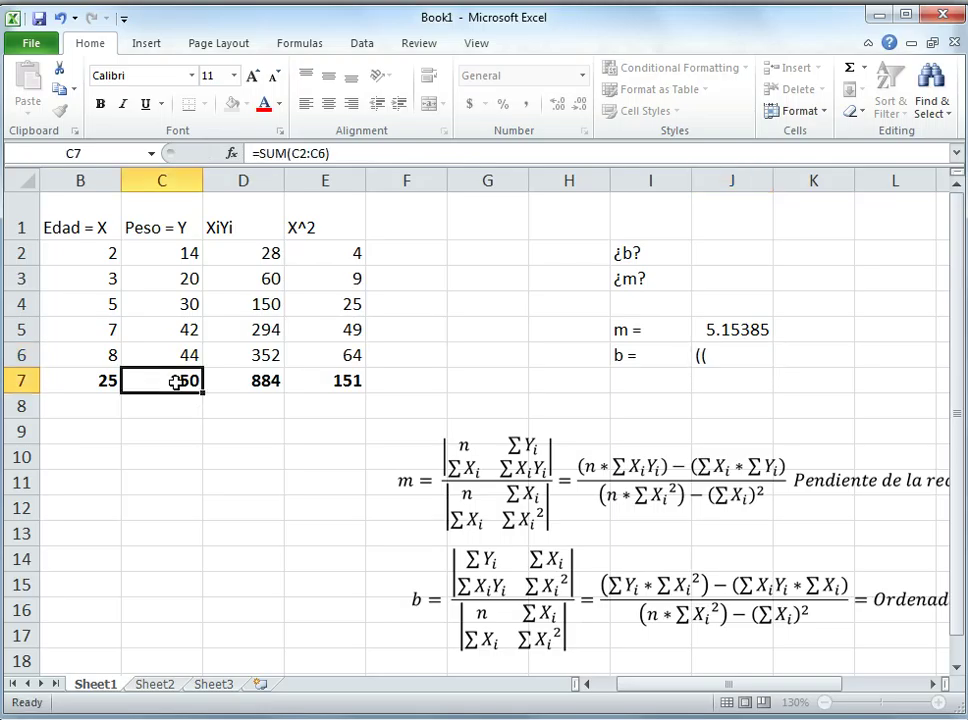
{"action": "left_click", "coordinate": [709, 358]}
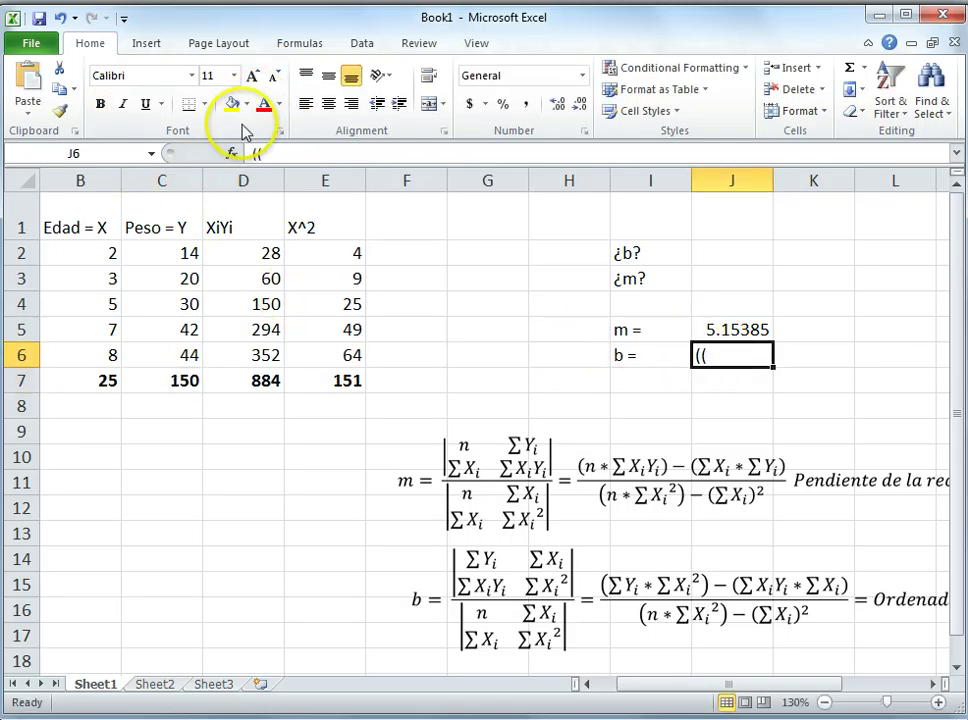
{"action": "left_click", "coordinate": [252, 152]}
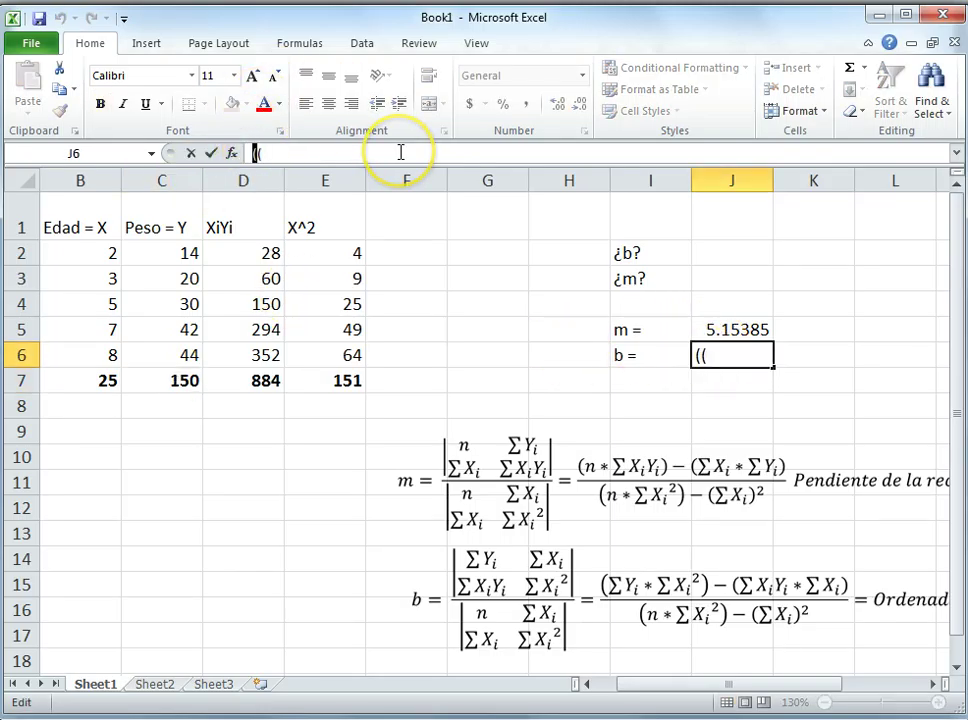
{"action": "type", "text": "="}
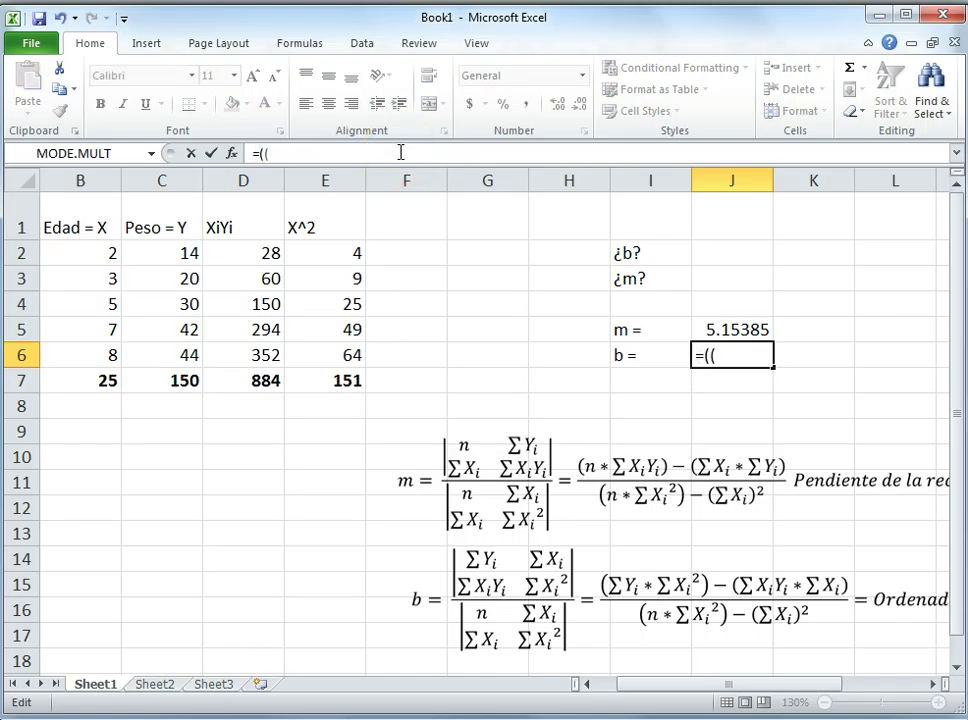
{"action": "left_click", "coordinate": [292, 152]}
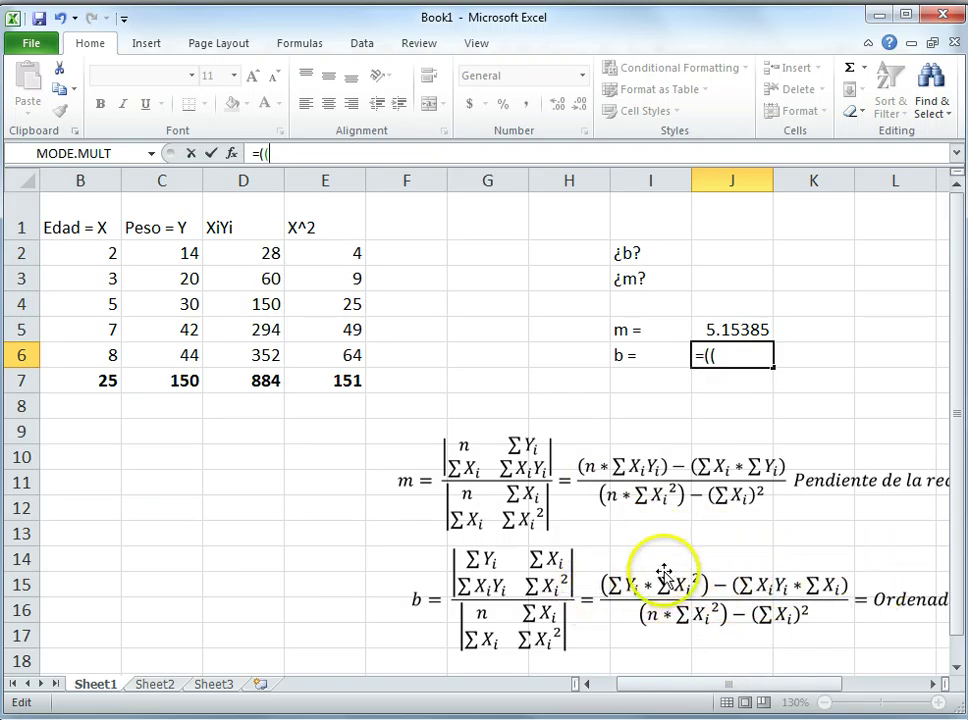
Step: Build the intercept numerator in J6 from the column totals as (C7*E7)-(D7*B7), close it and add the division sign
{"action": "left_click", "coordinate": [178, 381]}
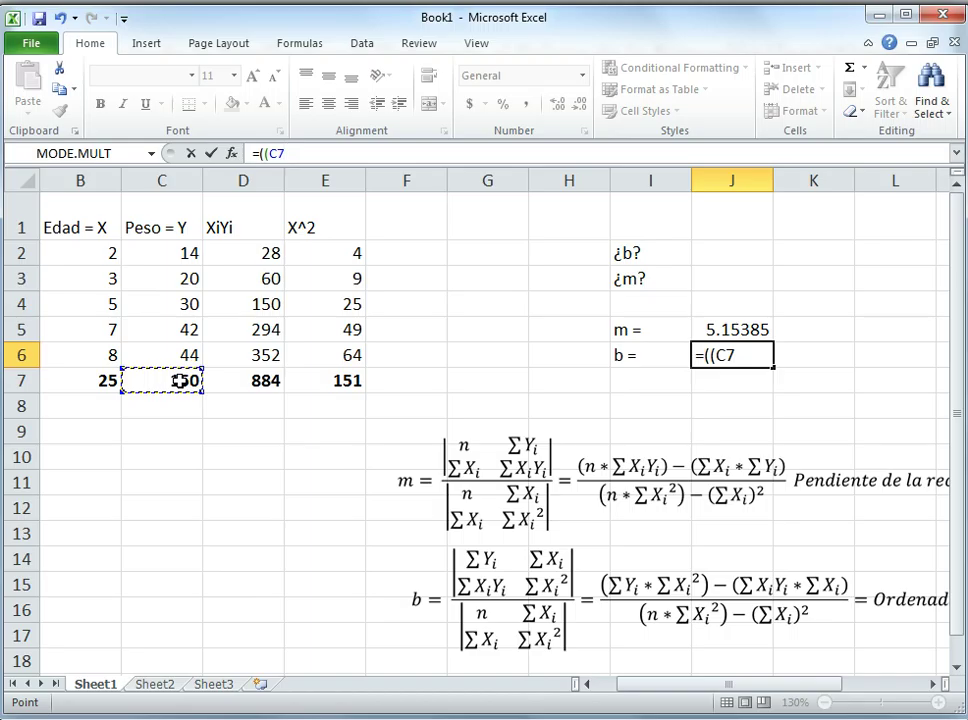
{"action": "type", "text": "*"}
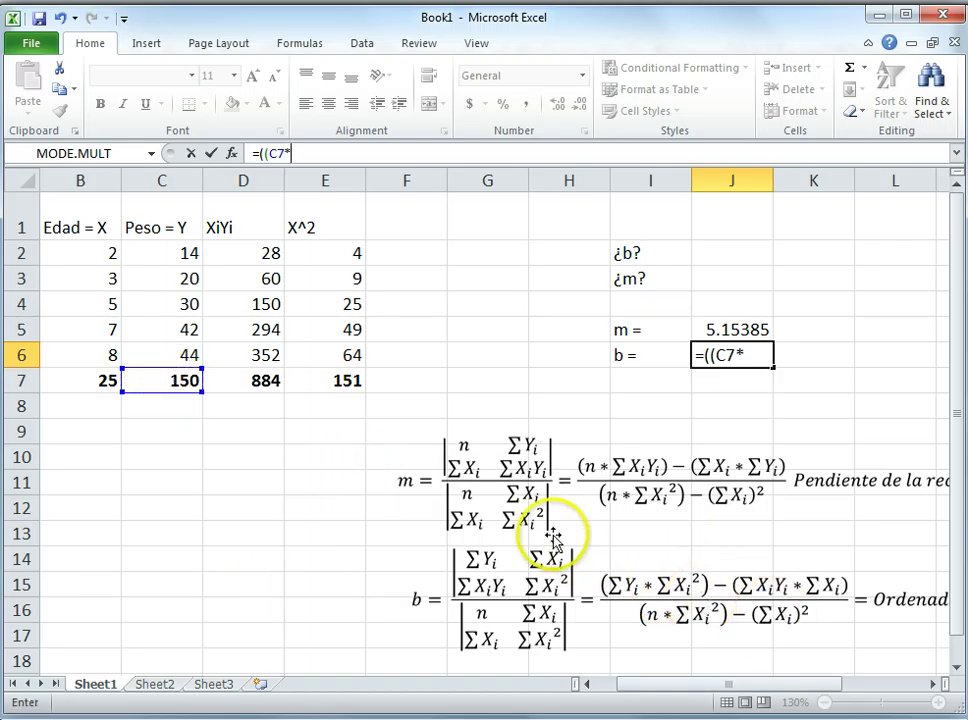
{"action": "left_click", "coordinate": [341, 381]}
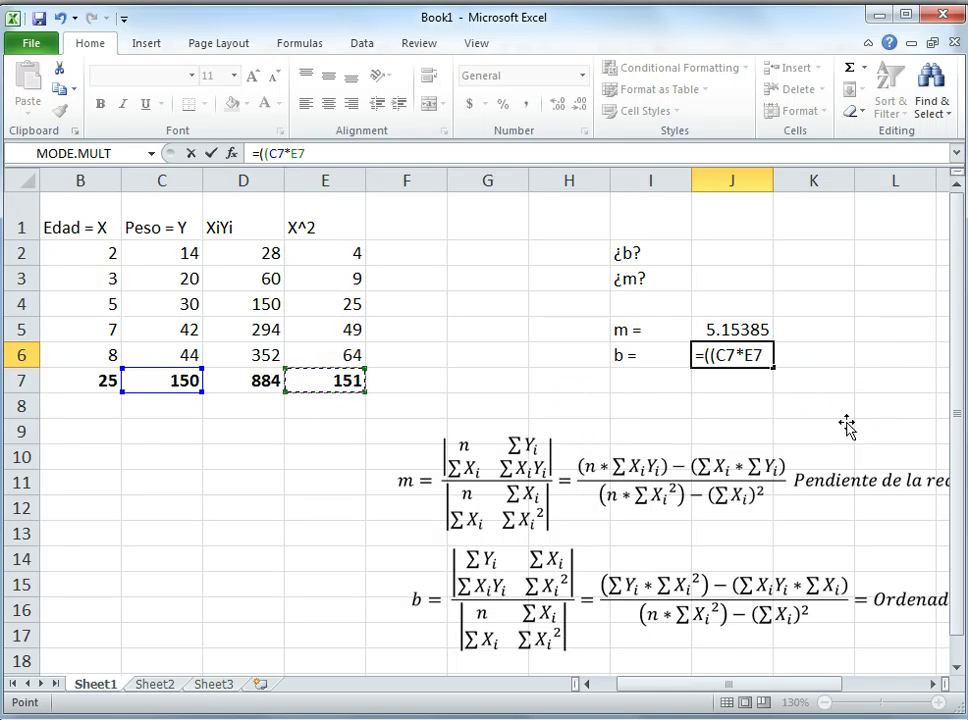
{"action": "type", "text": ")-("}
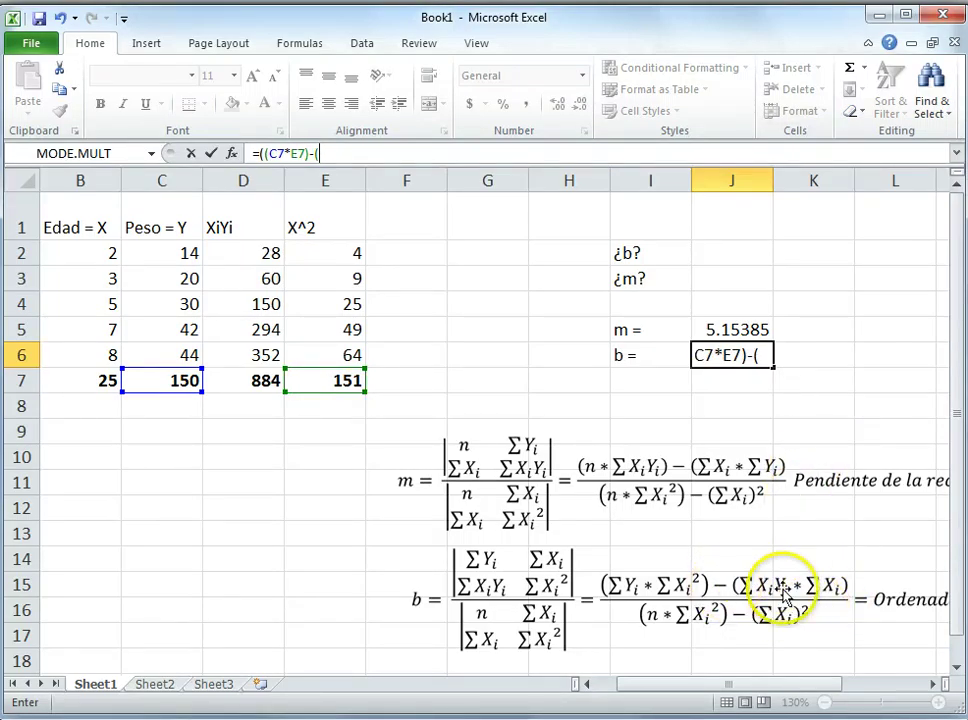
{"action": "left_click", "coordinate": [255, 381]}
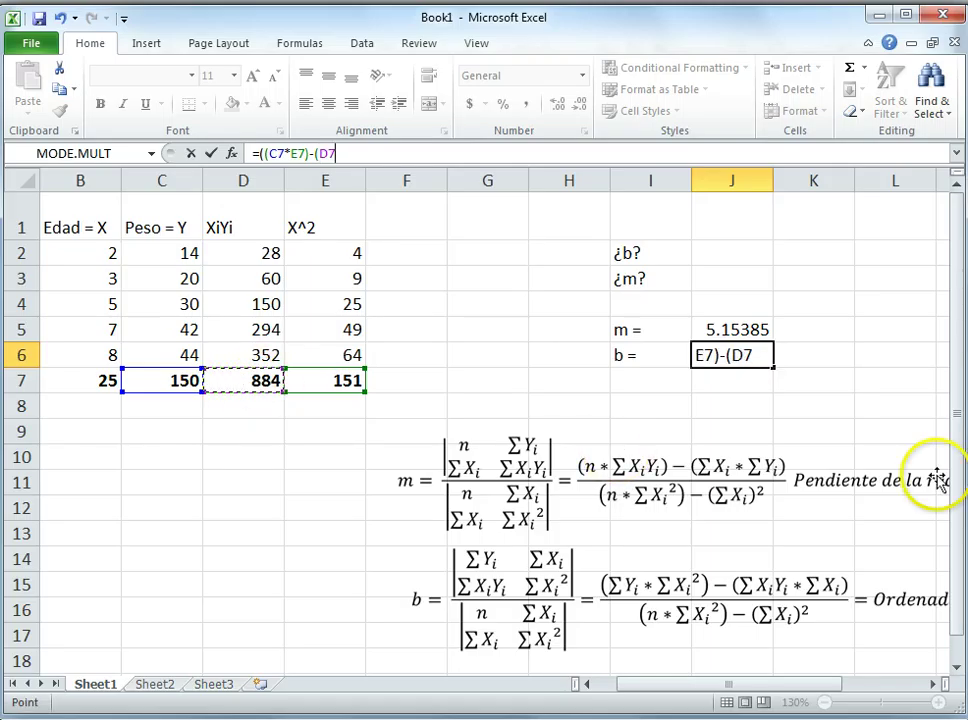
{"action": "type", "text": "*"}
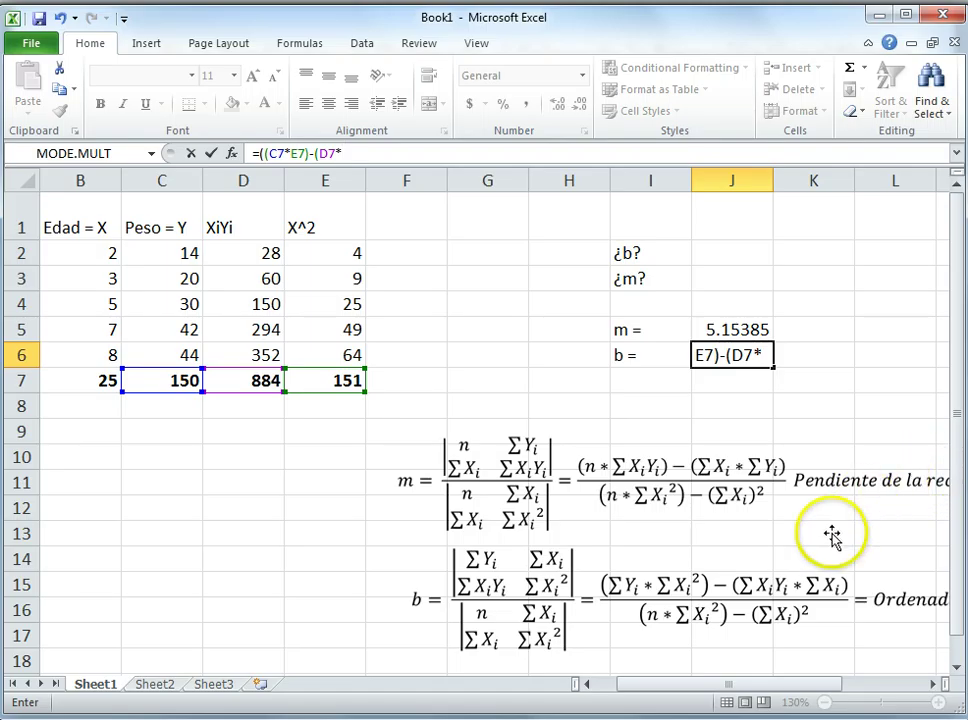
{"action": "left_click", "coordinate": [96, 380]}
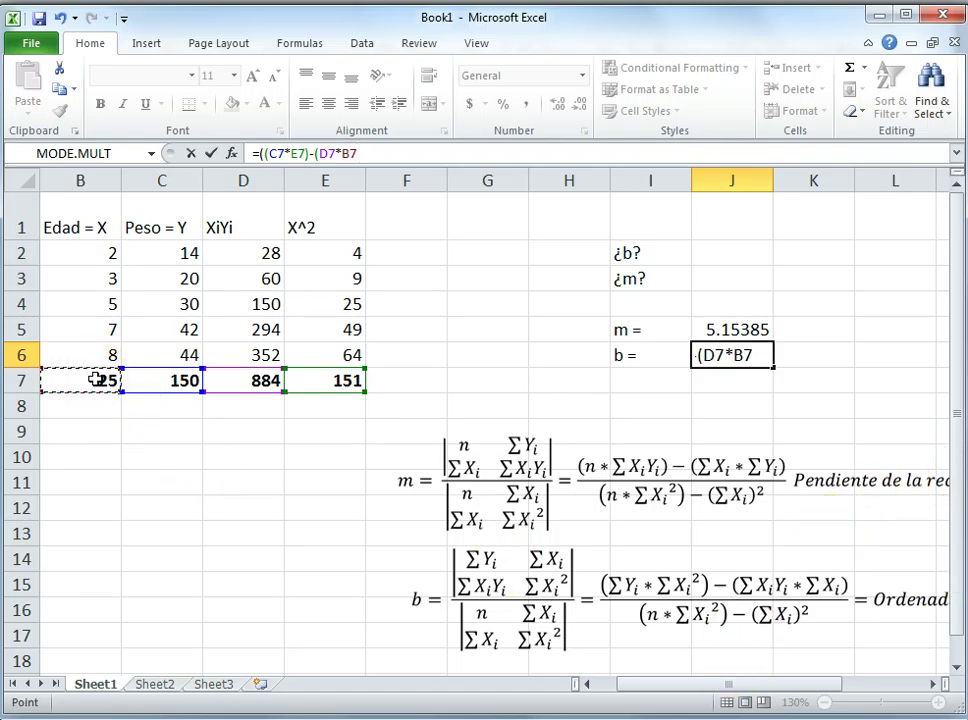
{"action": "type", "text": "))/"}
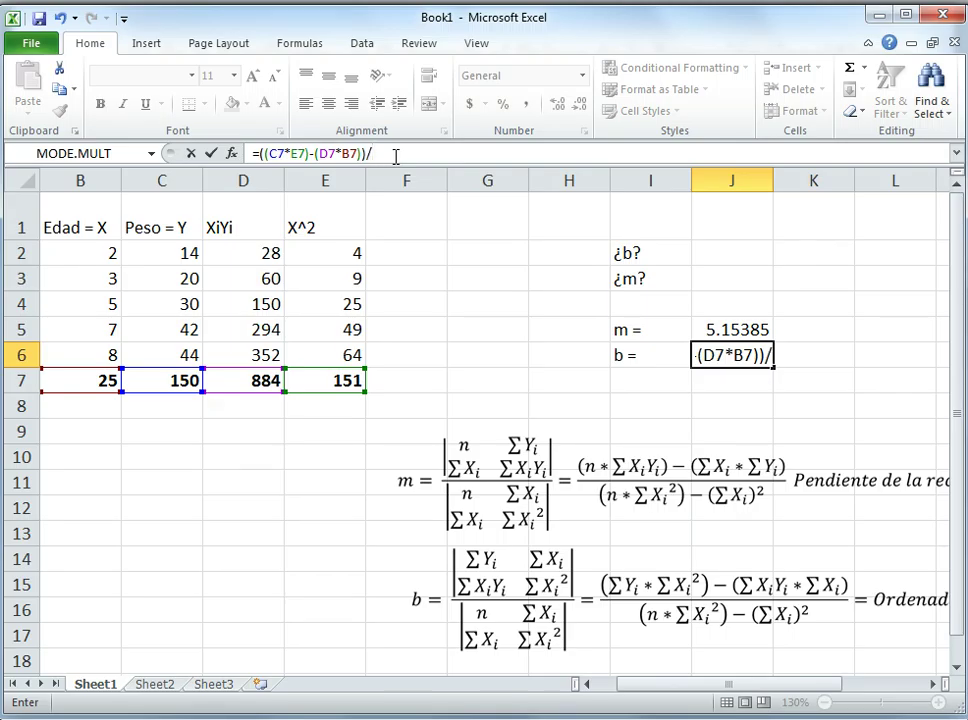
Step: Begin the denominator of the J6 formula with ((5*E7)-, multiplying n = 5 by the X^2 total
{"action": "type", "text": "("}
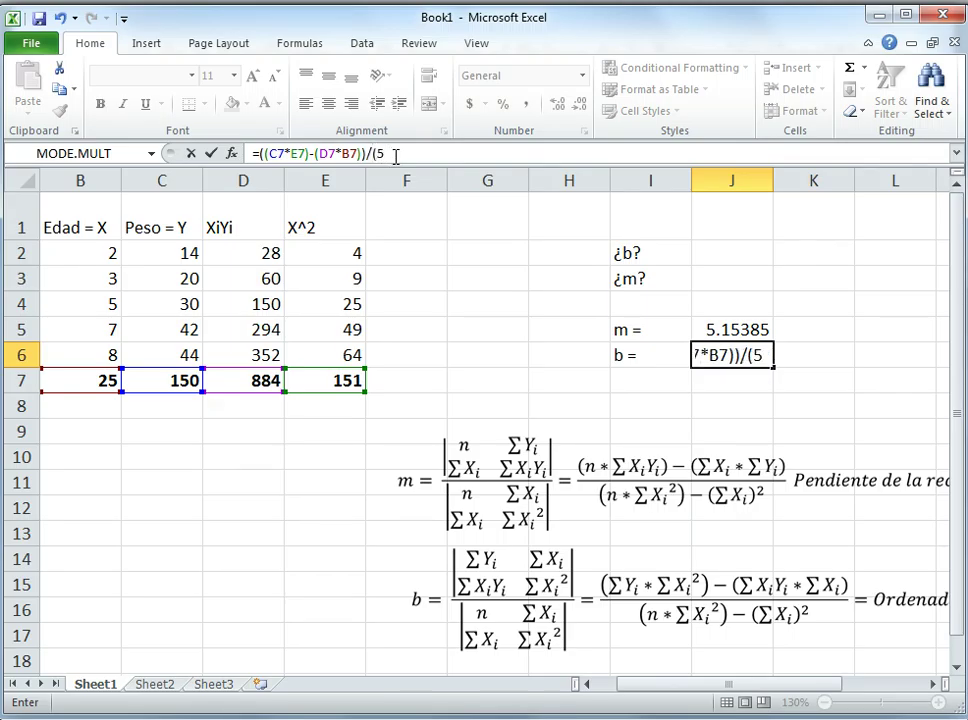
{"action": "type", "text": "5*"}
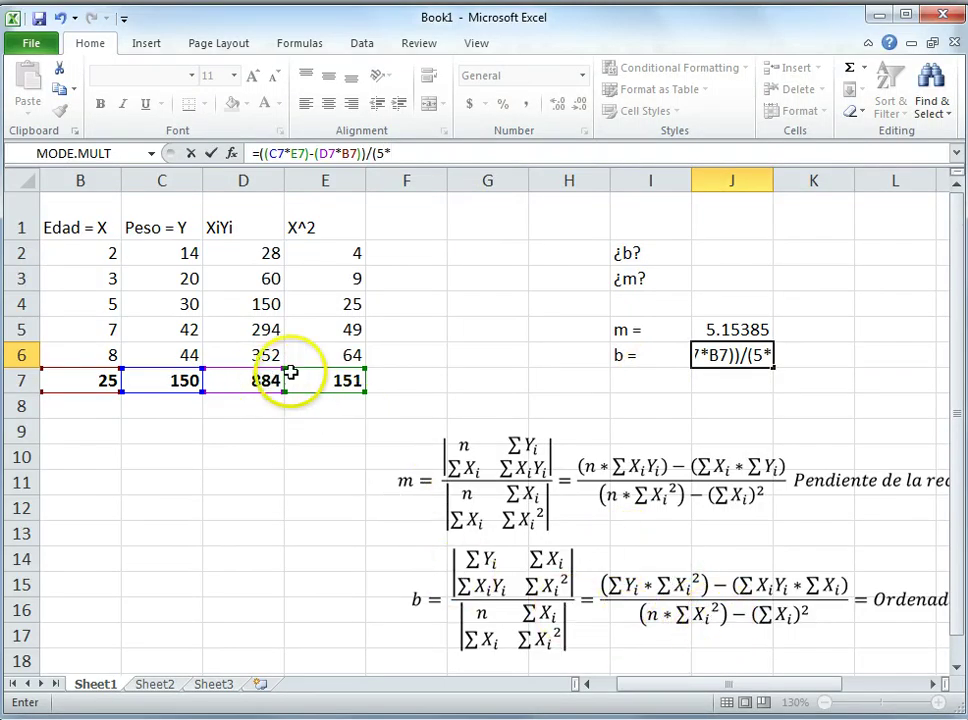
{"action": "left_click", "coordinate": [335, 385]}
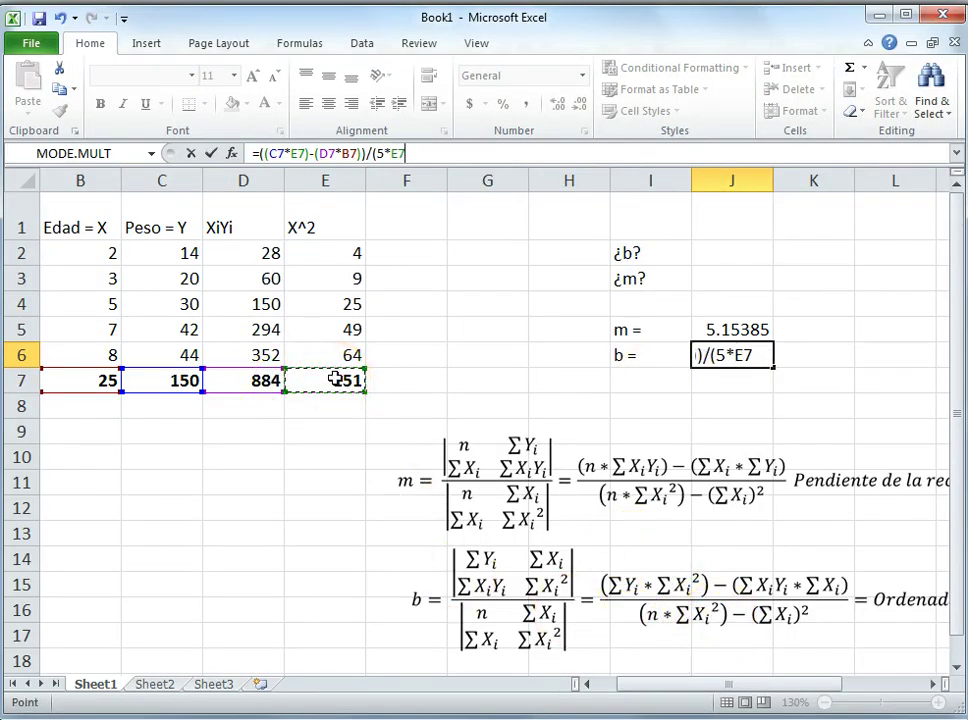
{"action": "type", "text": ")"}
{"action": "left_click", "coordinate": [370, 153]}
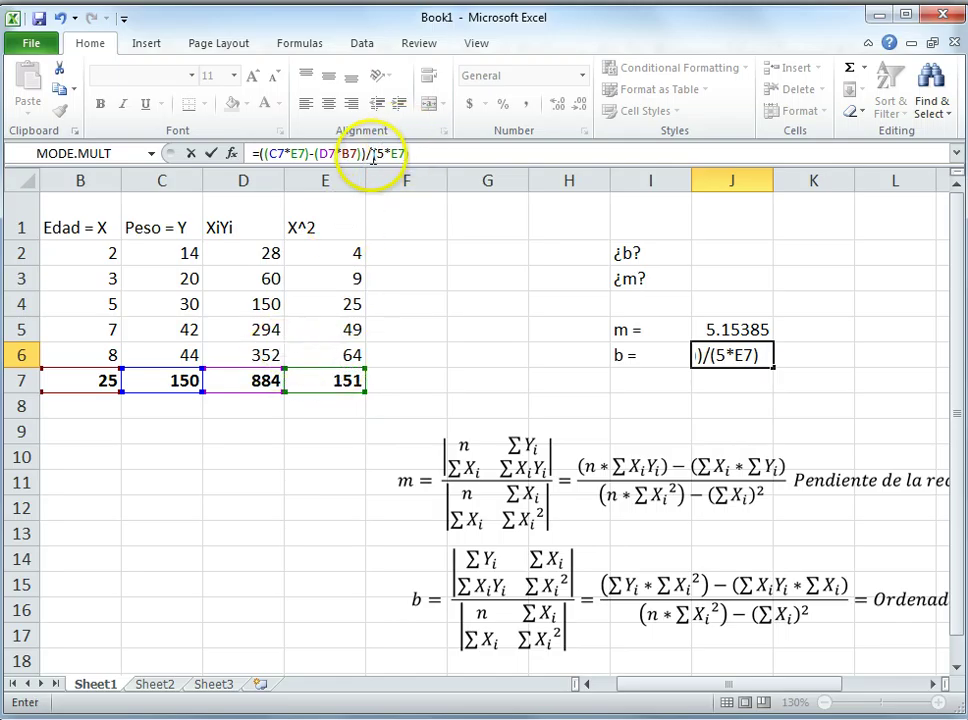
{"action": "type", "text": "("}
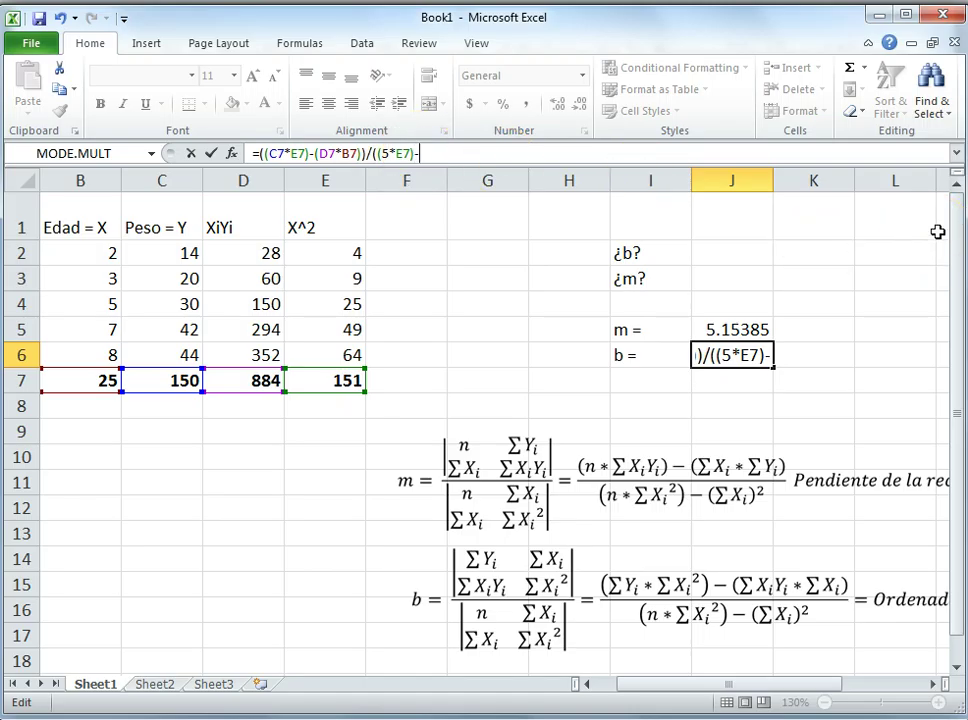
Step: Complete the intercept formula in J6 by subtracting the squared X total, (B7)^2, and closing the denominator
{"action": "type", "text": "("}
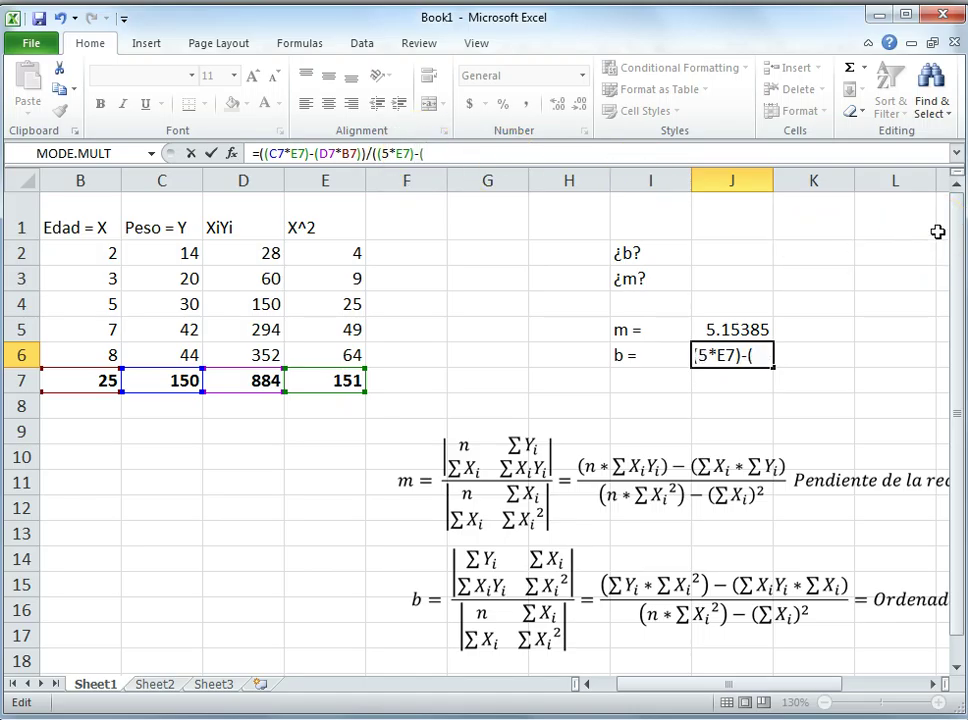
{"action": "left_click", "coordinate": [100, 380]}
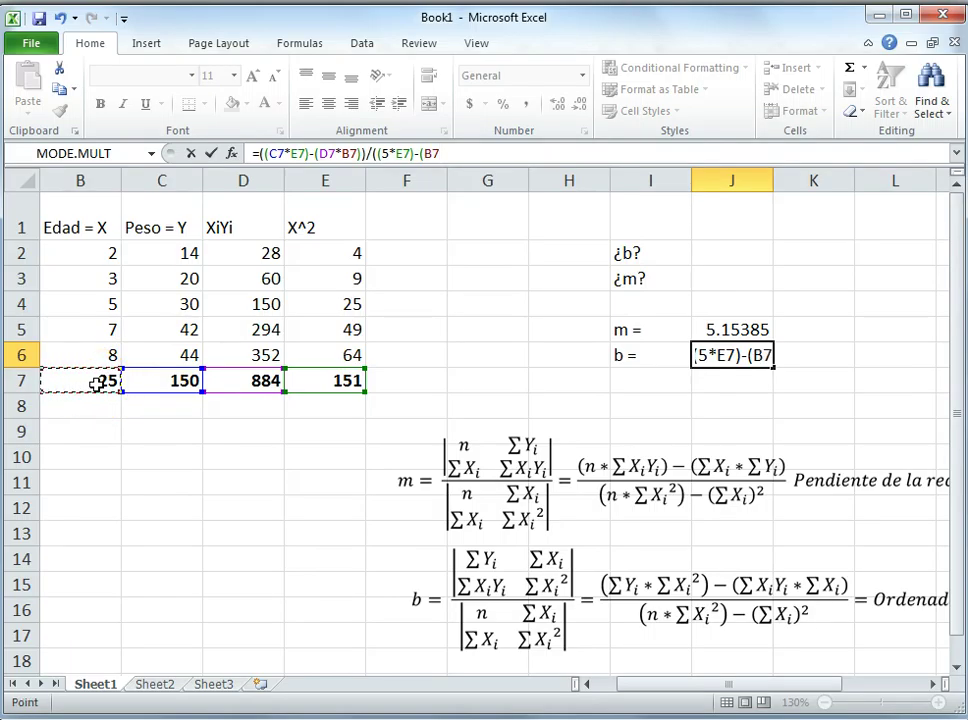
{"action": "type", "text": ")^"}
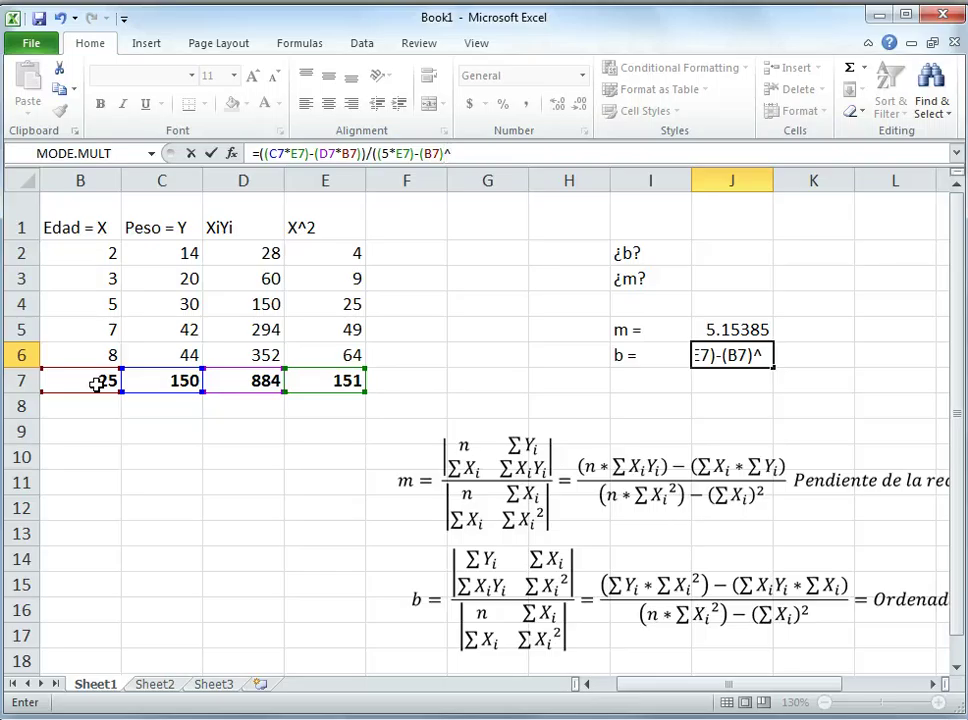
{"action": "type", "text": ")"}
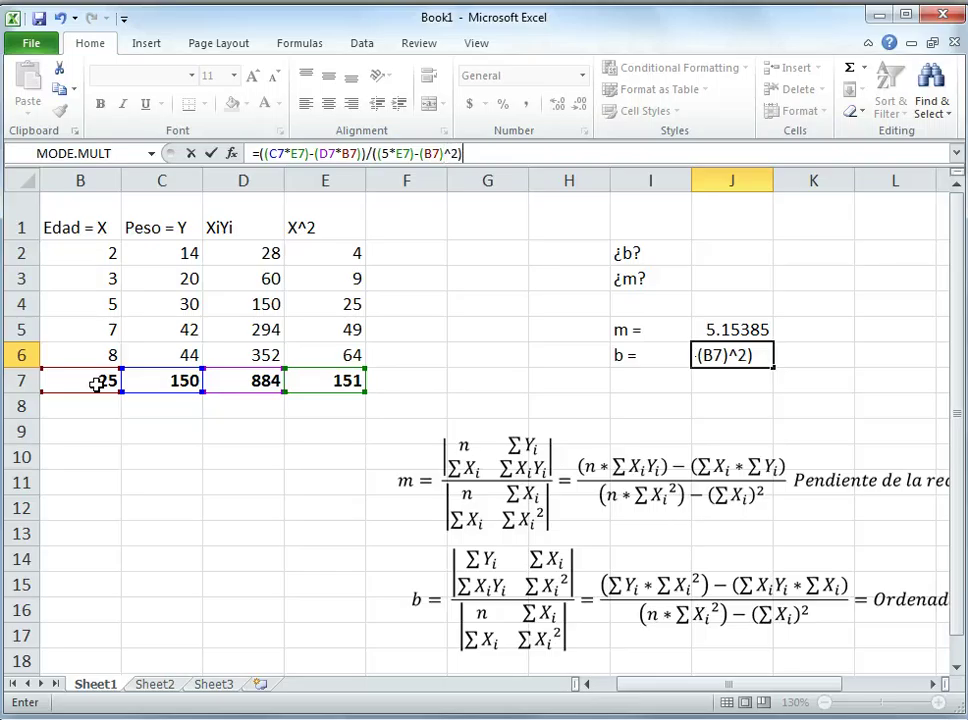
{"action": "key", "text": "Return"}
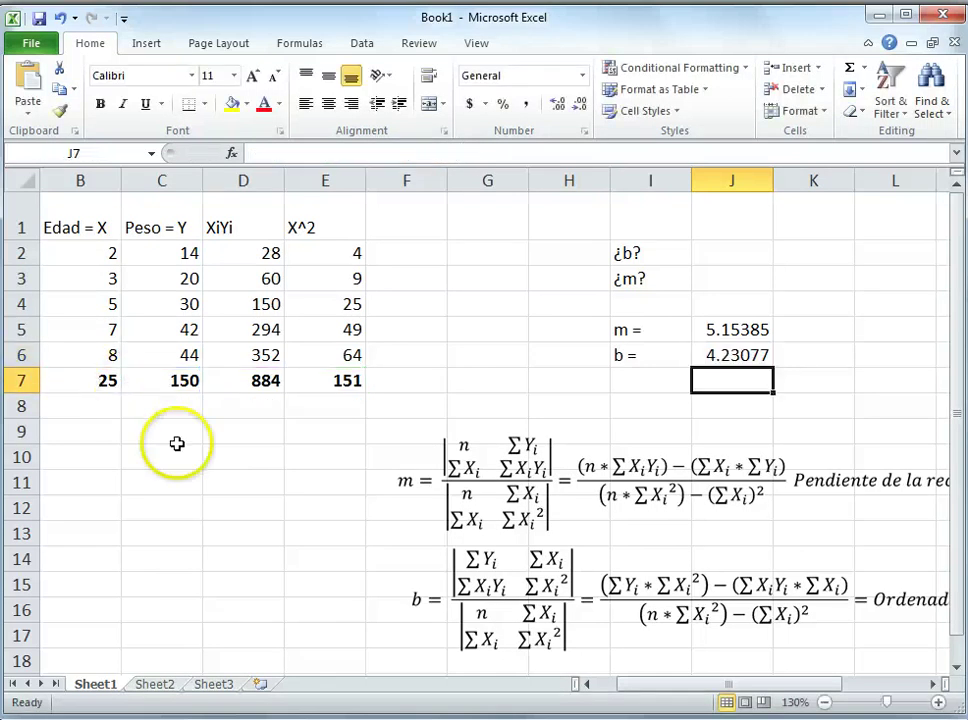
Step: Copy the m and b labels with their results, cells I5:J6
{"action": "left_click", "coordinate": [729, 355]}
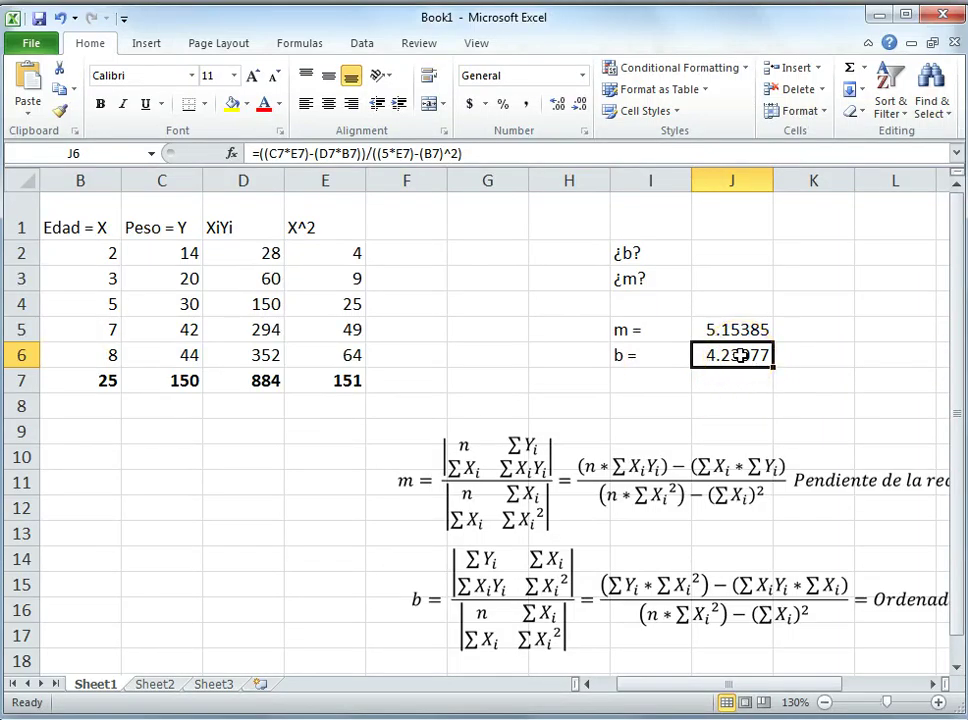
{"action": "left_click", "coordinate": [684, 330]}
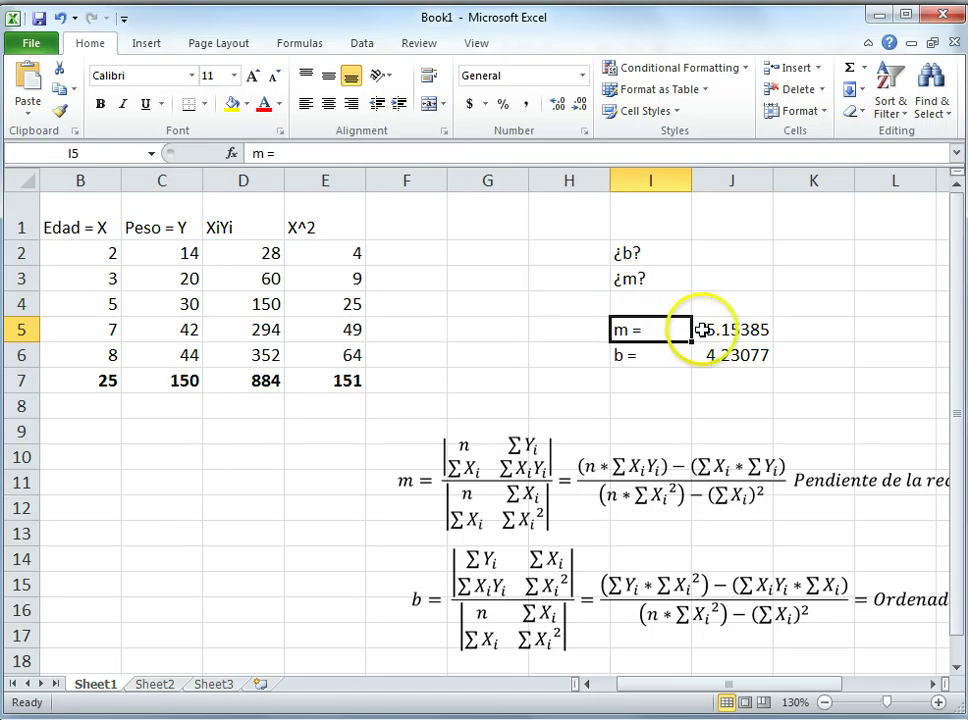
{"action": "left_click_drag", "start_coordinate": [703, 330], "coordinate": [722, 345]}
{"action": "right_click", "coordinate": [668, 337]}
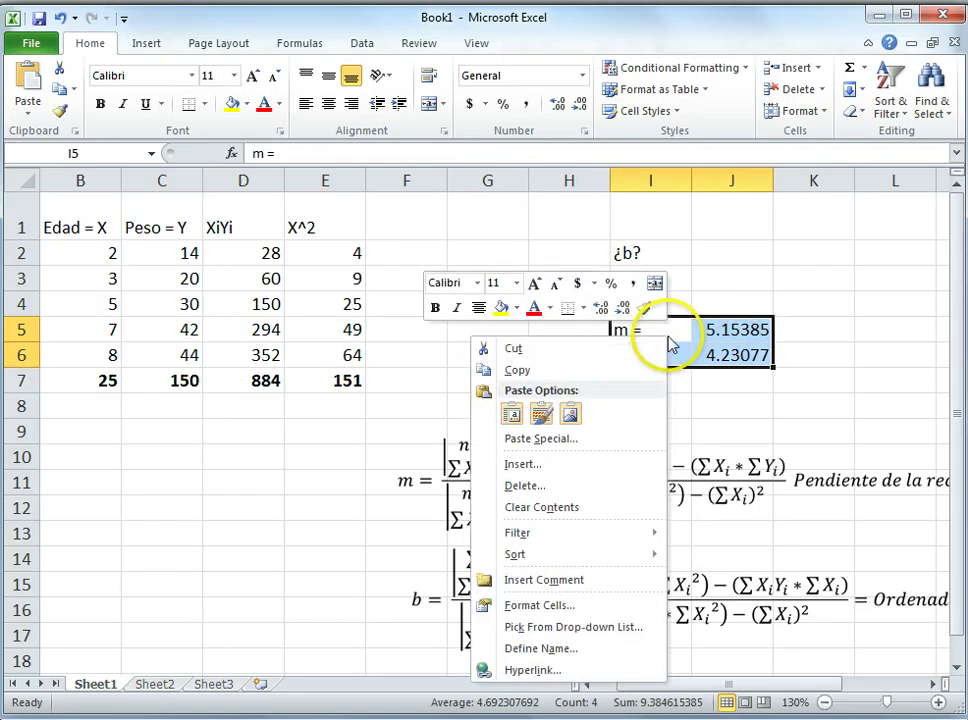
{"action": "left_click", "coordinate": [565, 373]}
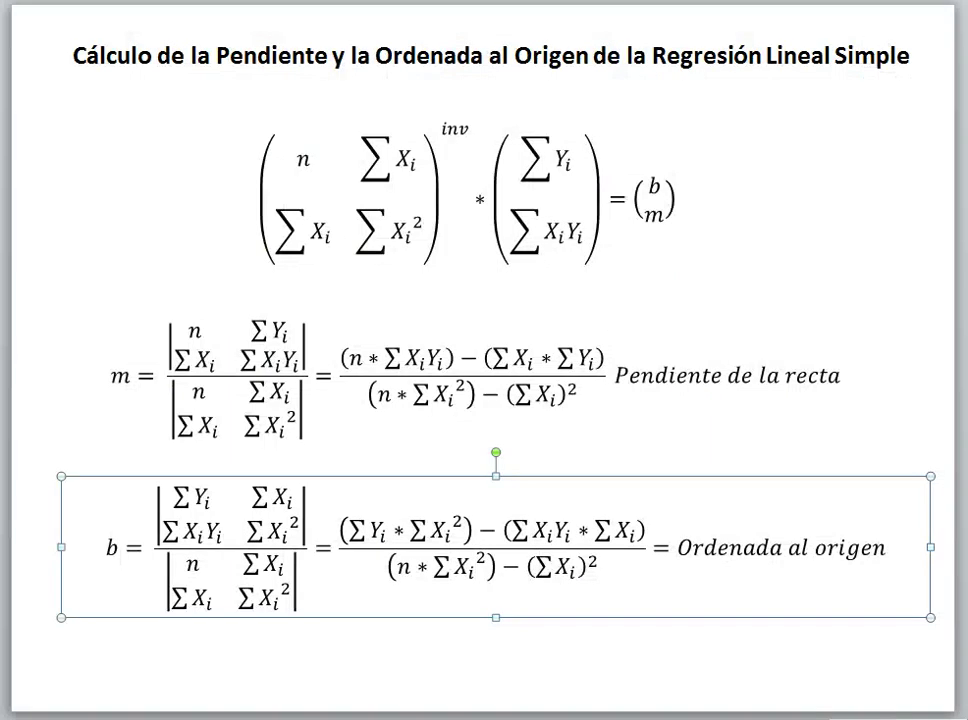
Step: Switch to the PowerPoint presentation, paste the m and b table on the "Análisis gráfico" slide and place it beside the ellipse, beneath the rightmost data point
{"action": "key", "text": "Escape"}
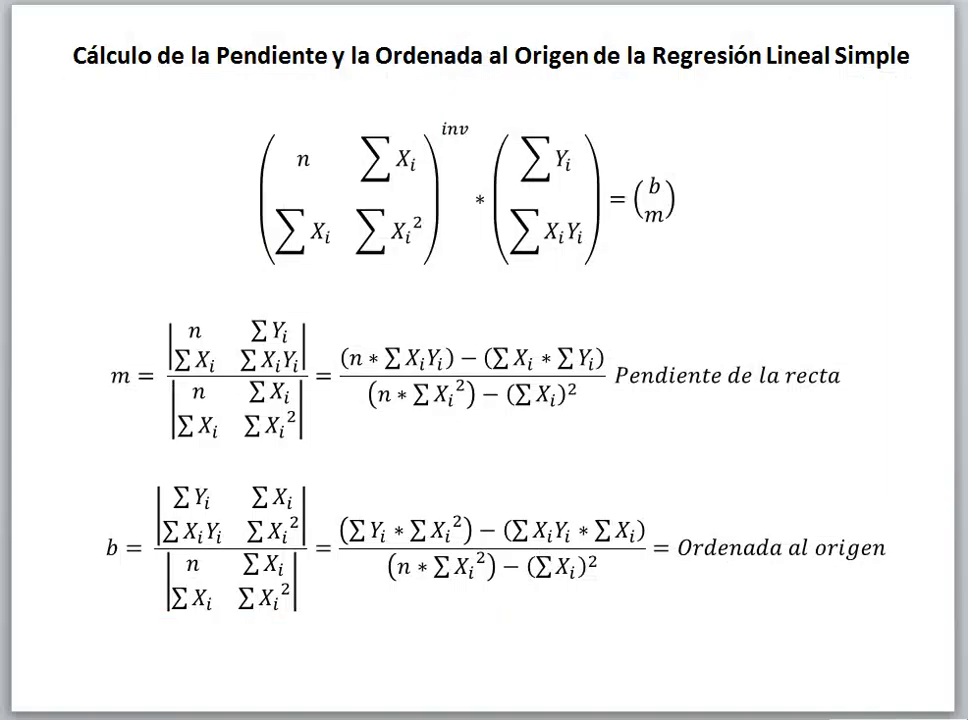
{"action": "key", "text": "Page_Down"}
{"action": "left_click", "coordinate": [631, 322]}
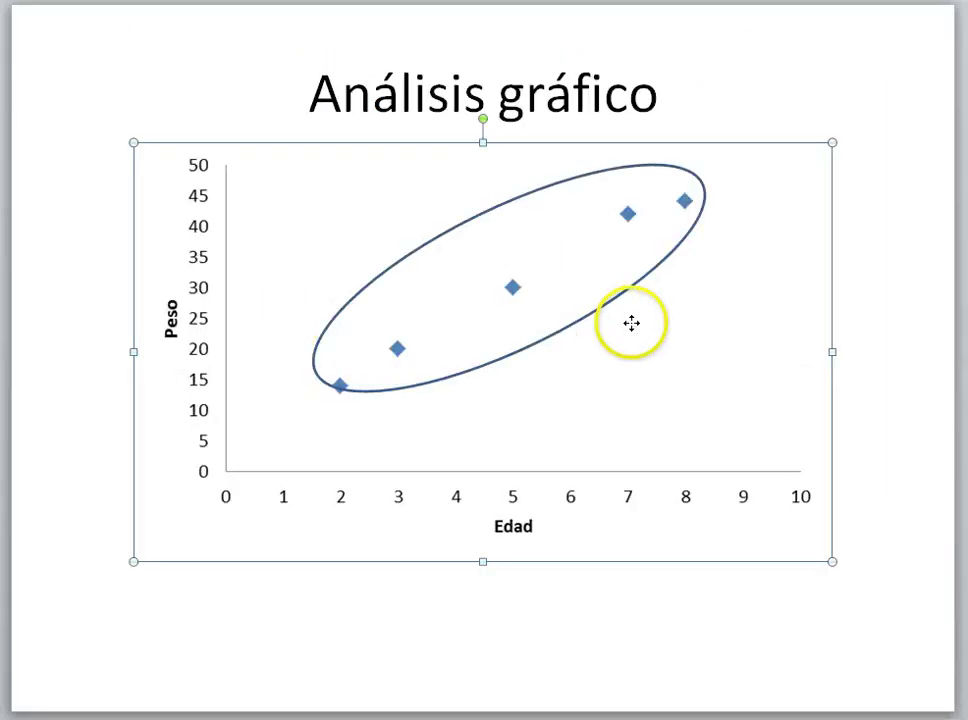
{"action": "left_click", "coordinate": [782, 91]}
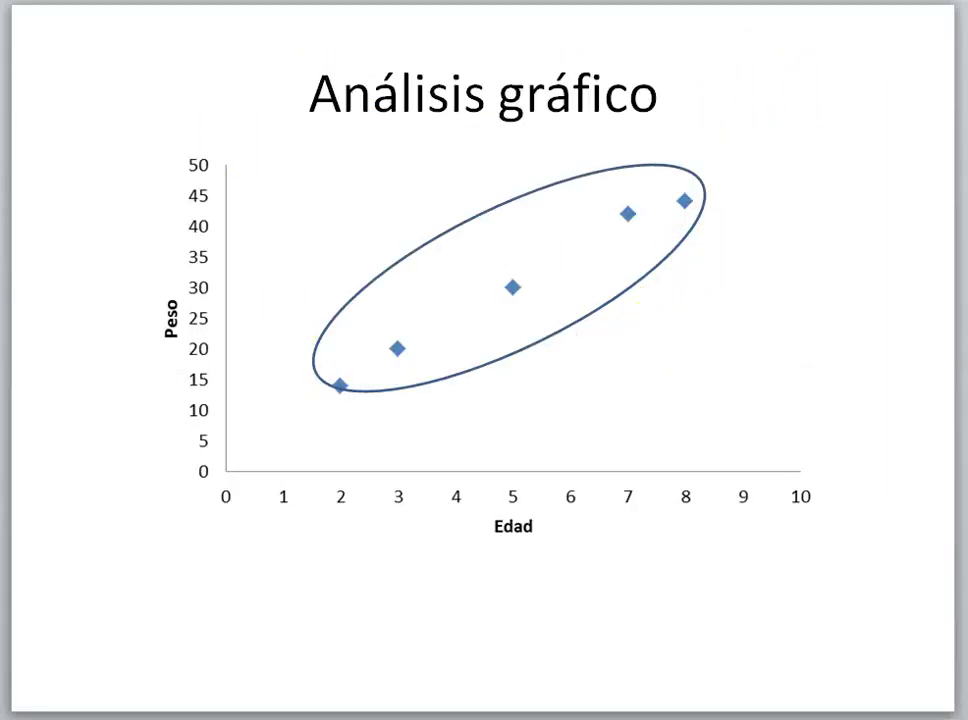
{"action": "key", "text": "ctrl+v"}
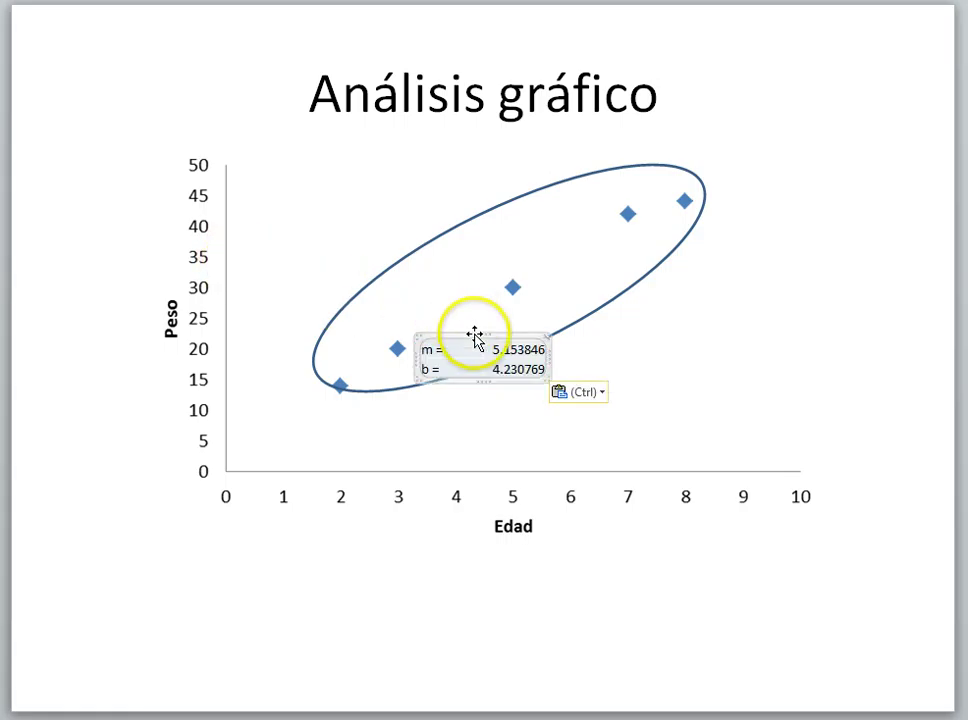
{"action": "left_click_drag", "start_coordinate": [682, 348], "coordinate": [713, 330]}
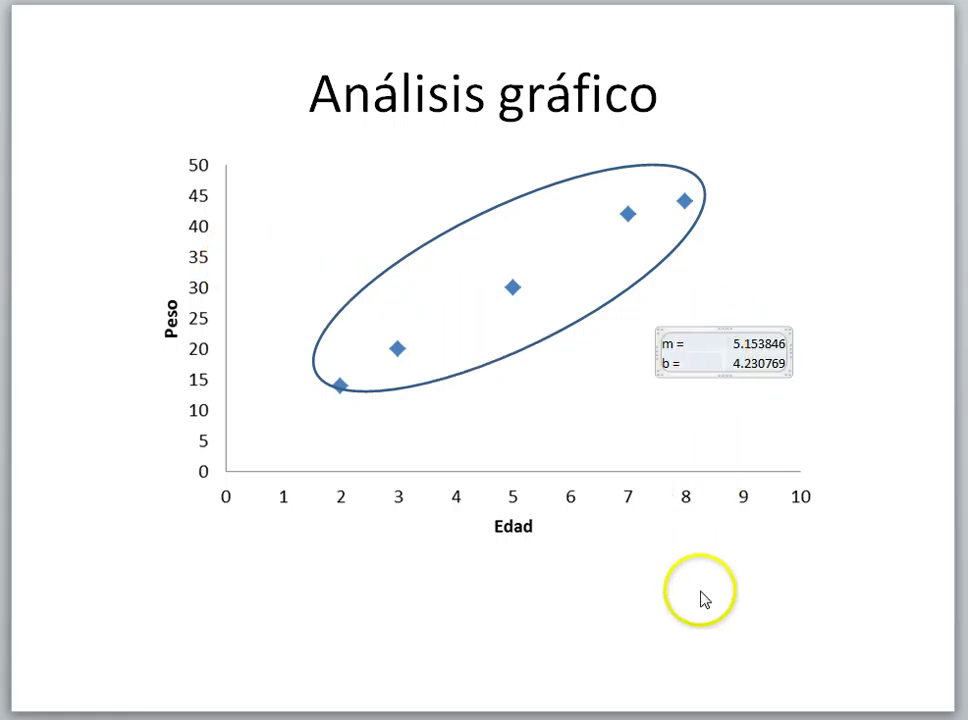